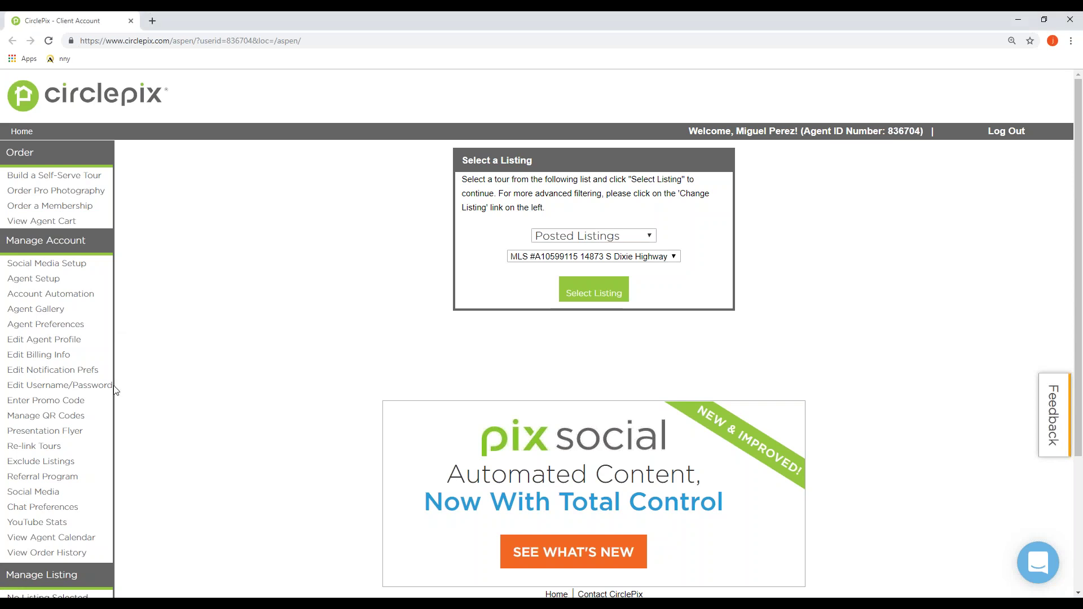
Step: Launch the Social Media Setup Wizard from the Manage Account sidebar links
{"action": "left_click_drag", "start_coordinate": [9, 560], "coordinate": [7, 386]}
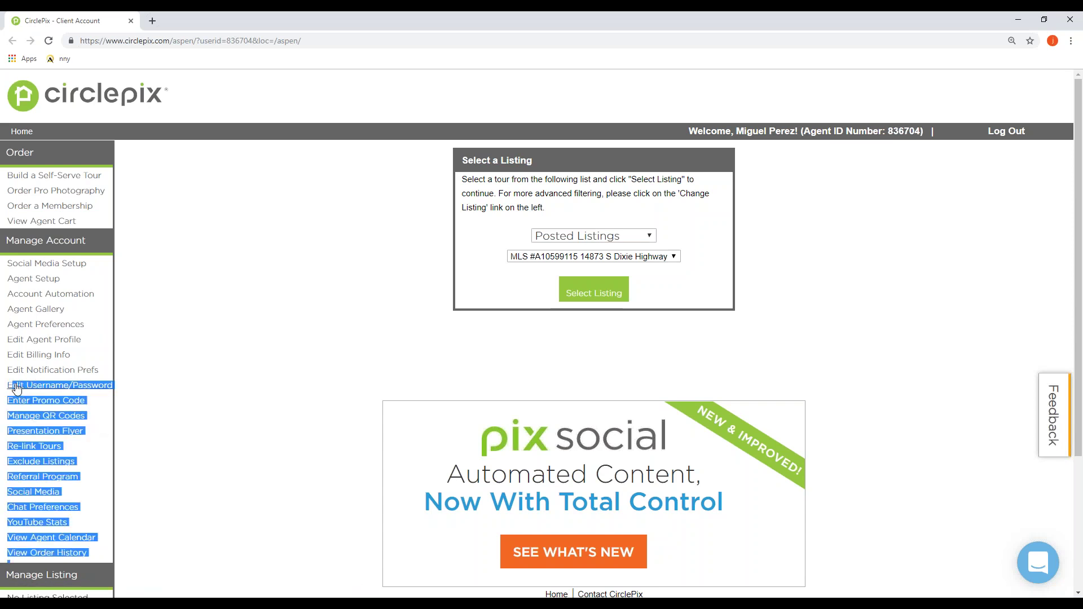
{"action": "left_click", "coordinate": [114, 367]}
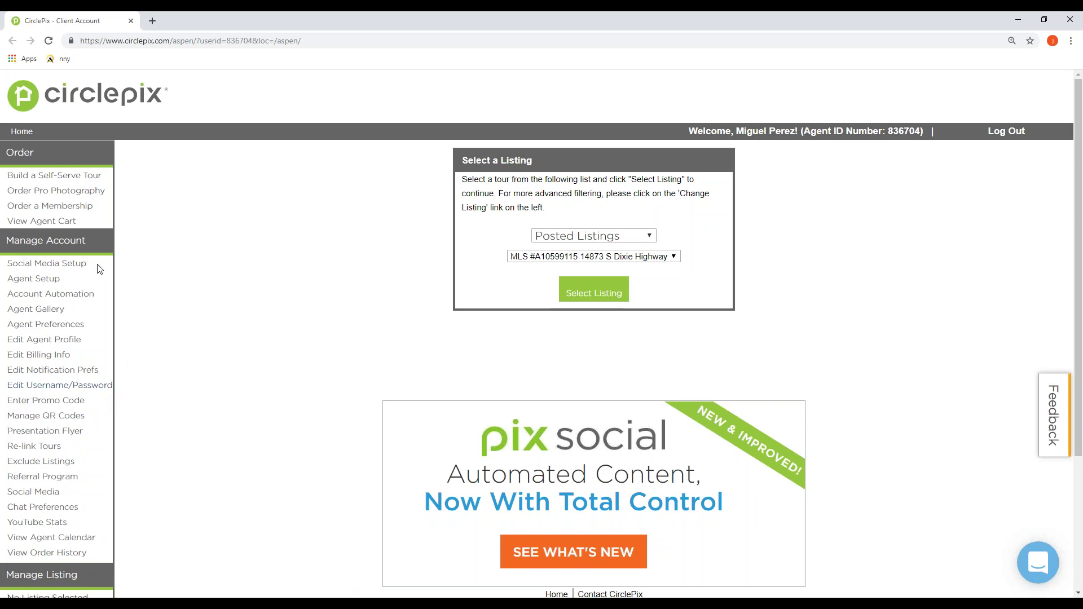
{"action": "left_click_drag", "start_coordinate": [92, 270], "coordinate": [8, 264]}
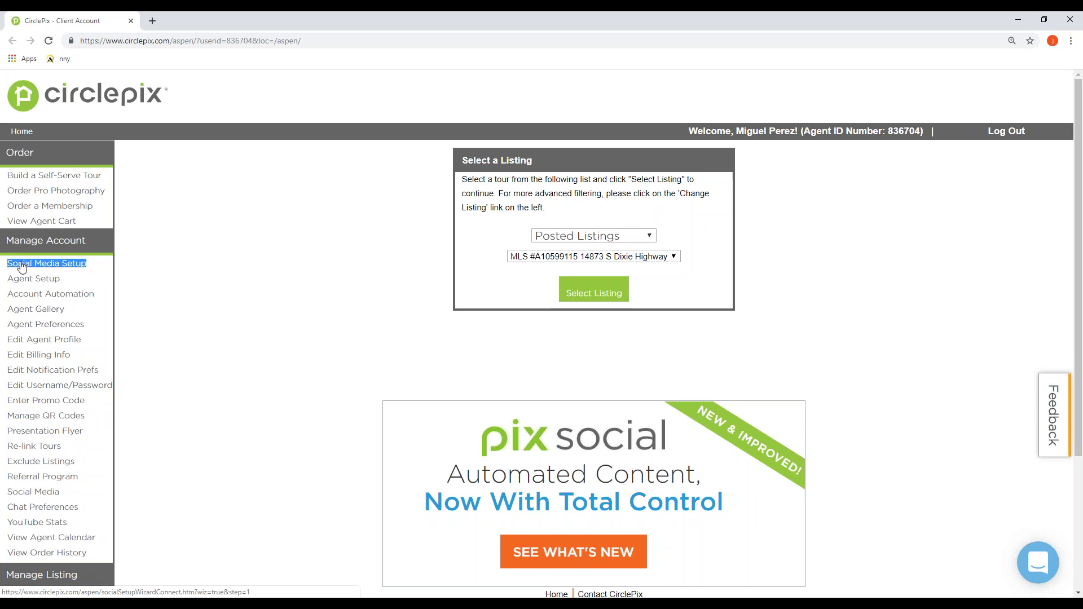
{"action": "left_click", "coordinate": [21, 265]}
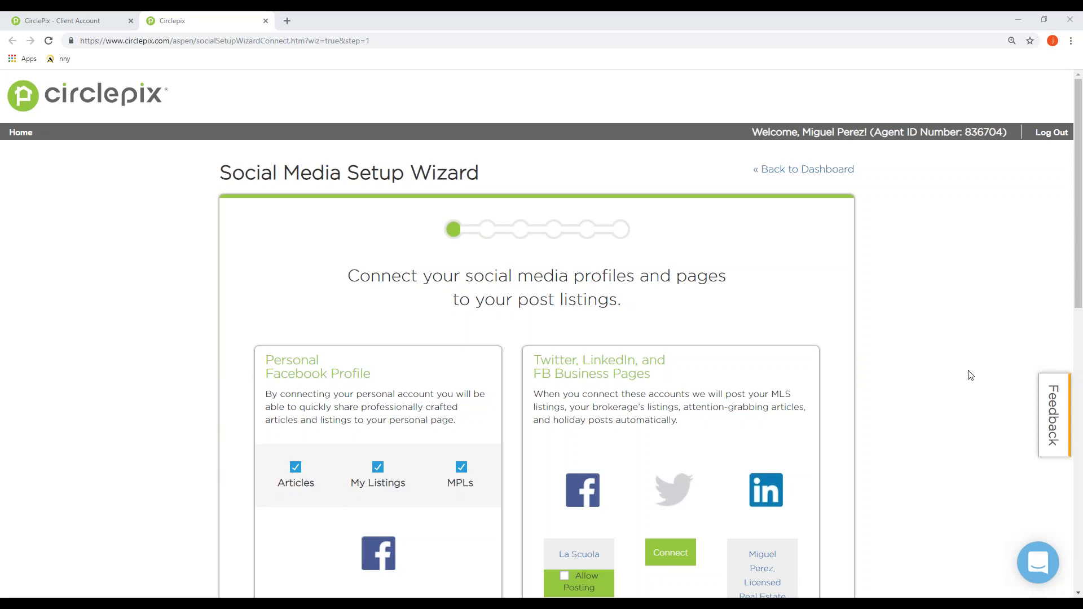
Step: Check the connected Facebook profile, business pages and the LinkedIn connection's expiry date
{"action": "scroll", "coordinate": [580, 309], "scroll_direction": "down", "scroll_amount": 3}
{"action": "scroll", "coordinate": [441, 331], "scroll_direction": "down", "scroll_amount": 2}
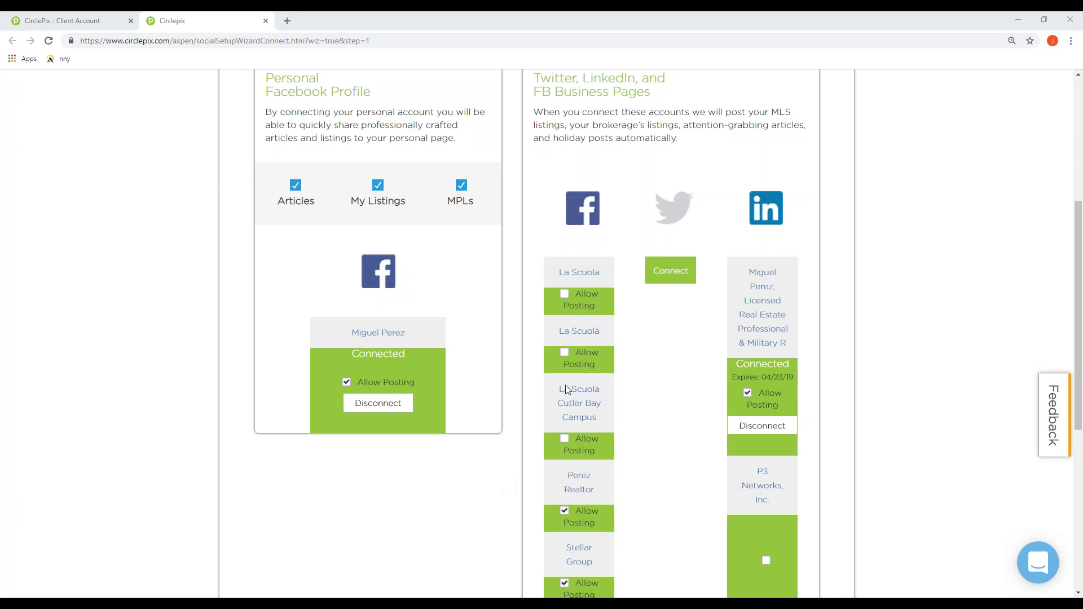
{"action": "scroll", "coordinate": [620, 530], "scroll_direction": "down", "scroll_amount": 1}
{"action": "scroll", "coordinate": [626, 533], "scroll_direction": "down", "scroll_amount": 1}
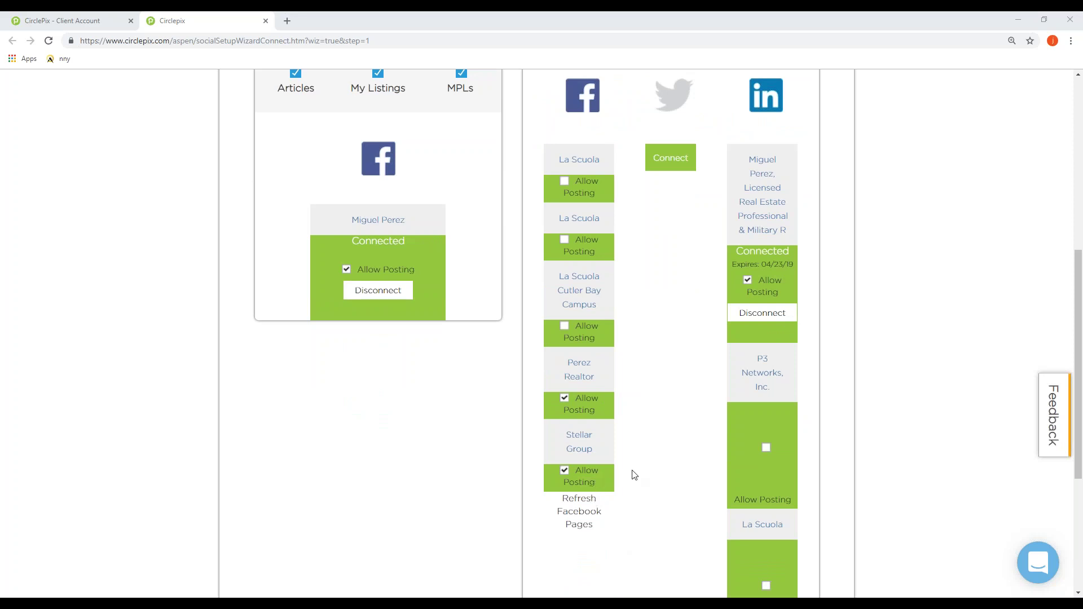
{"action": "scroll", "coordinate": [634, 475], "scroll_direction": "up", "scroll_amount": 1}
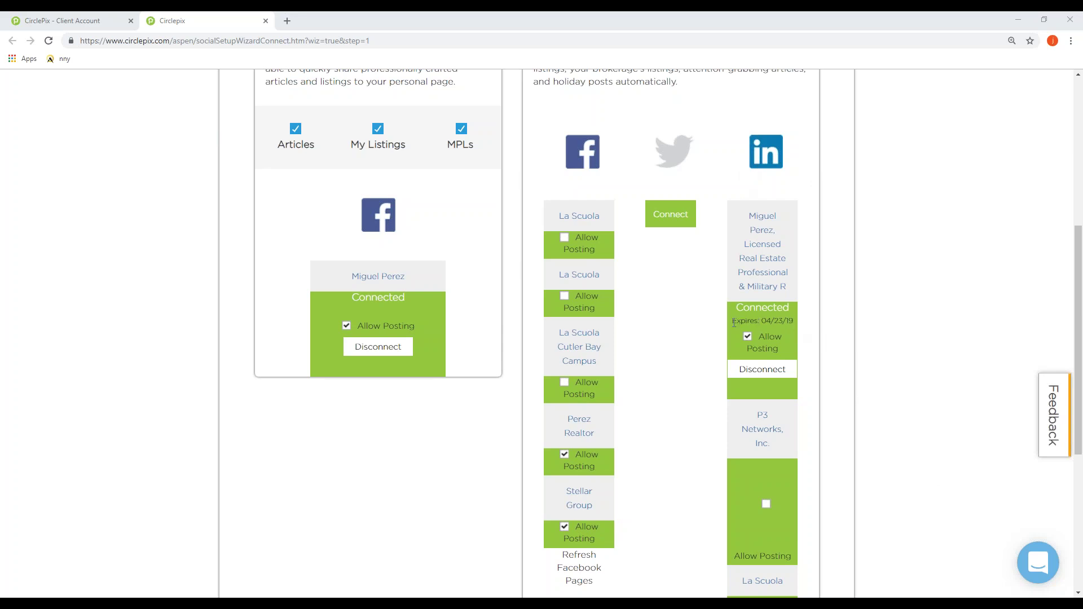
{"action": "left_click_drag", "start_coordinate": [735, 321], "coordinate": [795, 320]}
{"action": "left_click", "coordinate": [801, 323]}
{"action": "scroll", "coordinate": [897, 240], "scroll_direction": "down", "scroll_amount": 2}
{"action": "scroll", "coordinate": [897, 240], "scroll_direction": "down", "scroll_amount": 3}
Step: On the Location step, keep City search and review the Miami-area coverage list
{"action": "left_click", "coordinate": [825, 480]}
{"action": "left_click", "coordinate": [833, 482]}
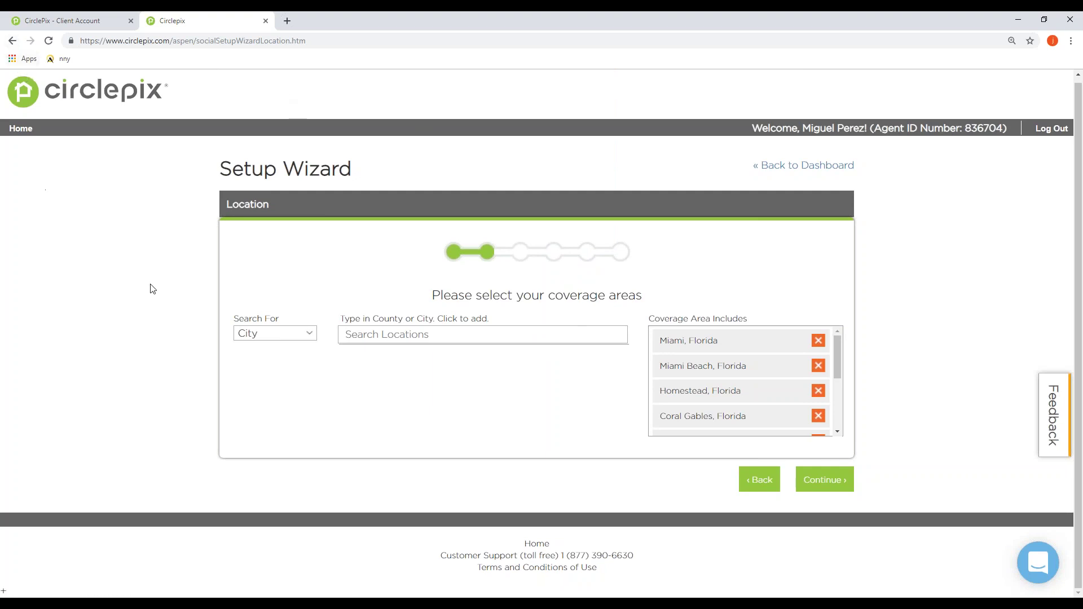
{"action": "left_click", "coordinate": [265, 333]}
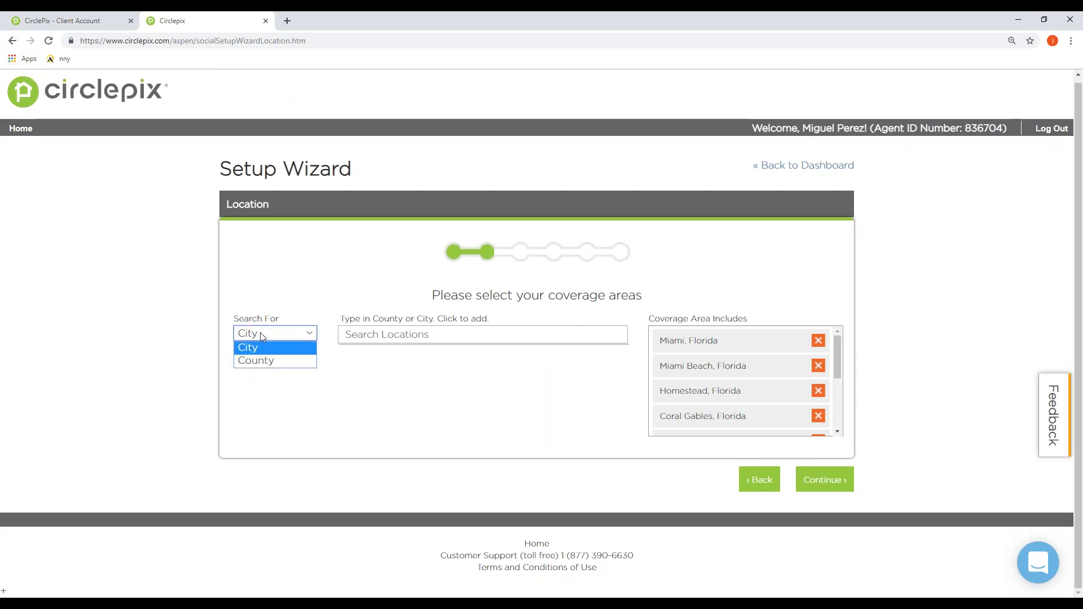
{"action": "left_click", "coordinate": [339, 410]}
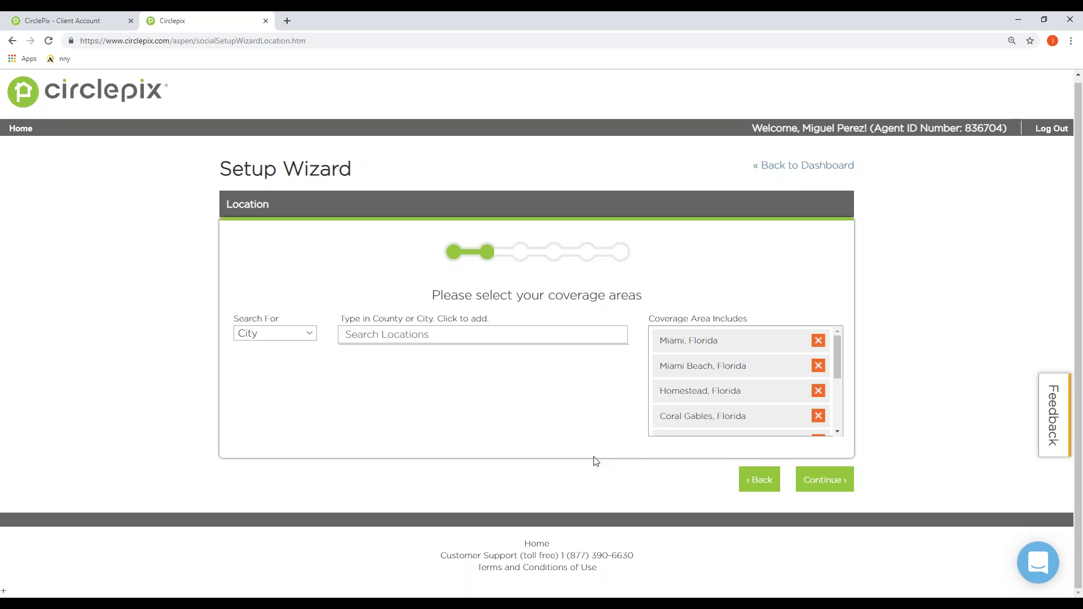
{"action": "scroll", "coordinate": [748, 369], "scroll_direction": "down", "scroll_amount": 3}
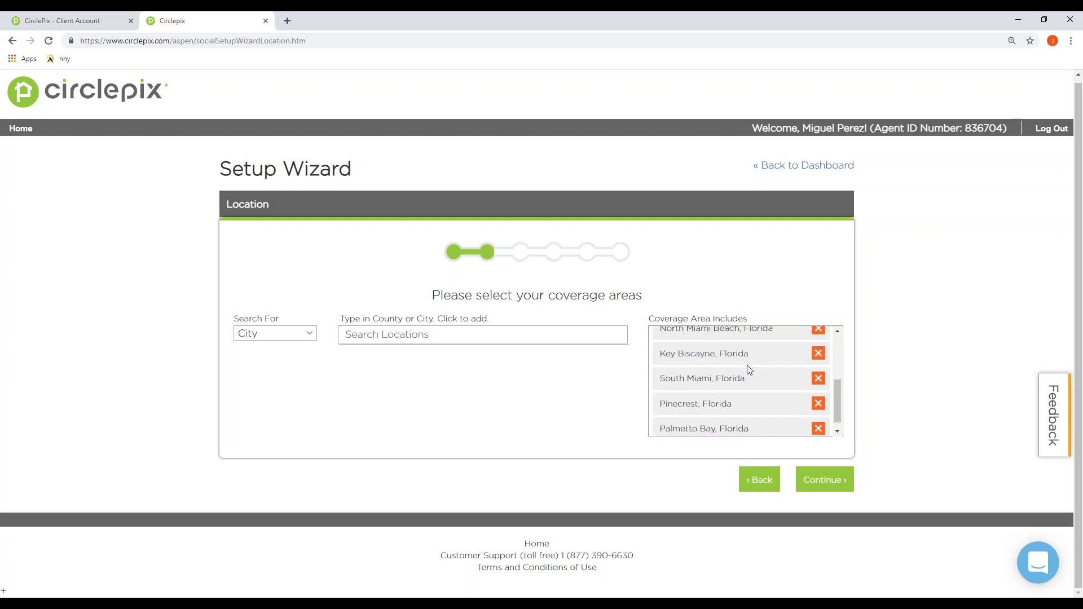
{"action": "scroll", "coordinate": [749, 369], "scroll_direction": "up", "scroll_amount": 4}
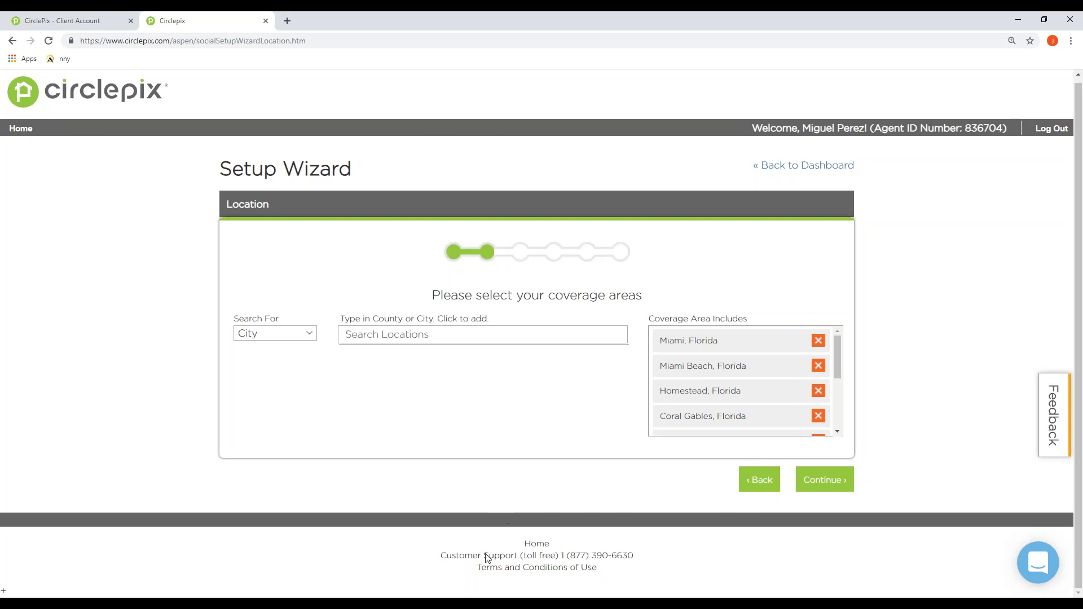
Step: Go to the Articles step and check its Sun, Mon, Fri, Sat posting days and categories
{"action": "left_click", "coordinate": [824, 479]}
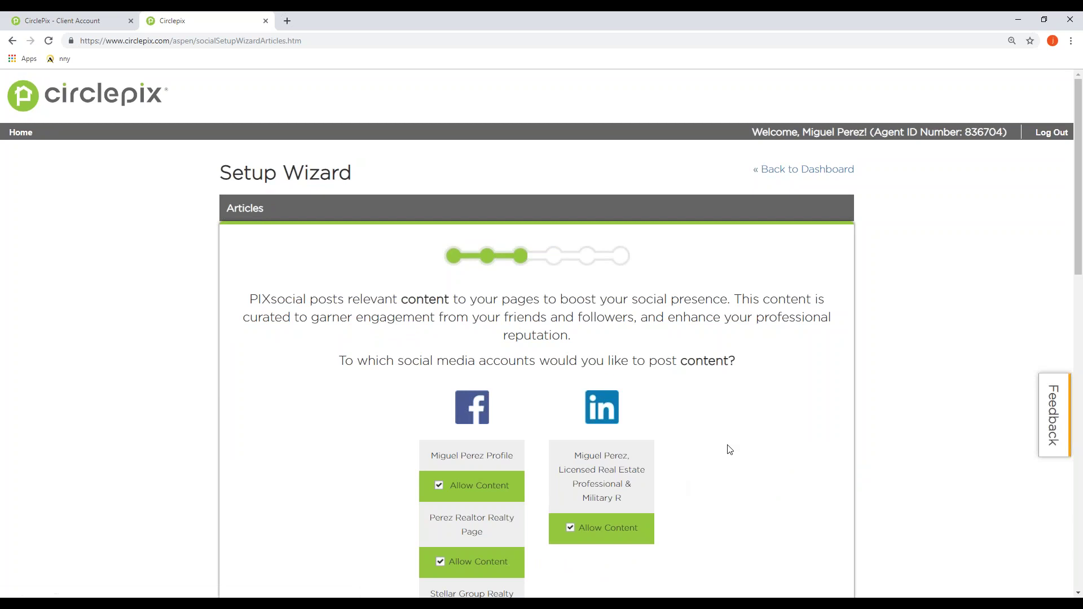
{"action": "scroll", "coordinate": [730, 450], "scroll_direction": "down", "scroll_amount": 2}
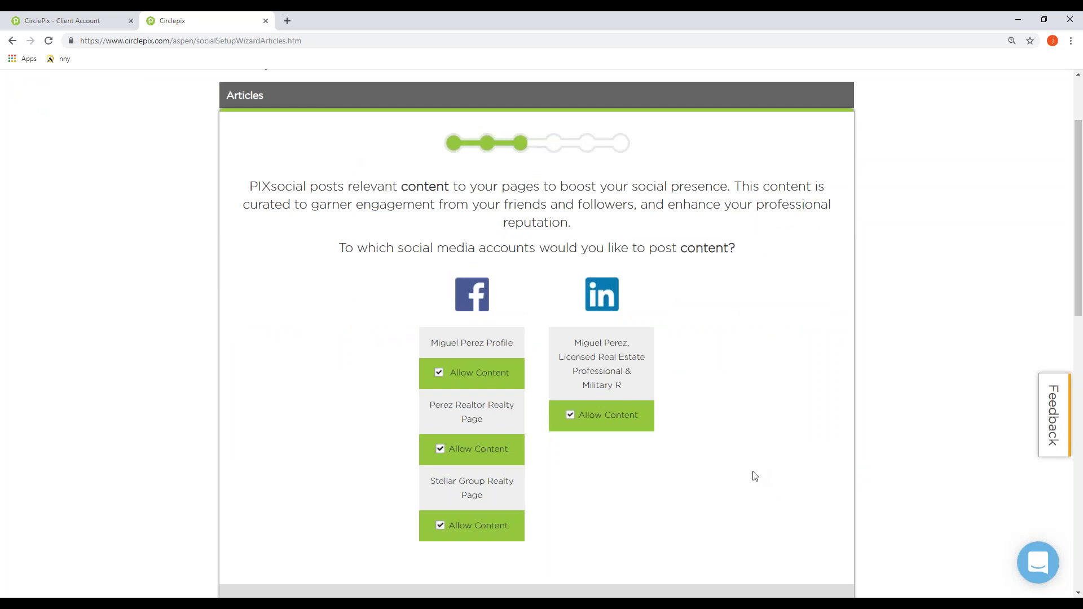
{"action": "scroll", "coordinate": [747, 457], "scroll_direction": "down", "scroll_amount": 3}
{"action": "scroll", "coordinate": [735, 441], "scroll_direction": "down", "scroll_amount": 3}
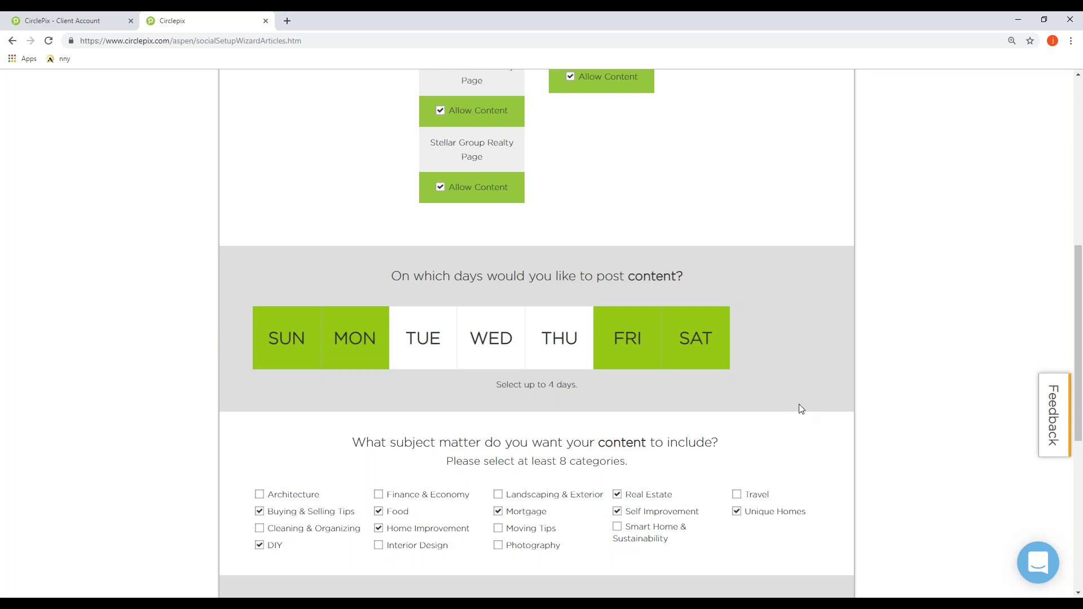
Step: Review the checked subject categories and Locations list, then submit the Articles page
{"action": "scroll", "coordinate": [796, 402], "scroll_direction": "down", "scroll_amount": 2}
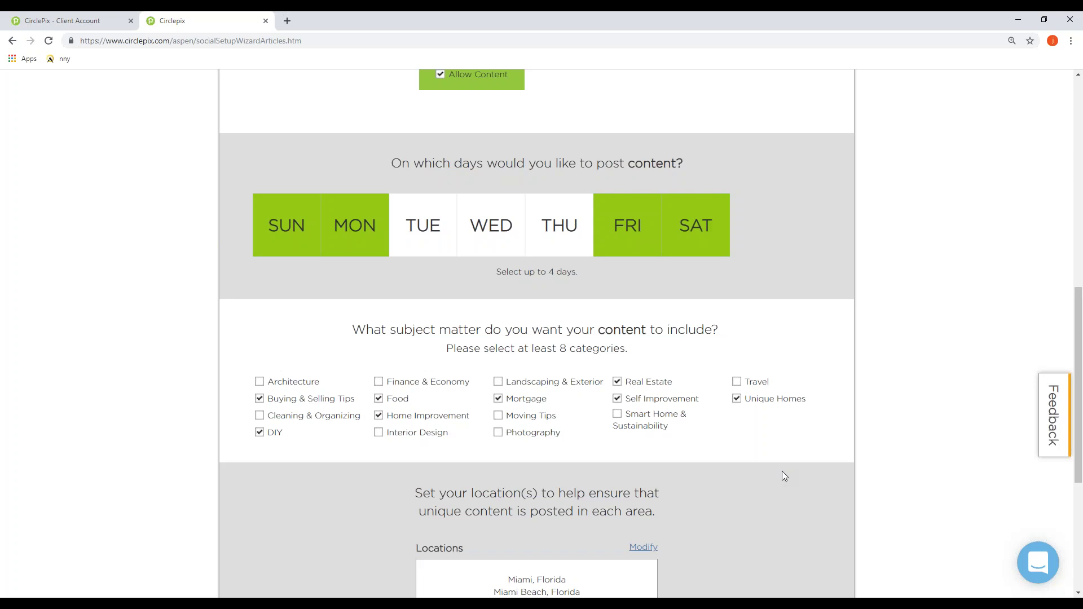
{"action": "scroll", "coordinate": [782, 472], "scroll_direction": "down", "scroll_amount": 1}
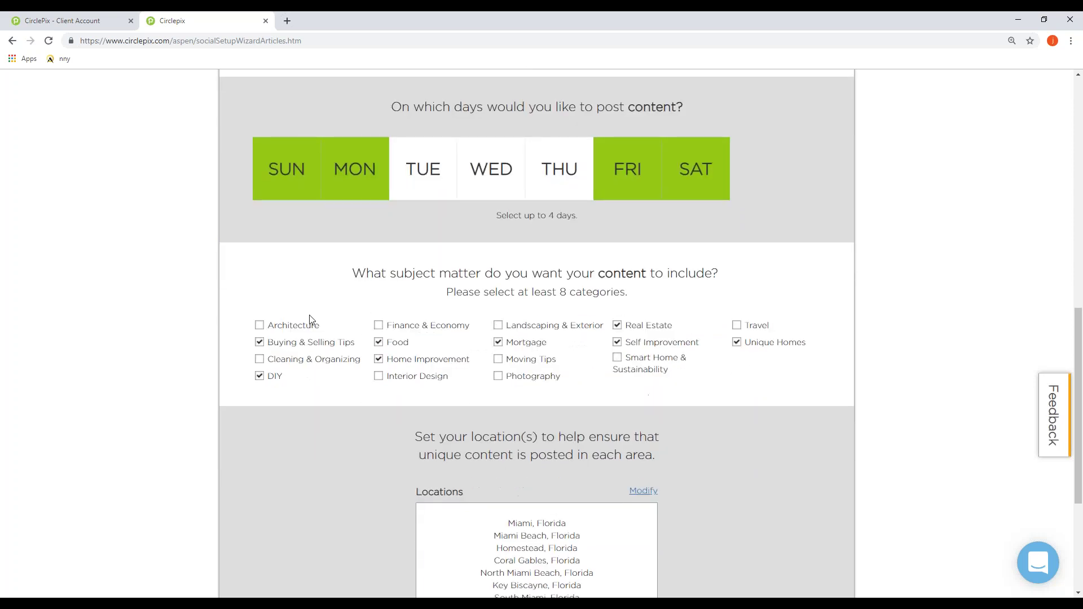
{"action": "scroll", "coordinate": [729, 439], "scroll_direction": "down", "scroll_amount": 2}
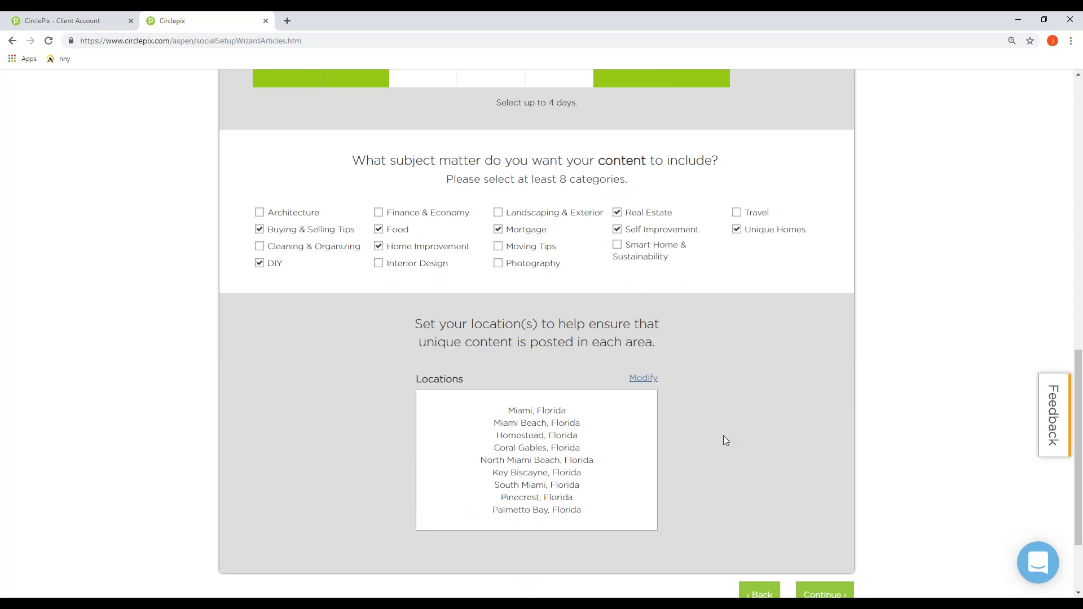
{"action": "scroll", "coordinate": [717, 438], "scroll_direction": "down", "scroll_amount": 1}
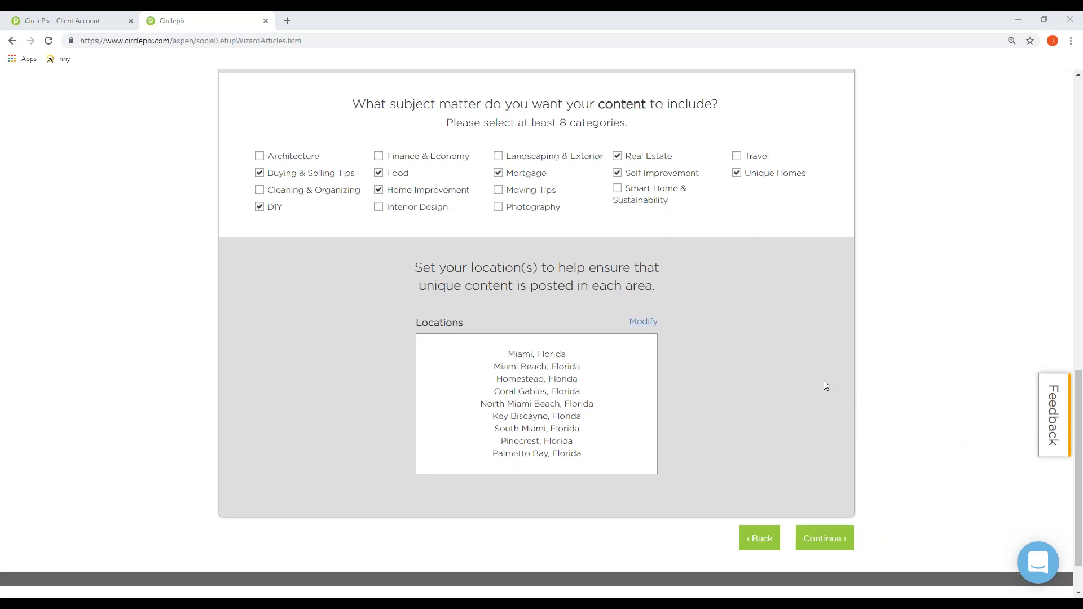
{"action": "scroll", "coordinate": [821, 382], "scroll_direction": "down", "scroll_amount": 1}
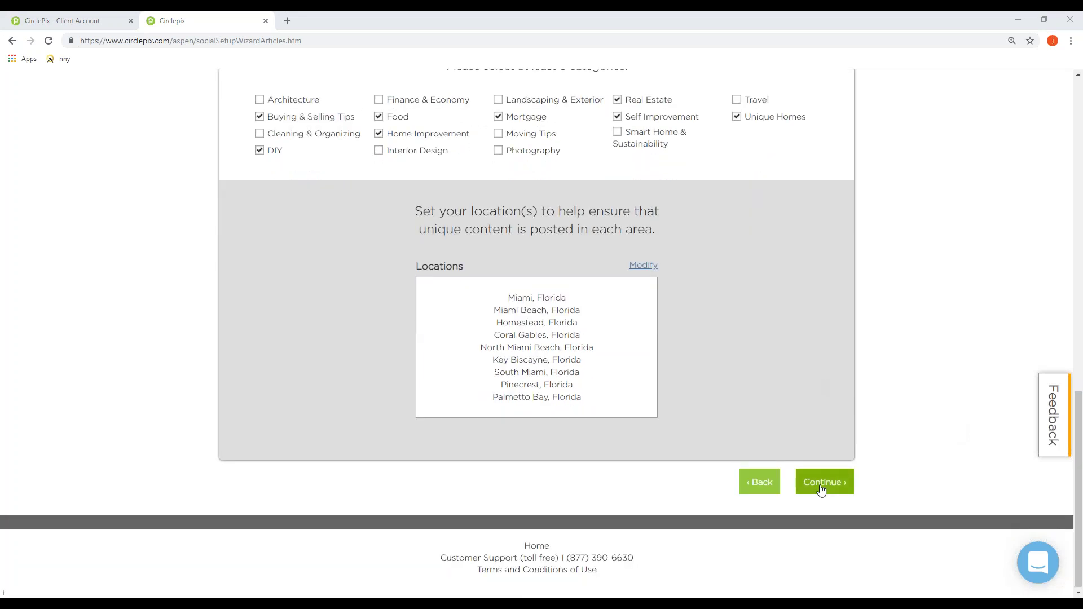
{"action": "left_click", "coordinate": [821, 484]}
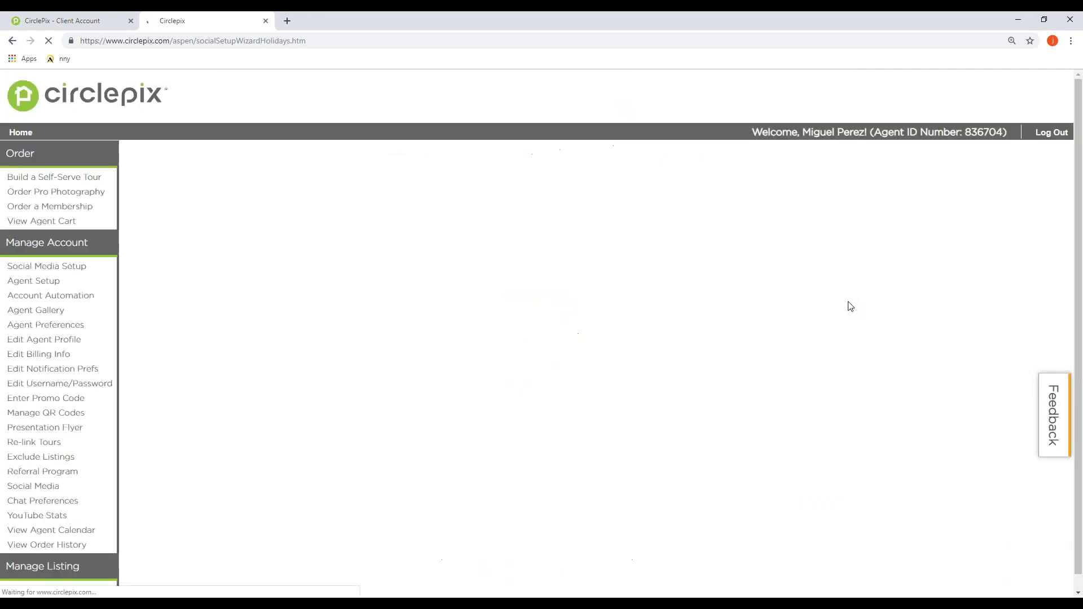
Step: Check the Easter and Christmas greeting styles, keeping Christmas as Religious
{"action": "scroll", "coordinate": [823, 305], "scroll_direction": "down", "scroll_amount": 3}
{"action": "scroll", "coordinate": [824, 305], "scroll_direction": "down", "scroll_amount": 3}
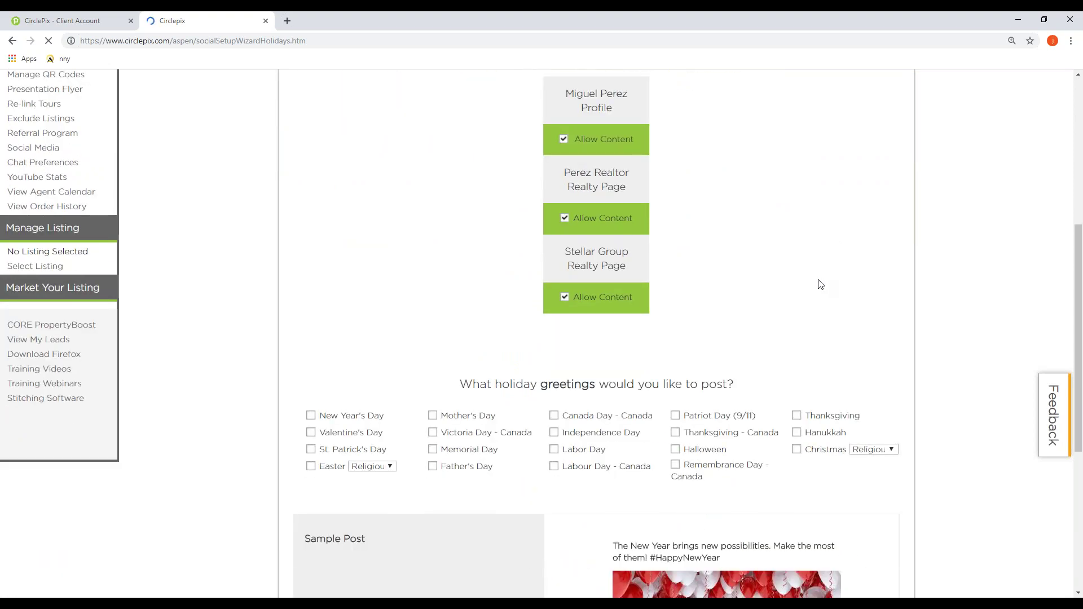
{"action": "scroll", "coordinate": [820, 284], "scroll_direction": "down", "scroll_amount": 1}
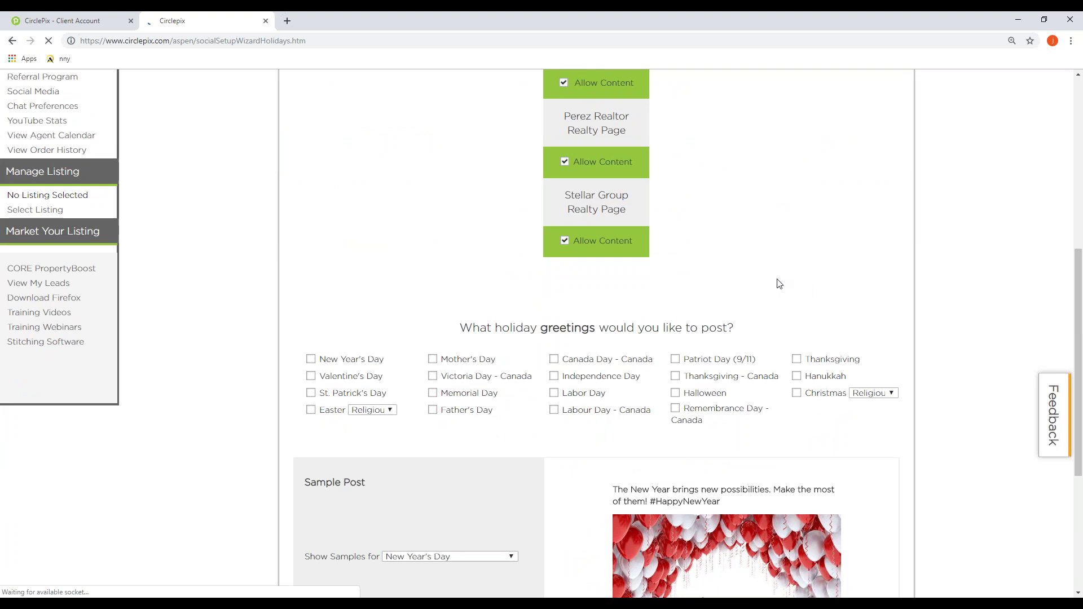
{"action": "scroll", "coordinate": [779, 283], "scroll_direction": "down", "scroll_amount": 1}
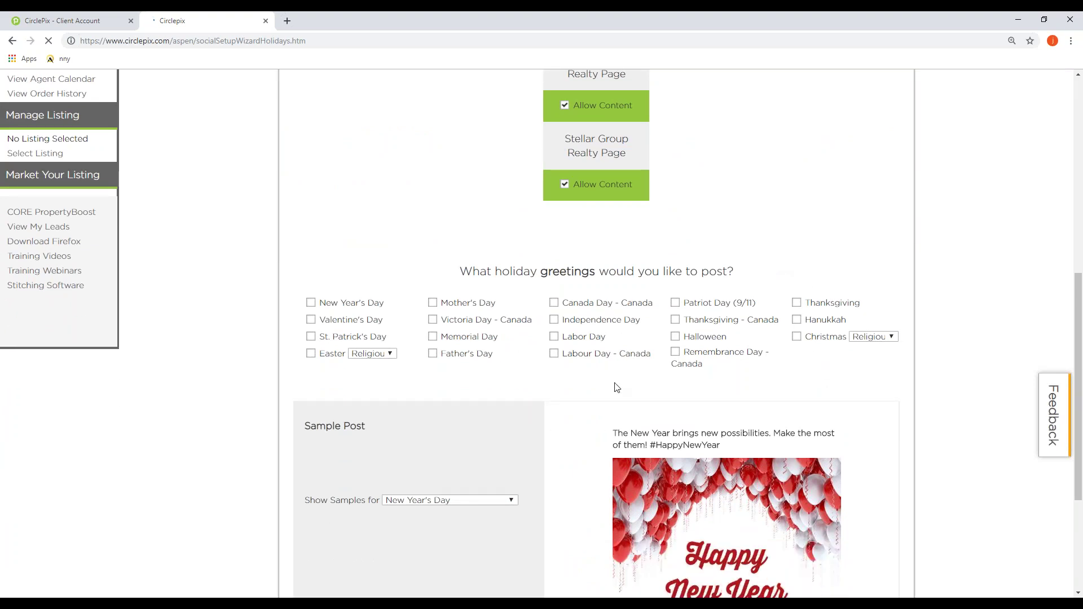
{"action": "left_click", "coordinate": [390, 354]}
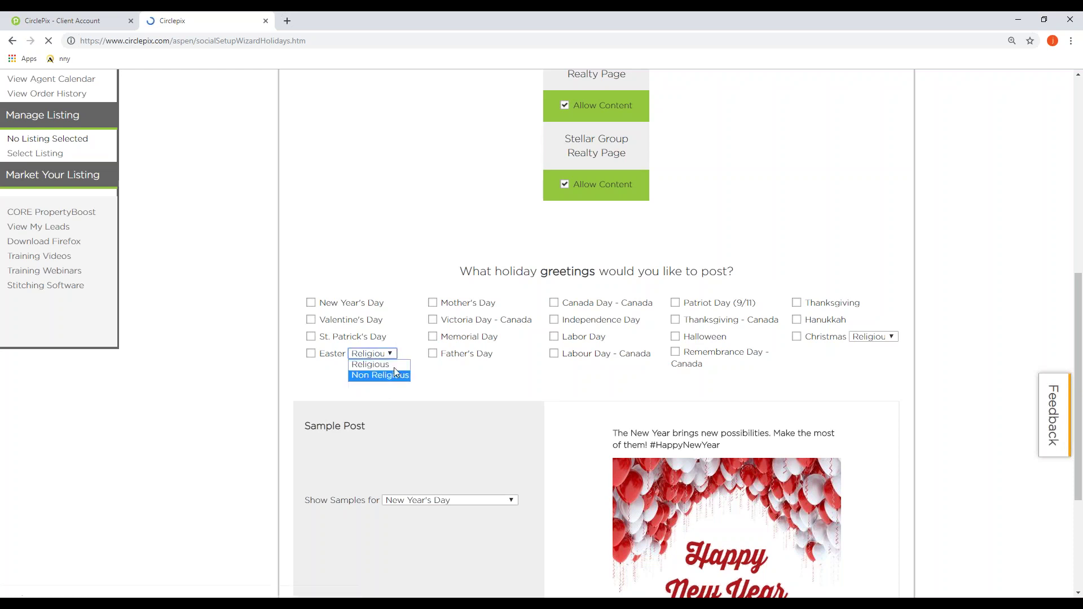
{"action": "left_click", "coordinate": [880, 342]}
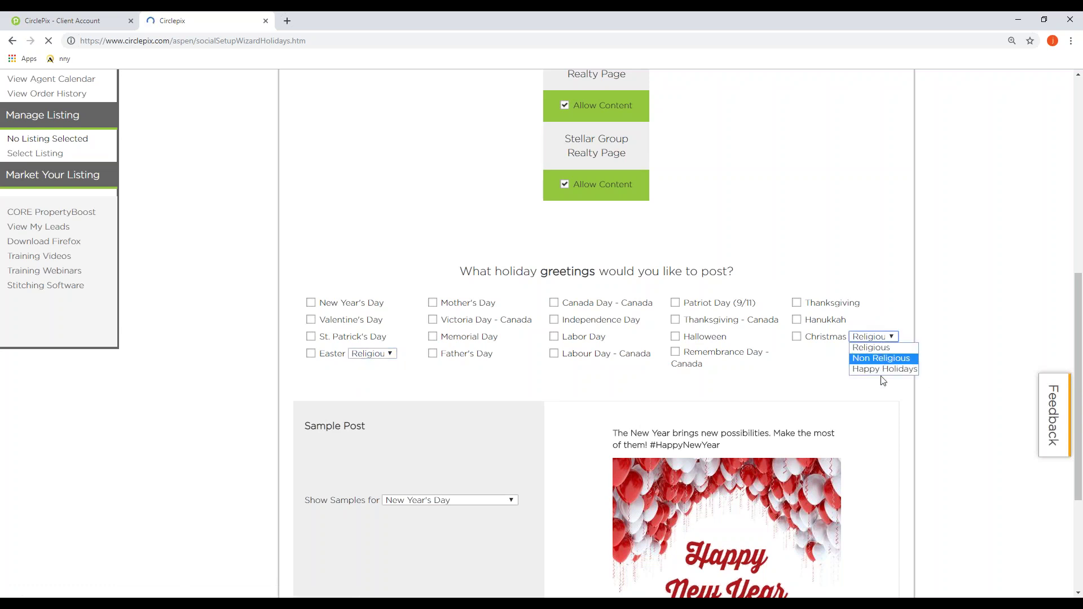
{"action": "left_click", "coordinate": [803, 371]}
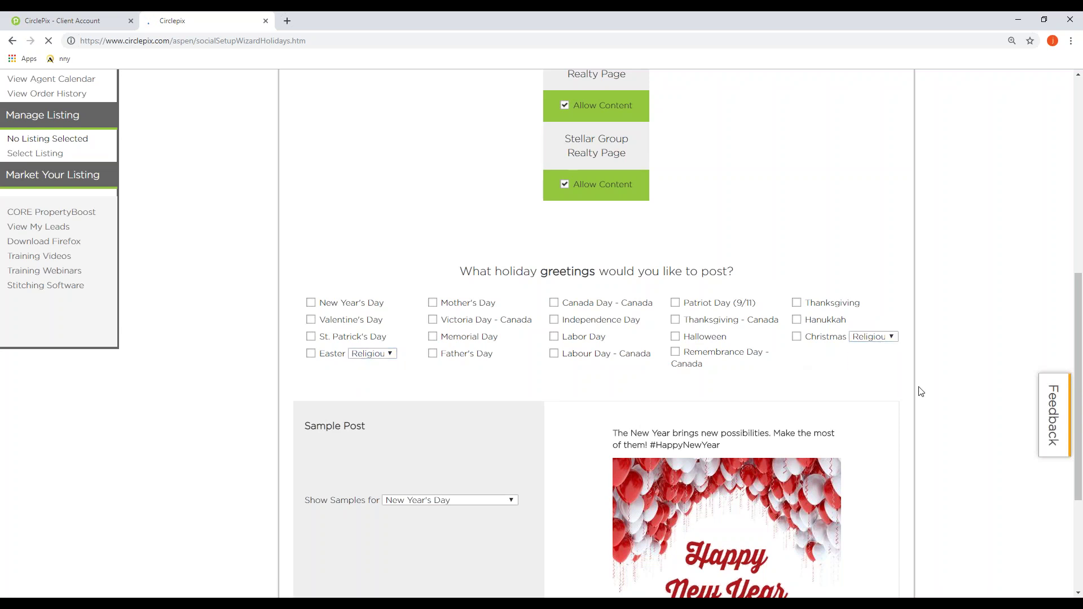
Step: Preview the Easter Non Religious, Easter Religious and Christmas Religious sample posts
{"action": "scroll", "coordinate": [534, 413], "scroll_direction": "down", "scroll_amount": 2}
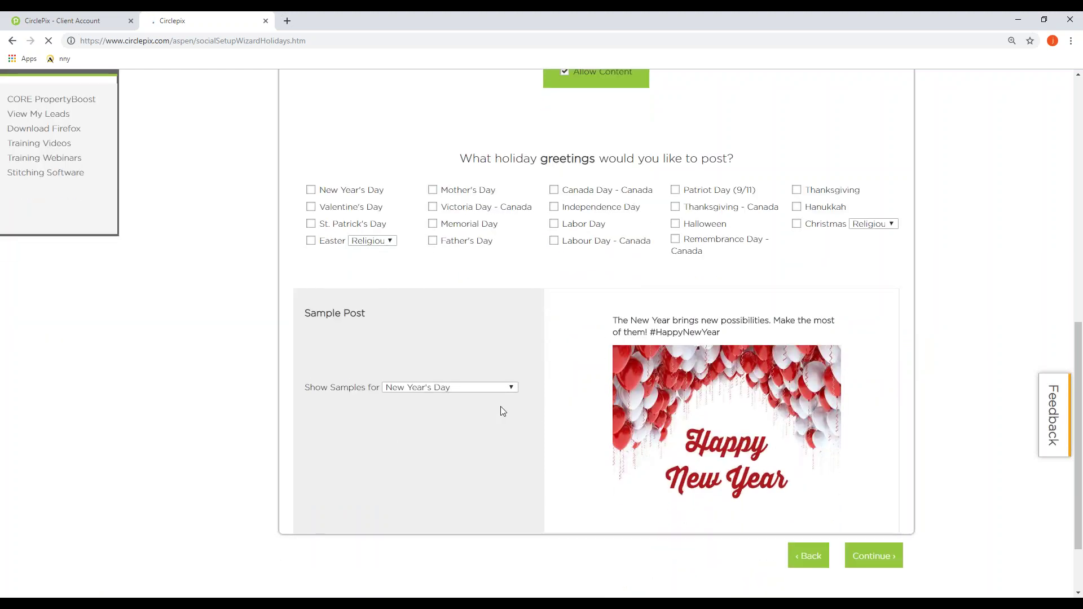
{"action": "left_click", "coordinate": [444, 389]}
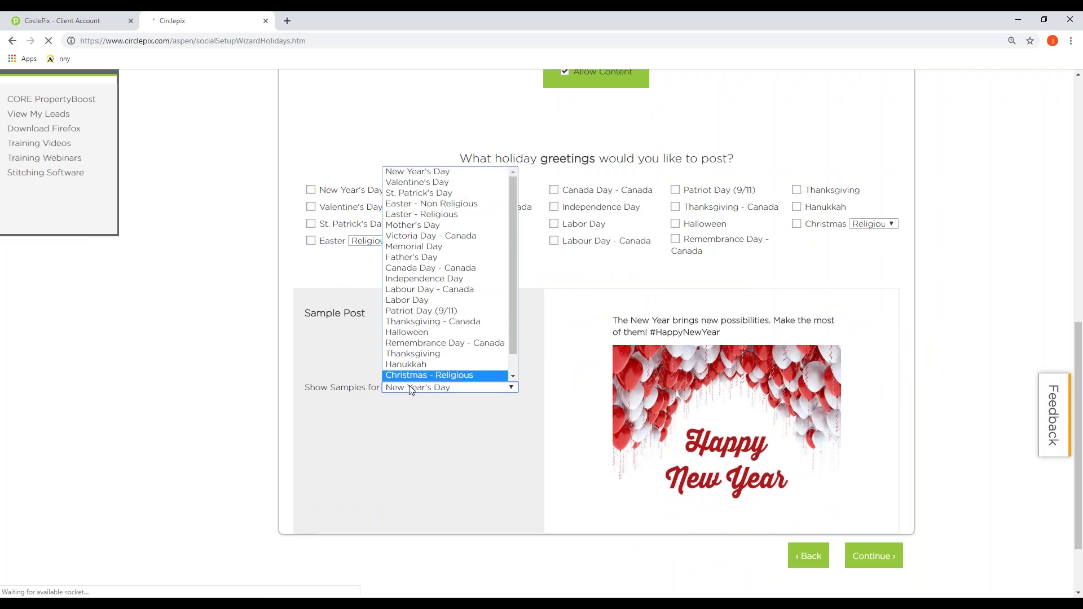
{"action": "left_click", "coordinate": [470, 209]}
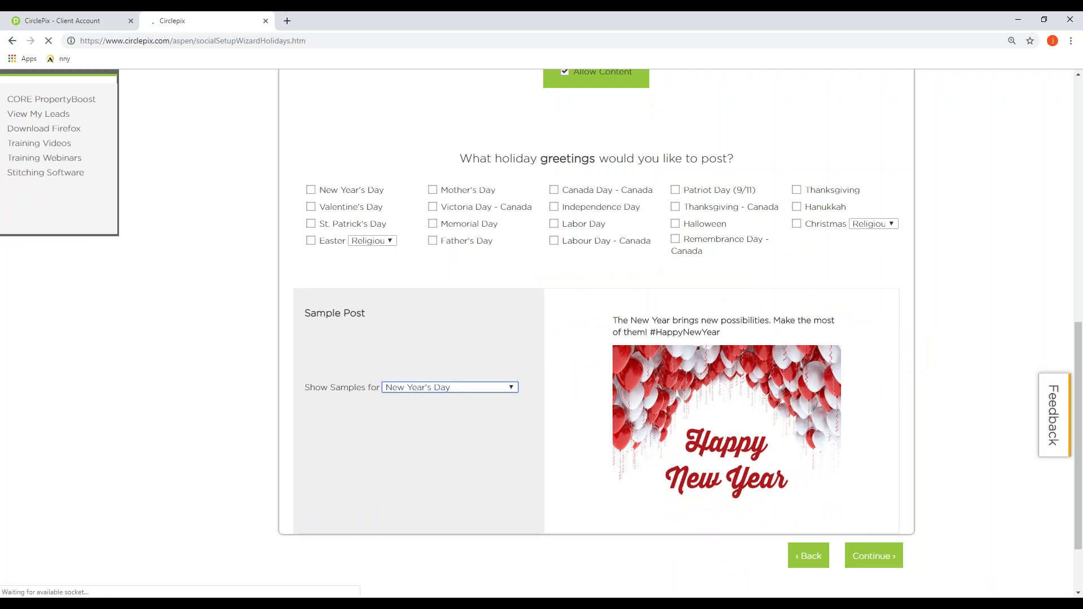
{"action": "left_click", "coordinate": [485, 393]}
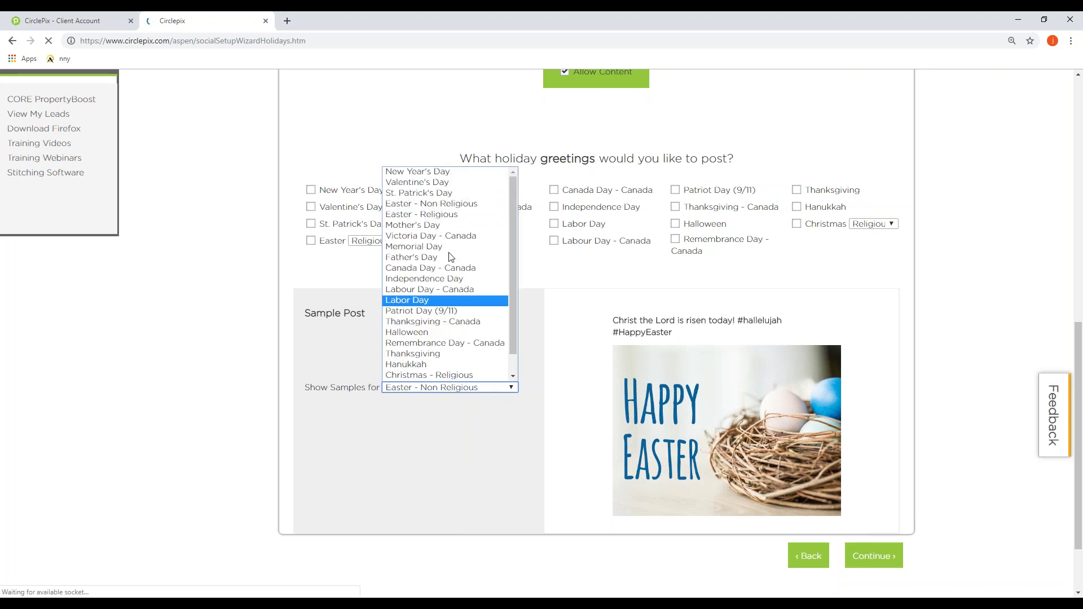
{"action": "left_click", "coordinate": [437, 212]}
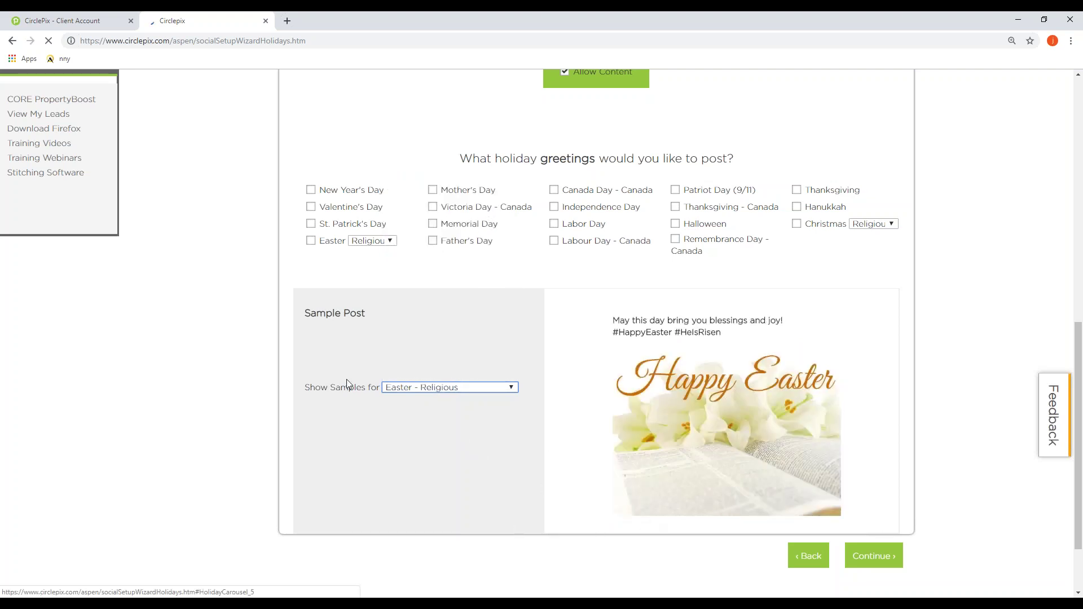
{"action": "left_click", "coordinate": [457, 388]}
{"action": "scroll", "coordinate": [446, 338], "scroll_direction": "down", "scroll_amount": 1}
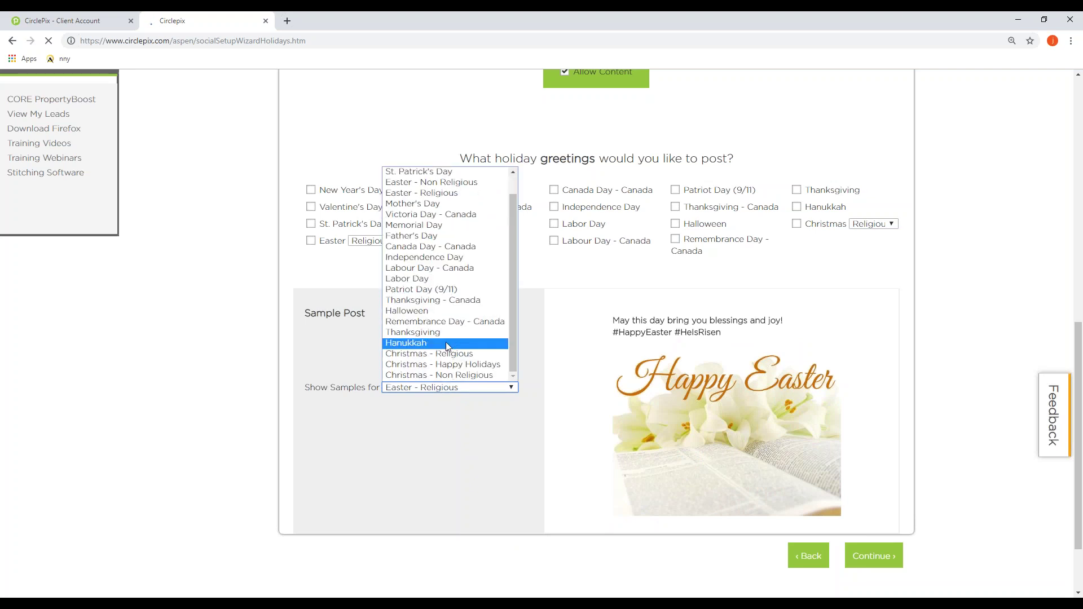
{"action": "left_click", "coordinate": [454, 355]}
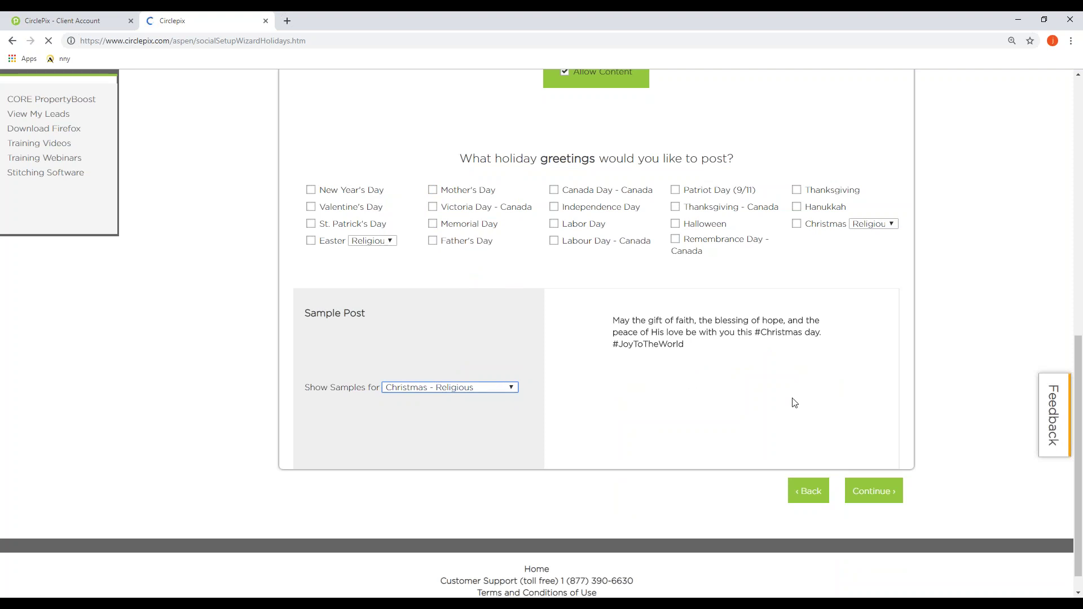
Step: Preview the Christmas Happy Holidays and Non Religious samples, then submit the Holidays step
{"action": "left_click", "coordinate": [439, 388]}
{"action": "scroll", "coordinate": [440, 361], "scroll_direction": "down", "scroll_amount": 1}
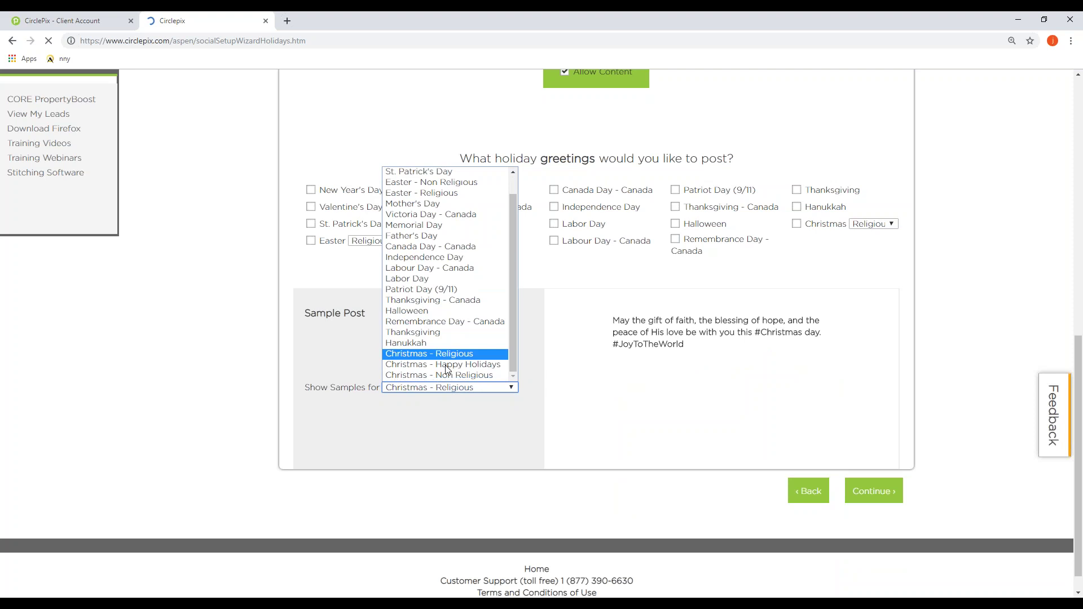
{"action": "left_click", "coordinate": [442, 366]}
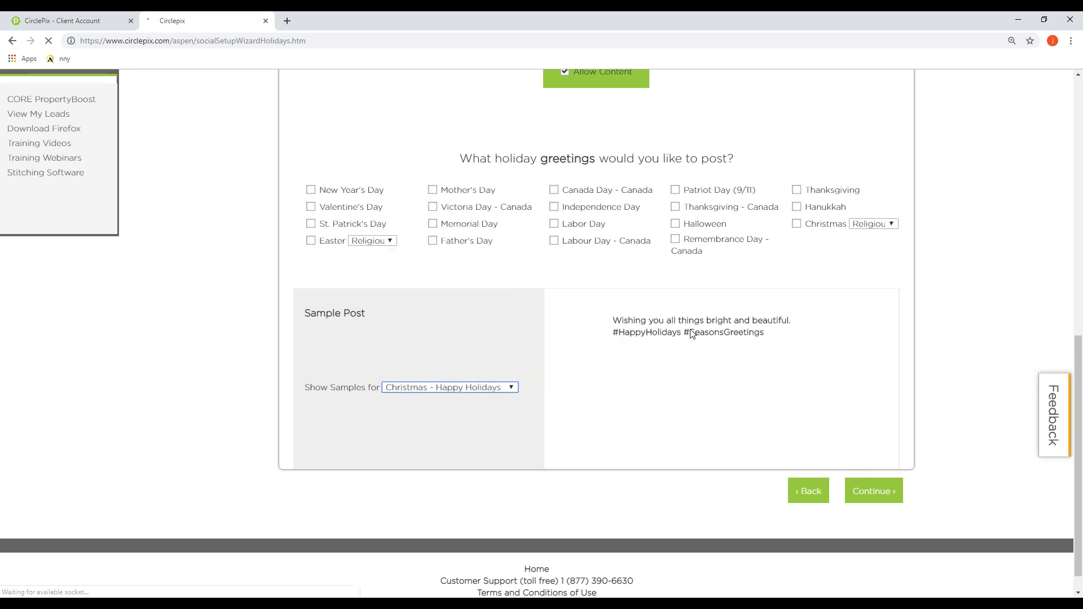
{"action": "left_click", "coordinate": [504, 388]}
{"action": "scroll", "coordinate": [471, 370], "scroll_direction": "down", "scroll_amount": 1}
{"action": "left_click", "coordinate": [472, 375]}
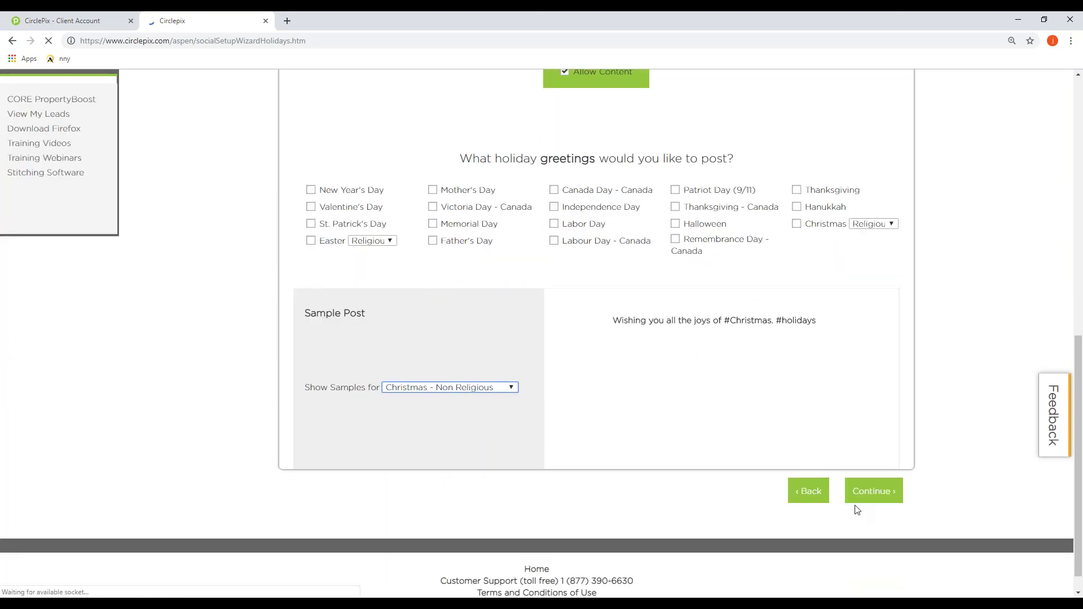
{"action": "left_click", "coordinate": [884, 497]}
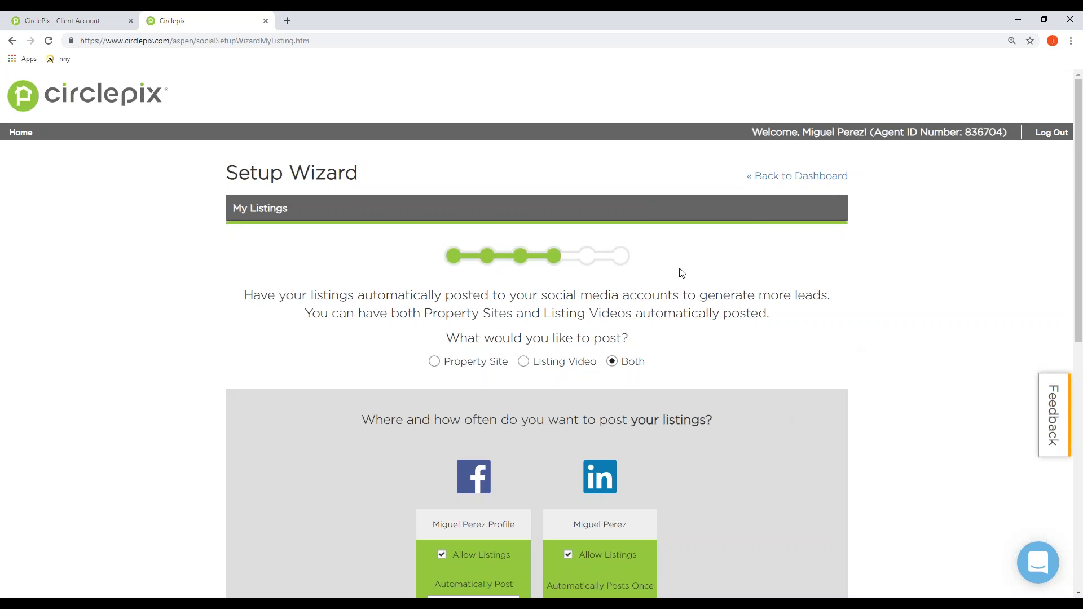
Step: Keep 'Both' and weekly posting to all connected pages, and submit My Listings
{"action": "scroll", "coordinate": [827, 369], "scroll_direction": "down", "scroll_amount": 1}
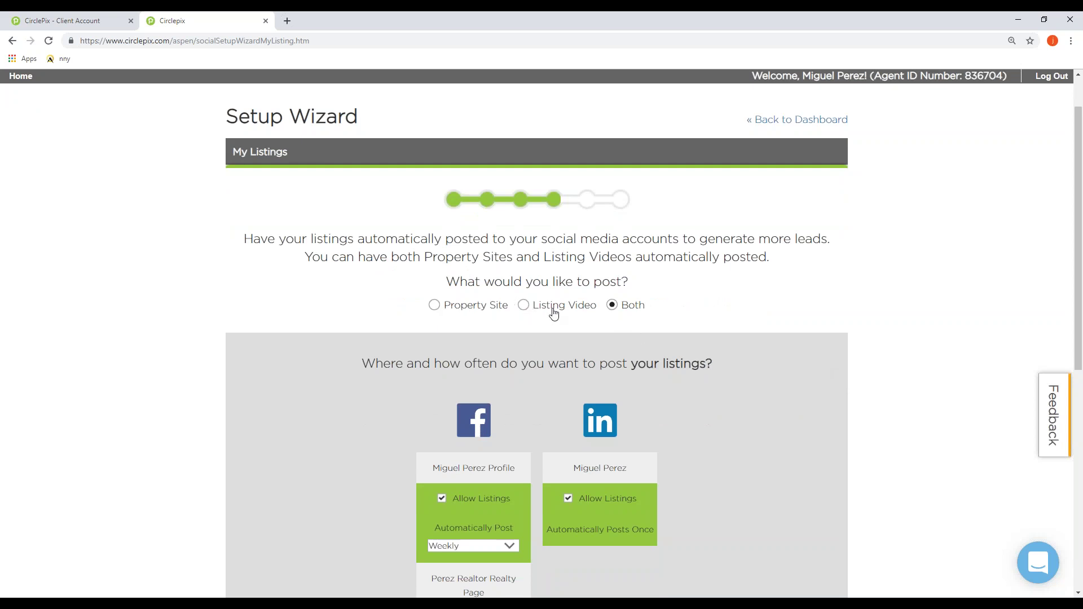
{"action": "scroll", "coordinate": [651, 366], "scroll_direction": "down", "scroll_amount": 2}
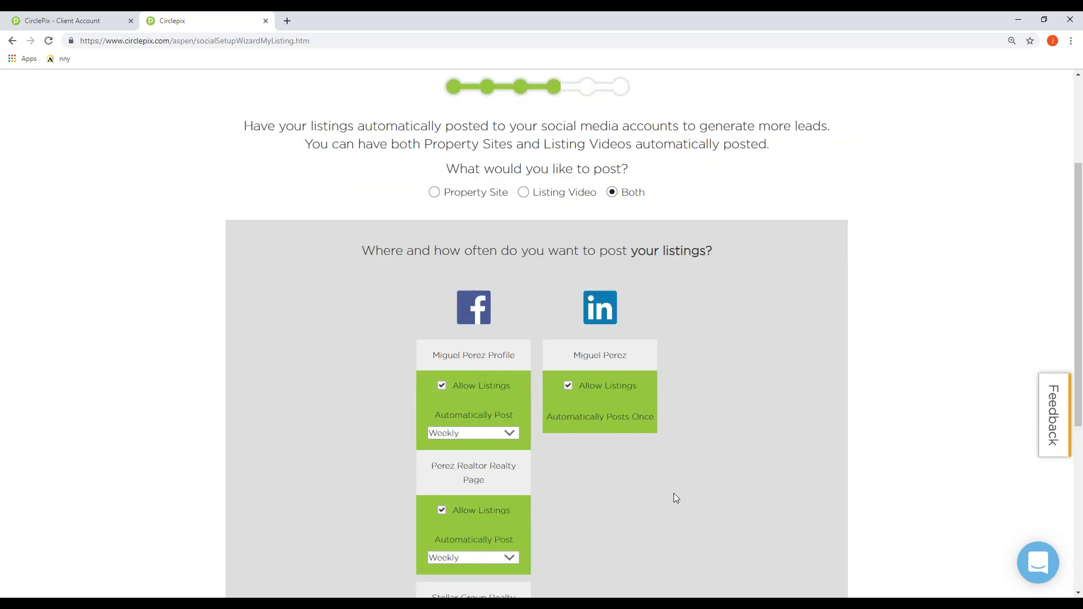
{"action": "scroll", "coordinate": [675, 495], "scroll_direction": "down", "scroll_amount": 2}
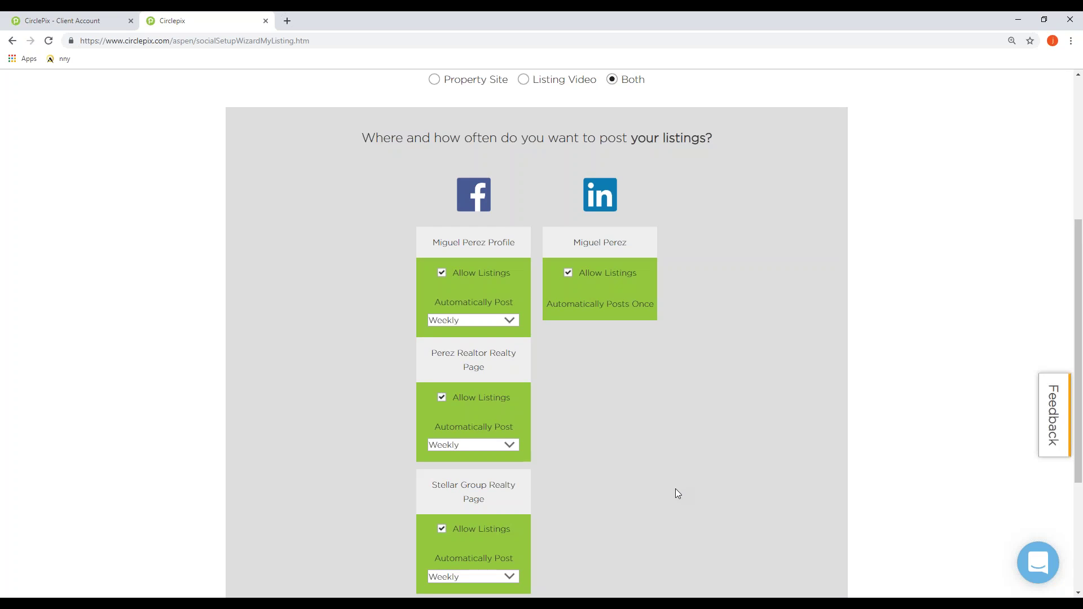
{"action": "scroll", "coordinate": [623, 428], "scroll_direction": "down", "scroll_amount": 1}
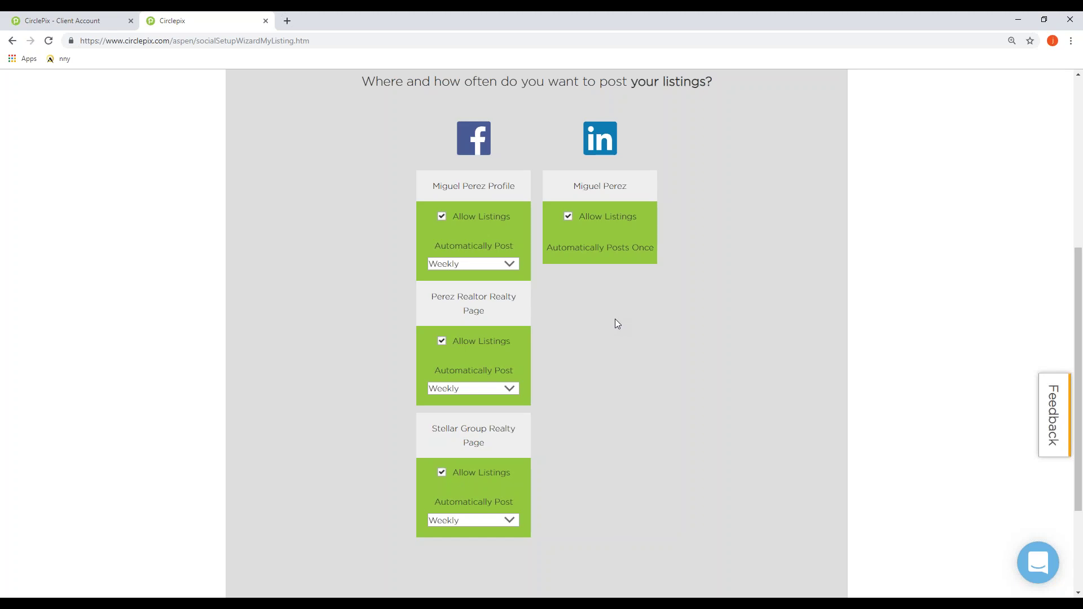
{"action": "scroll", "coordinate": [615, 319], "scroll_direction": "down", "scroll_amount": 2}
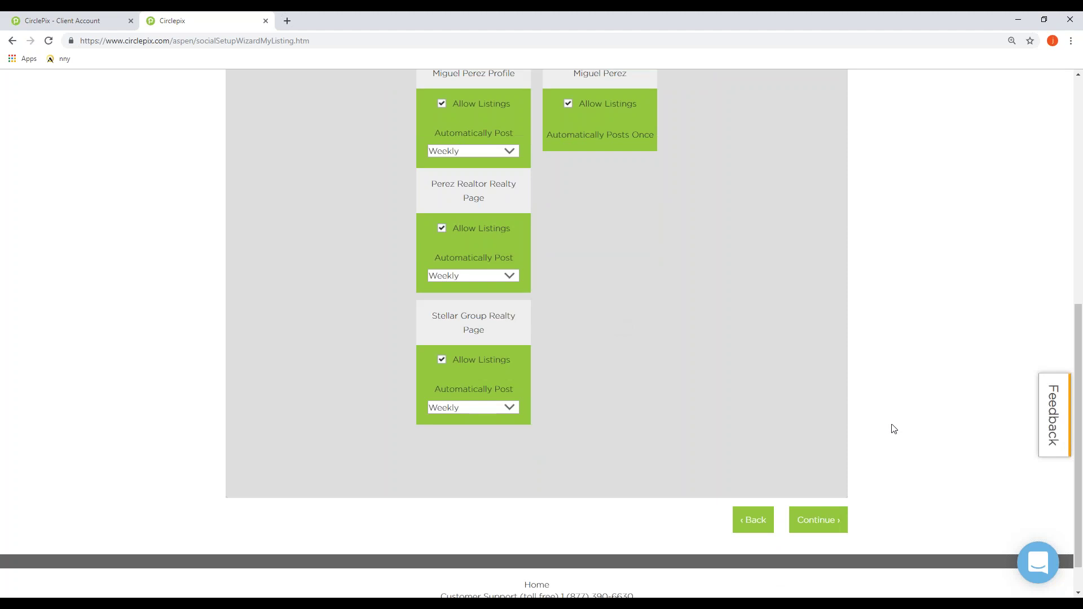
{"action": "left_click", "coordinate": [805, 532]}
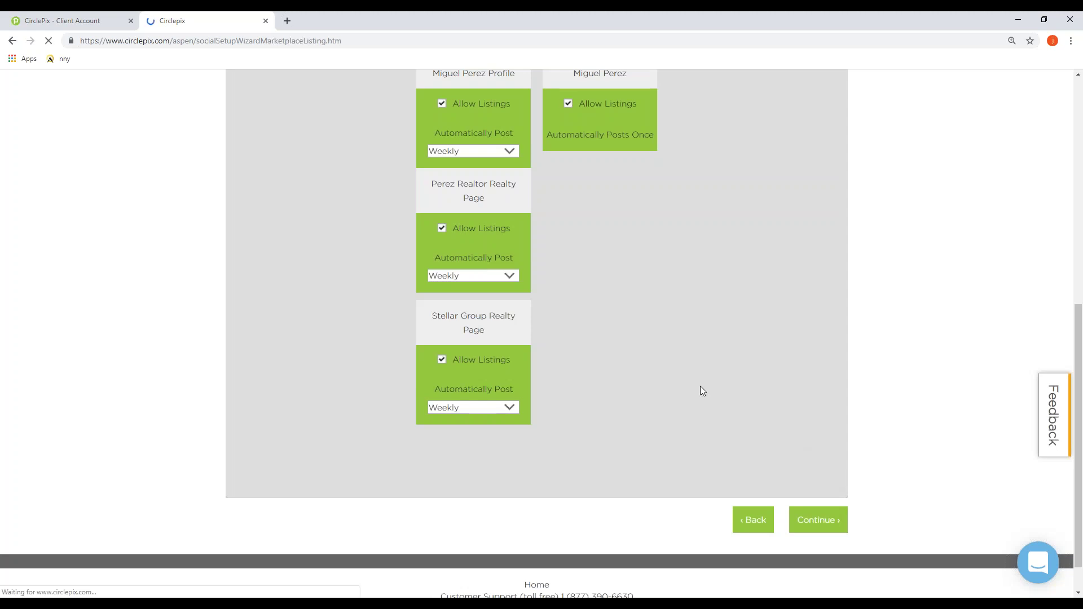
Step: Keep all seven posting days, no price filter and nine Miami-area locations, then submit
{"action": "scroll", "coordinate": [702, 390], "scroll_direction": "down", "scroll_amount": 2}
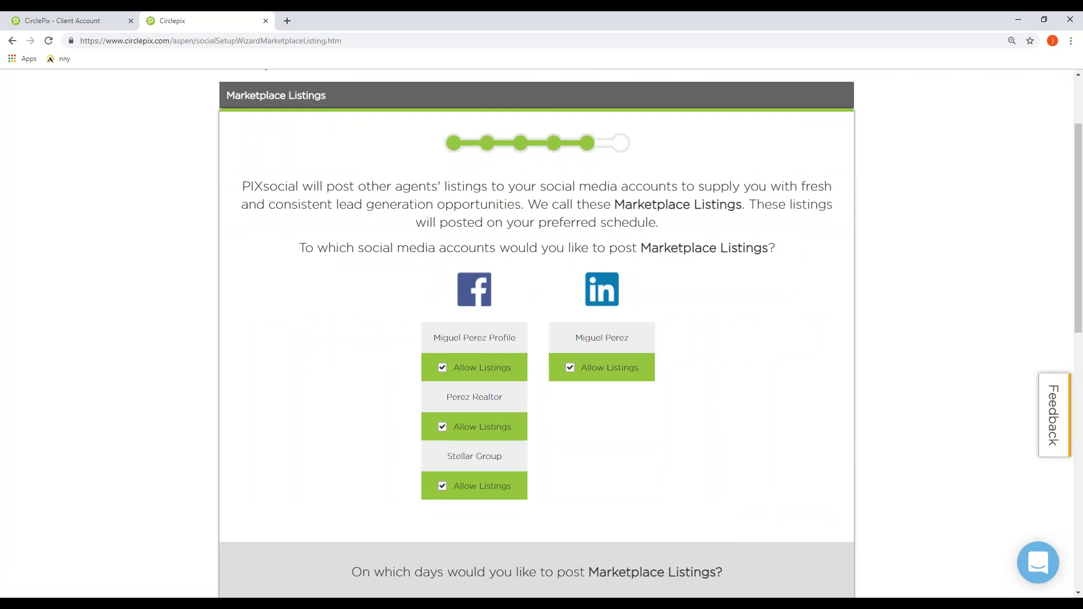
{"action": "scroll", "coordinate": [726, 358], "scroll_direction": "down", "scroll_amount": 4}
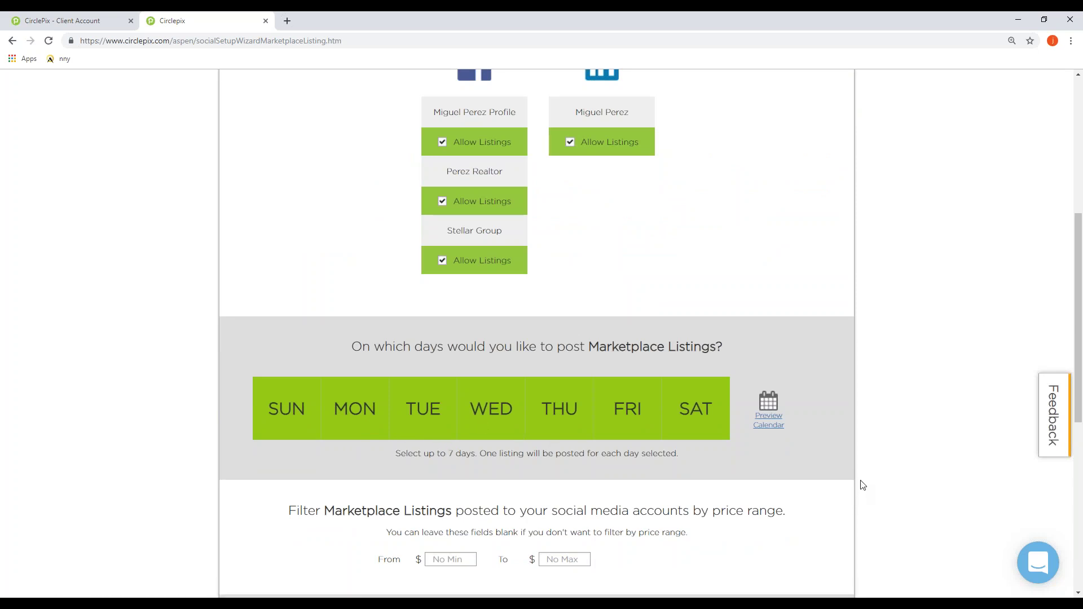
{"action": "scroll", "coordinate": [846, 463], "scroll_direction": "down", "scroll_amount": 2}
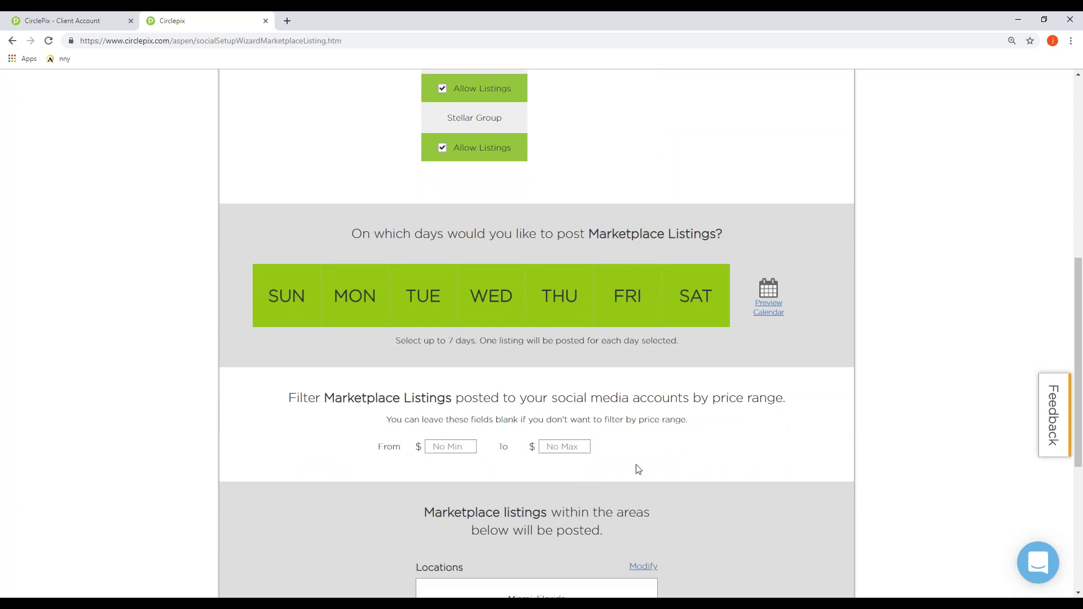
{"action": "scroll", "coordinate": [702, 464], "scroll_direction": "down", "scroll_amount": 3}
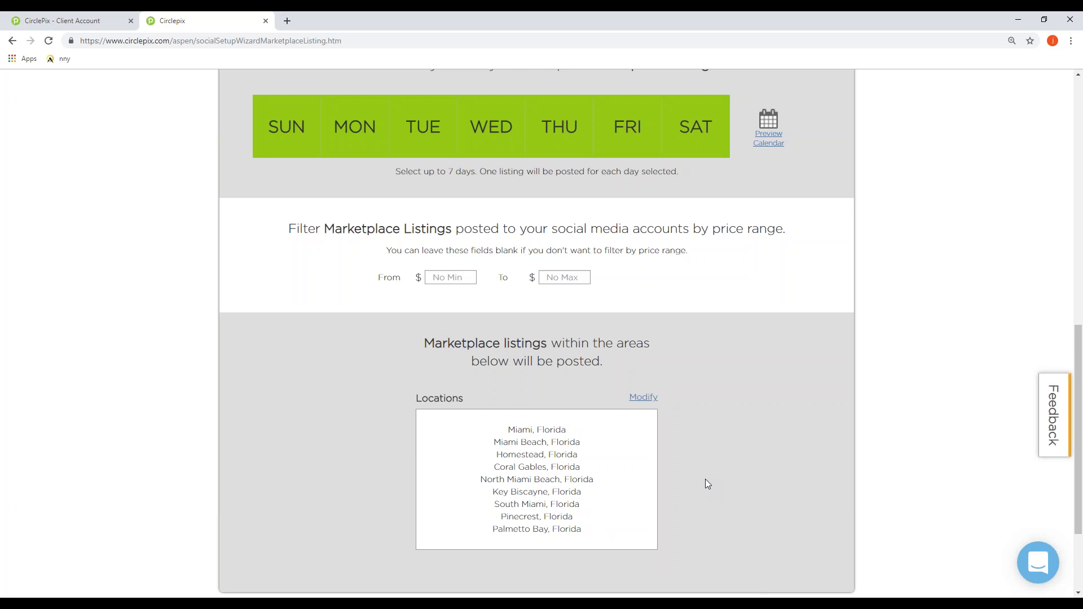
{"action": "scroll", "coordinate": [709, 489], "scroll_direction": "up", "scroll_amount": 1}
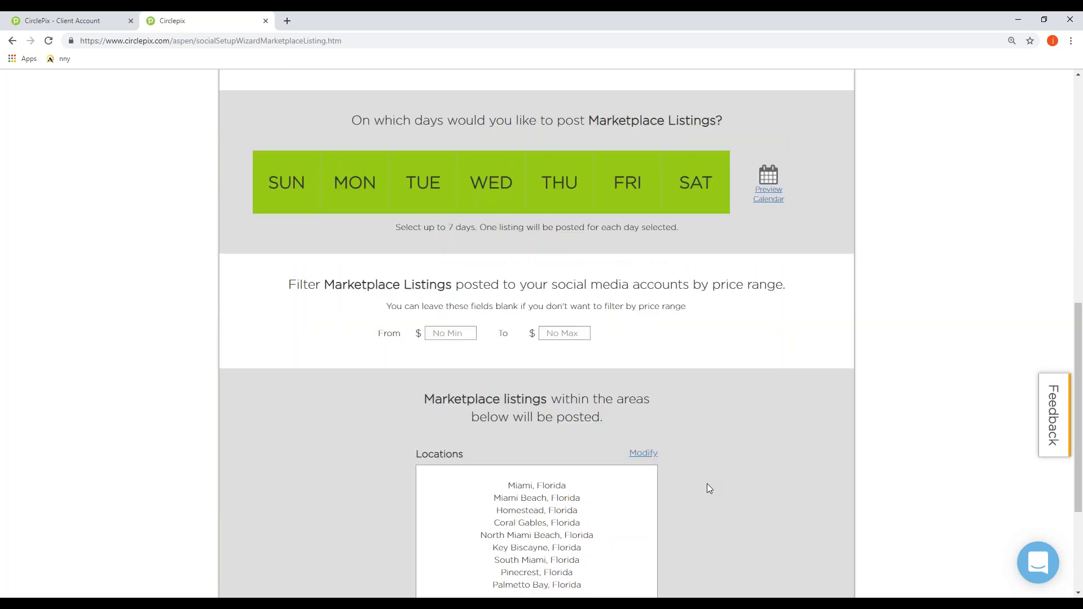
{"action": "scroll", "coordinate": [709, 489], "scroll_direction": "down", "scroll_amount": 2}
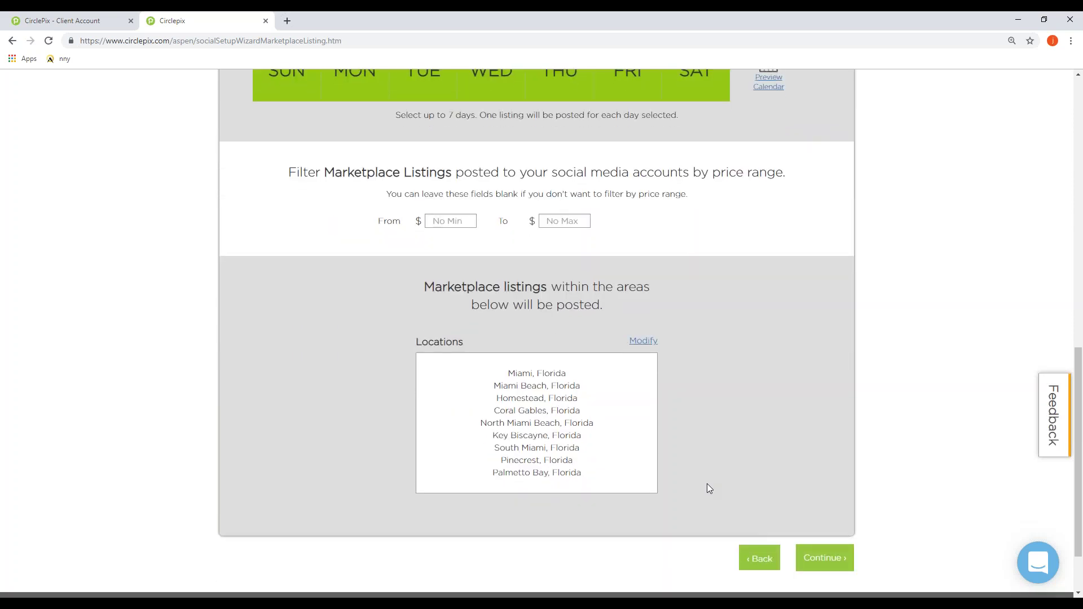
{"action": "scroll", "coordinate": [709, 488], "scroll_direction": "down", "scroll_amount": 1}
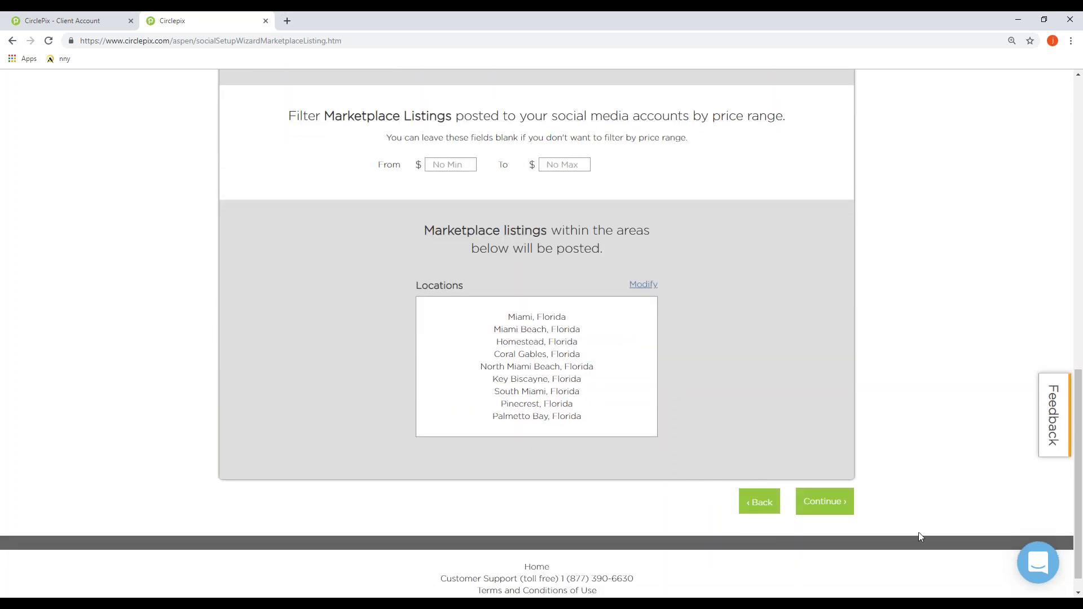
{"action": "left_click", "coordinate": [828, 502]}
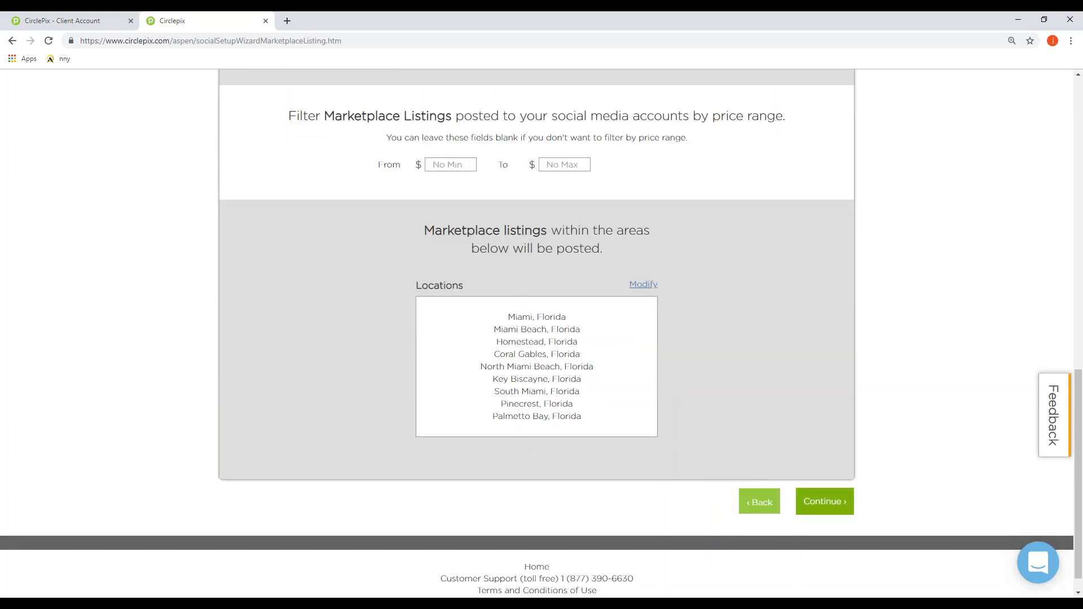
{"action": "left_click", "coordinate": [826, 502]}
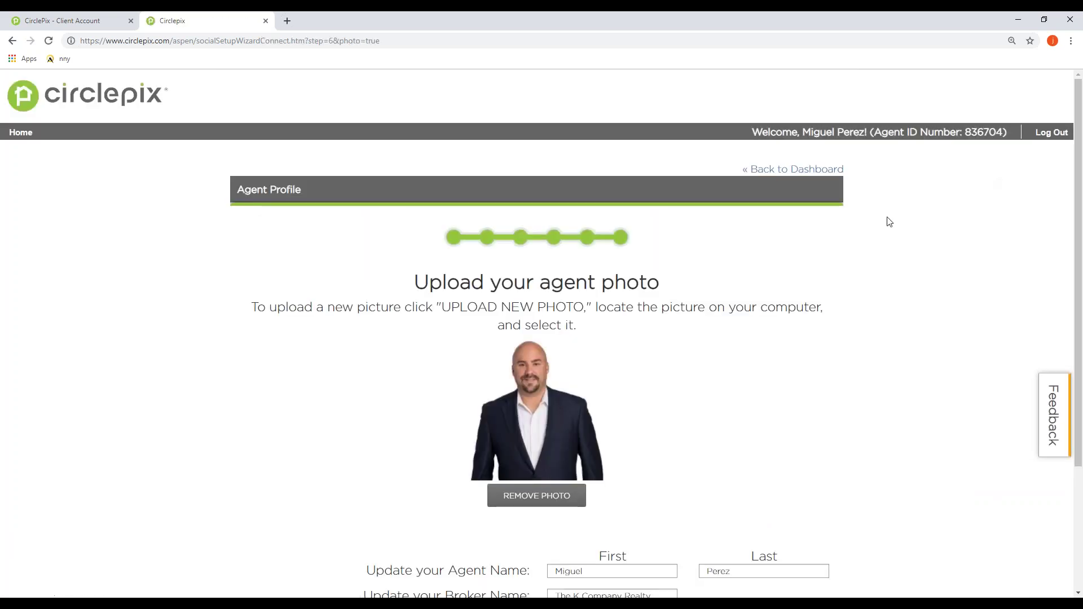
Step: Accept the existing agent photo, agent name and broker name and proceed
{"action": "scroll", "coordinate": [889, 280], "scroll_direction": "down", "scroll_amount": 1}
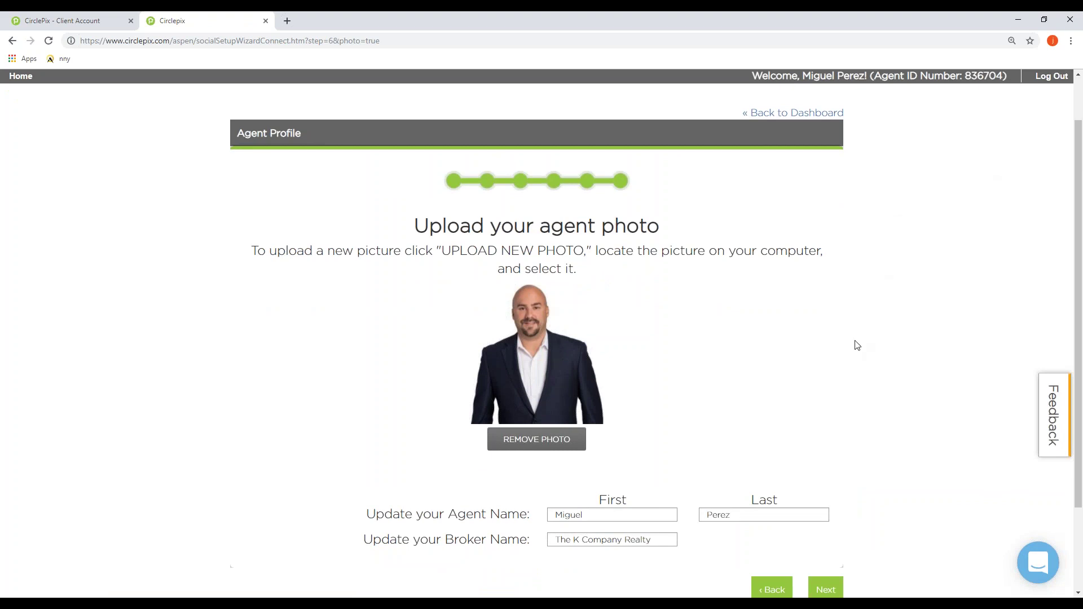
{"action": "scroll", "coordinate": [857, 345], "scroll_direction": "down", "scroll_amount": 1}
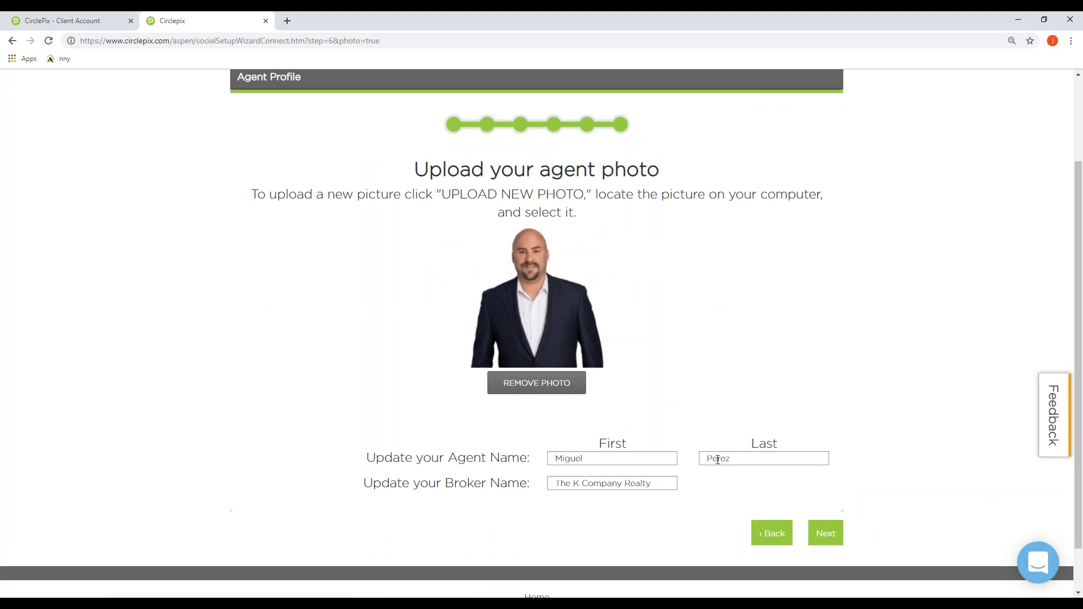
{"action": "scroll", "coordinate": [690, 476], "scroll_direction": "down", "scroll_amount": 1}
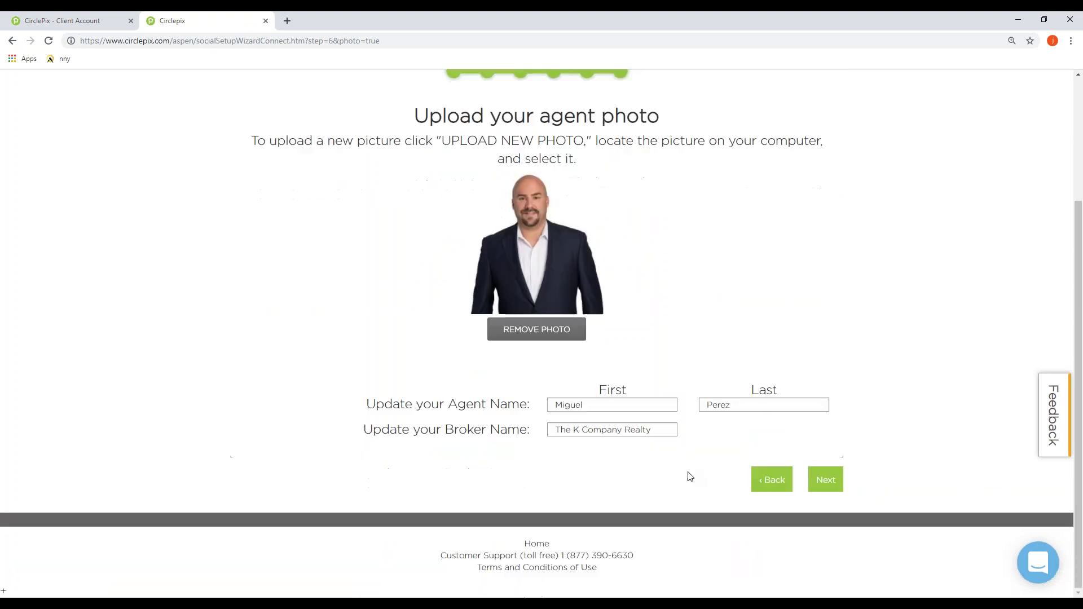
{"action": "left_click", "coordinate": [827, 484]}
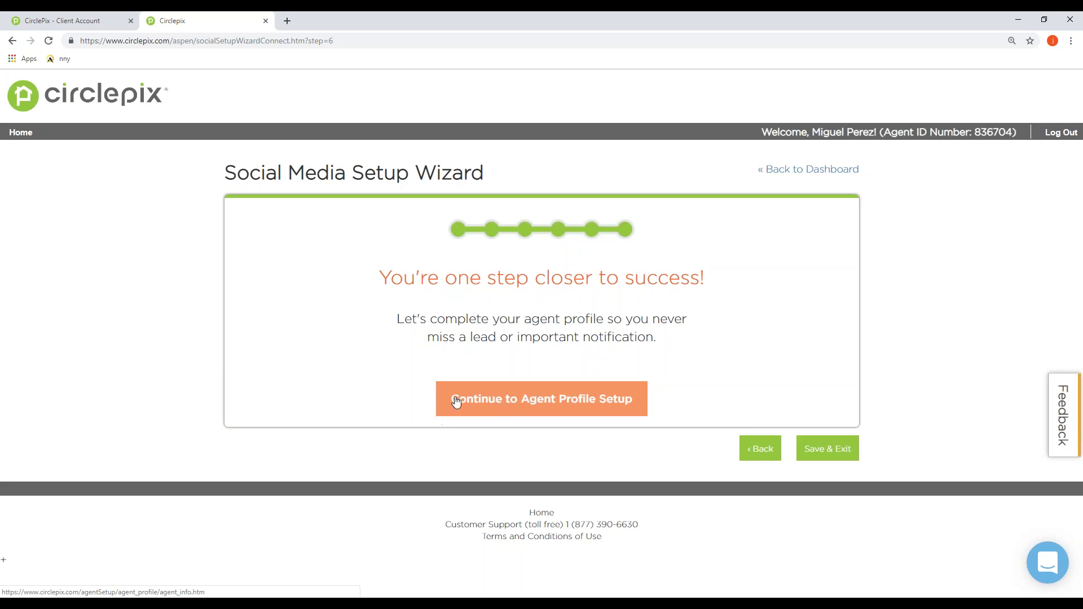
Step: In Agent Profile Setup, check the phone number, street address and empty Pinterest fields unchanged
{"action": "left_click", "coordinate": [543, 405]}
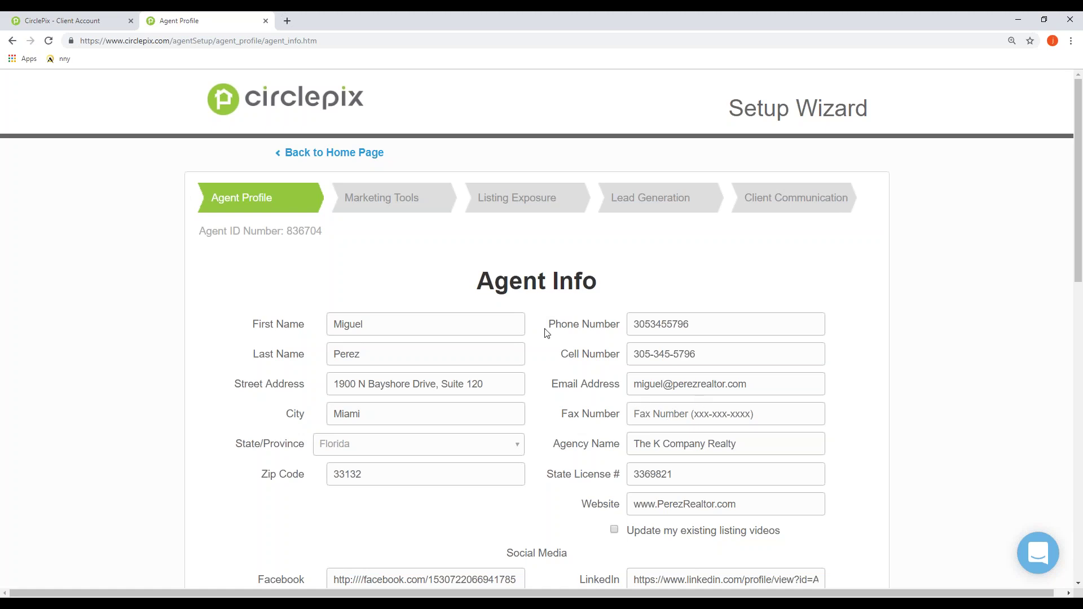
{"action": "left_click_drag", "start_coordinate": [724, 329], "coordinate": [633, 324]}
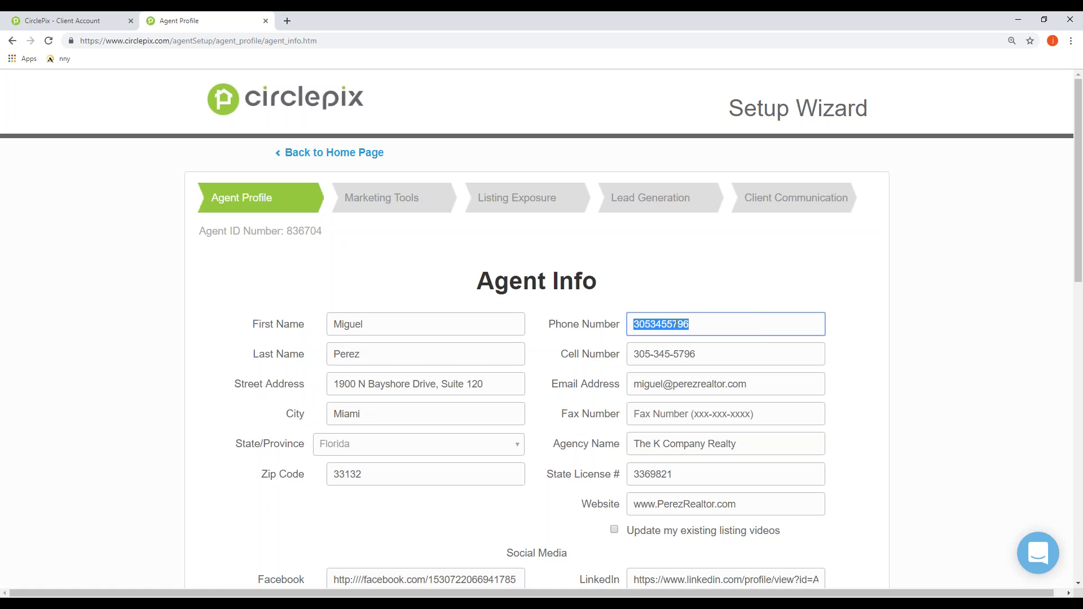
{"action": "left_click", "coordinate": [782, 332]}
{"action": "scroll", "coordinate": [500, 406], "scroll_direction": "down", "scroll_amount": 1}
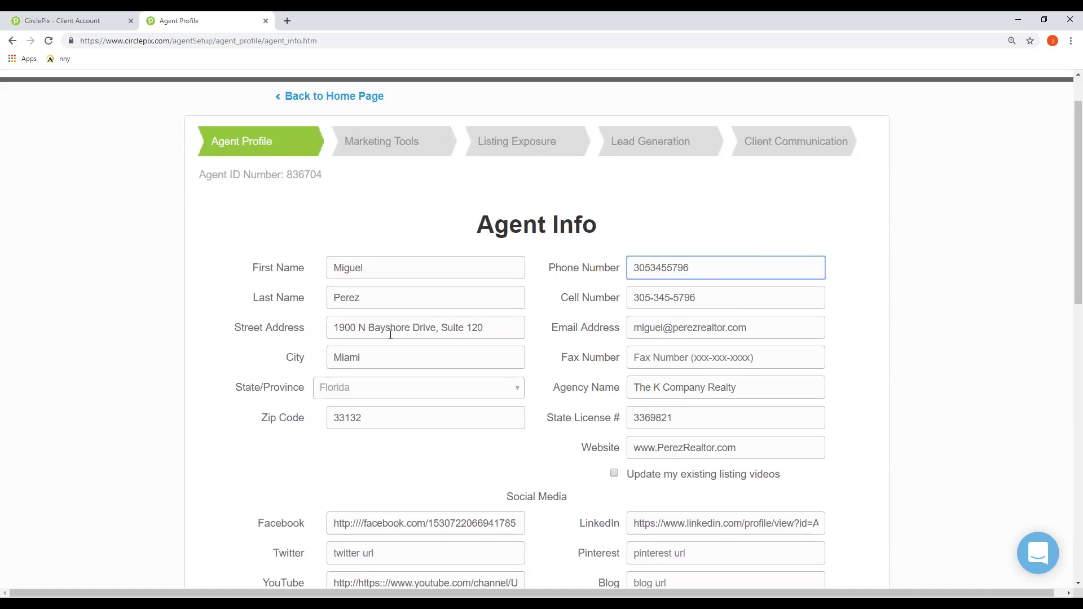
{"action": "left_click", "coordinate": [523, 331]}
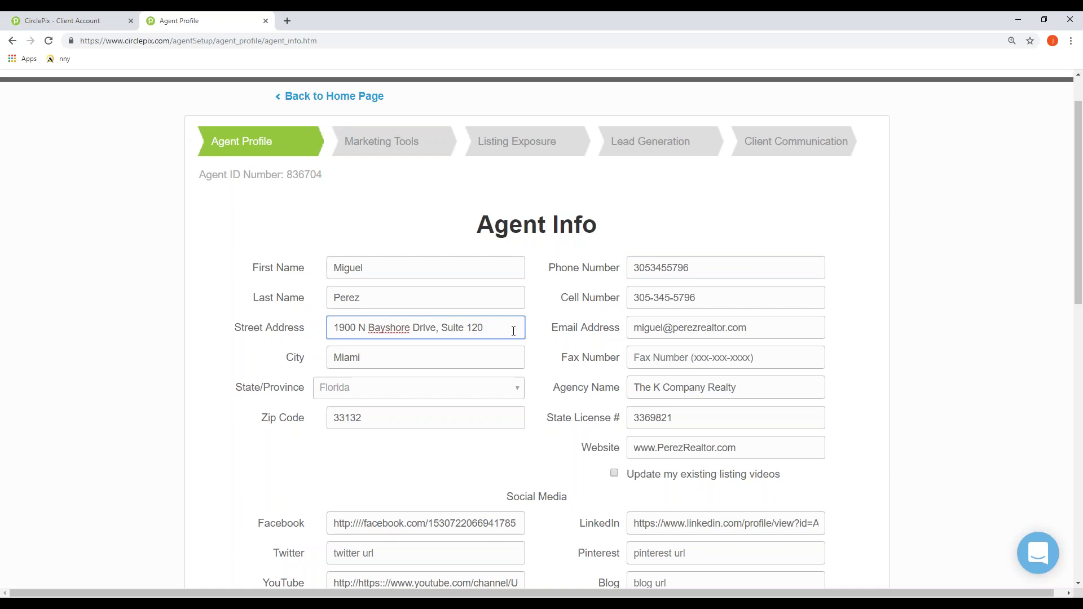
{"action": "scroll", "coordinate": [513, 331], "scroll_direction": "down", "scroll_amount": 2}
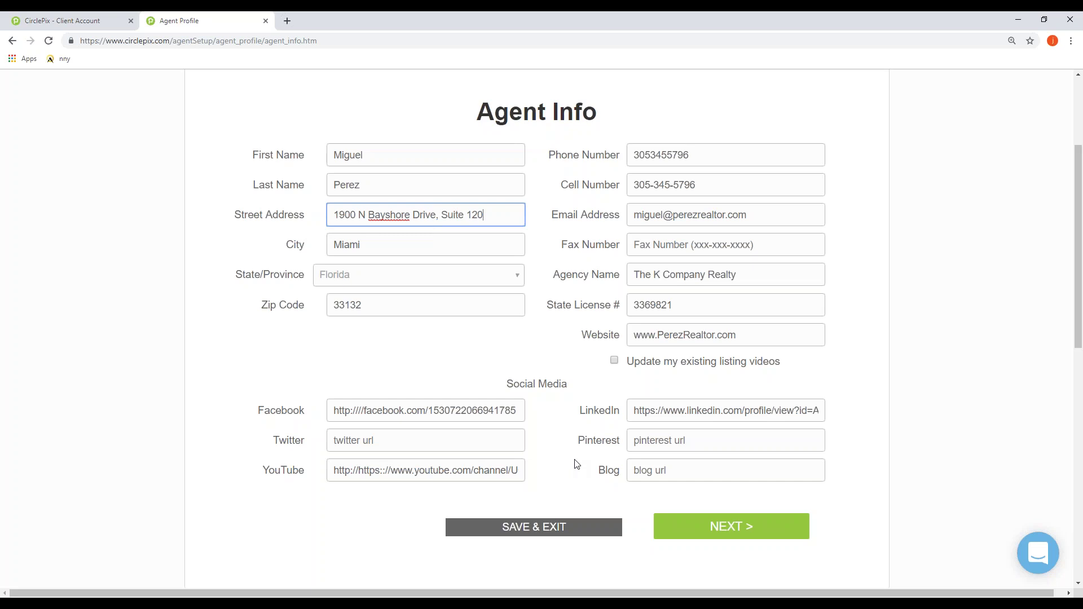
{"action": "left_click", "coordinate": [790, 441]}
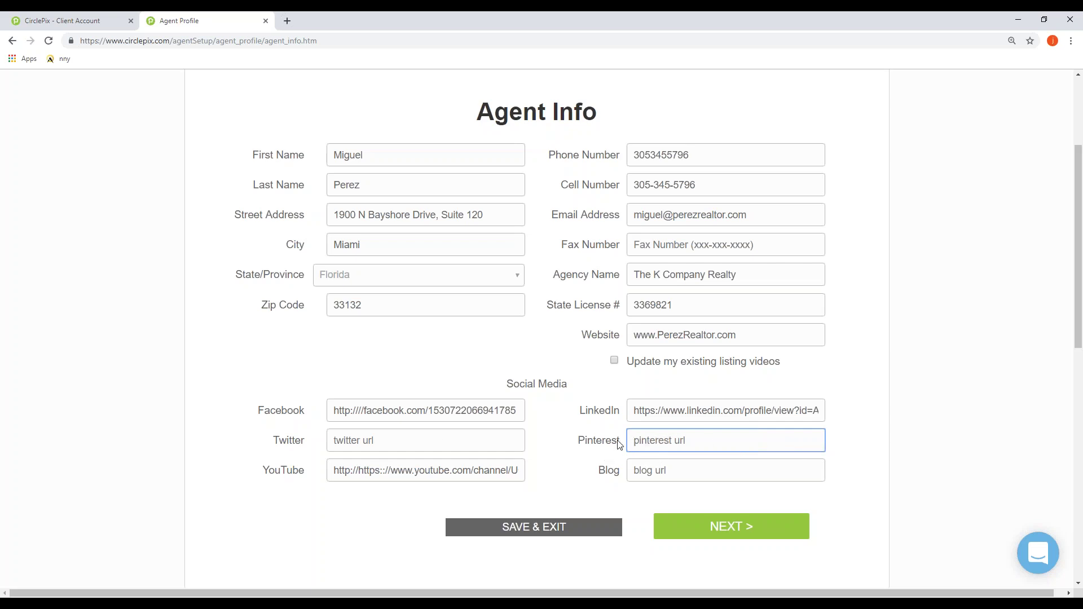
{"action": "scroll", "coordinate": [619, 444], "scroll_direction": "up", "scroll_amount": 1}
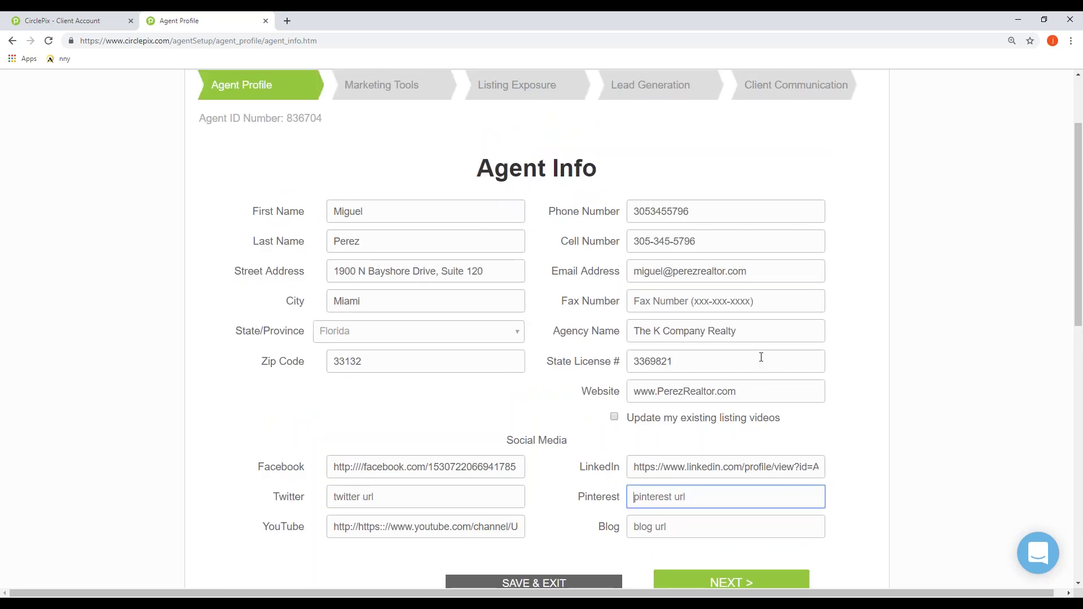
{"action": "scroll", "coordinate": [515, 496], "scroll_direction": "down", "scroll_amount": 1}
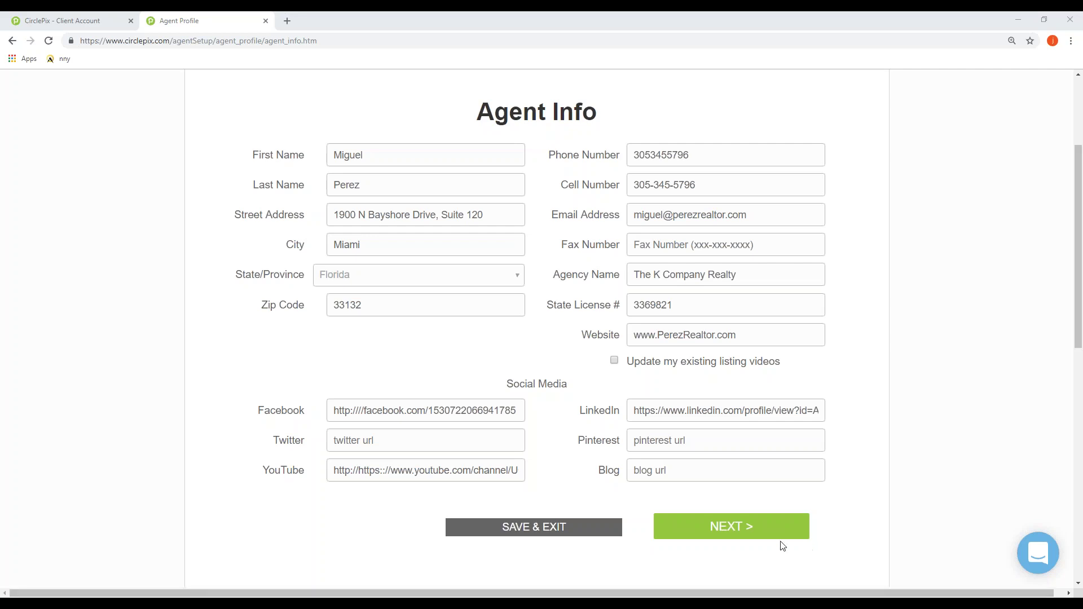
Step: Save the Agent Info form and review the pre-filled biography on the next page
{"action": "left_click", "coordinate": [752, 529]}
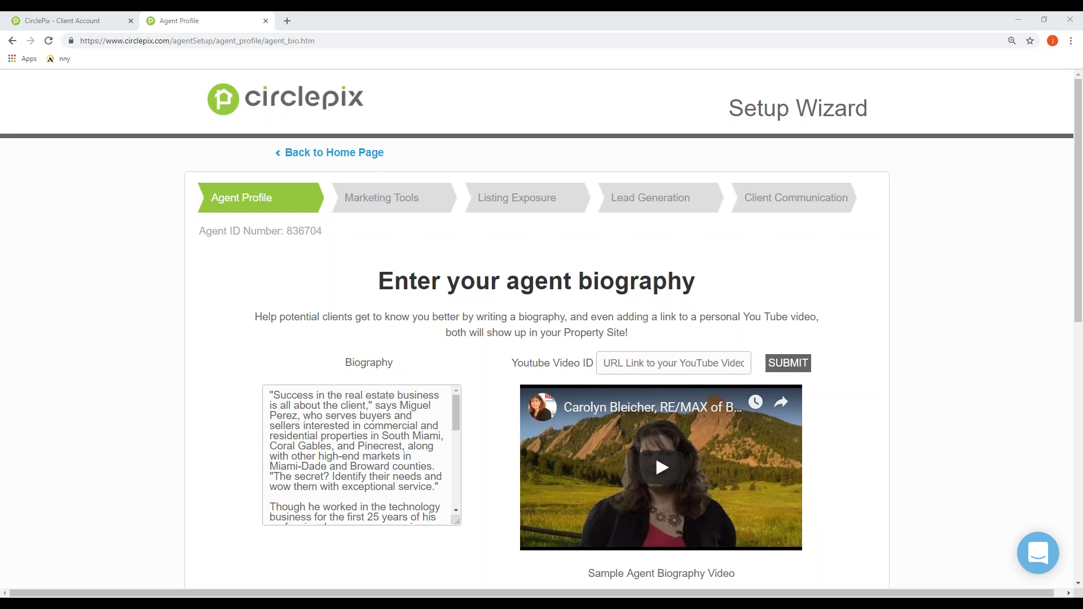
{"action": "scroll", "coordinate": [866, 227], "scroll_direction": "down", "scroll_amount": 3}
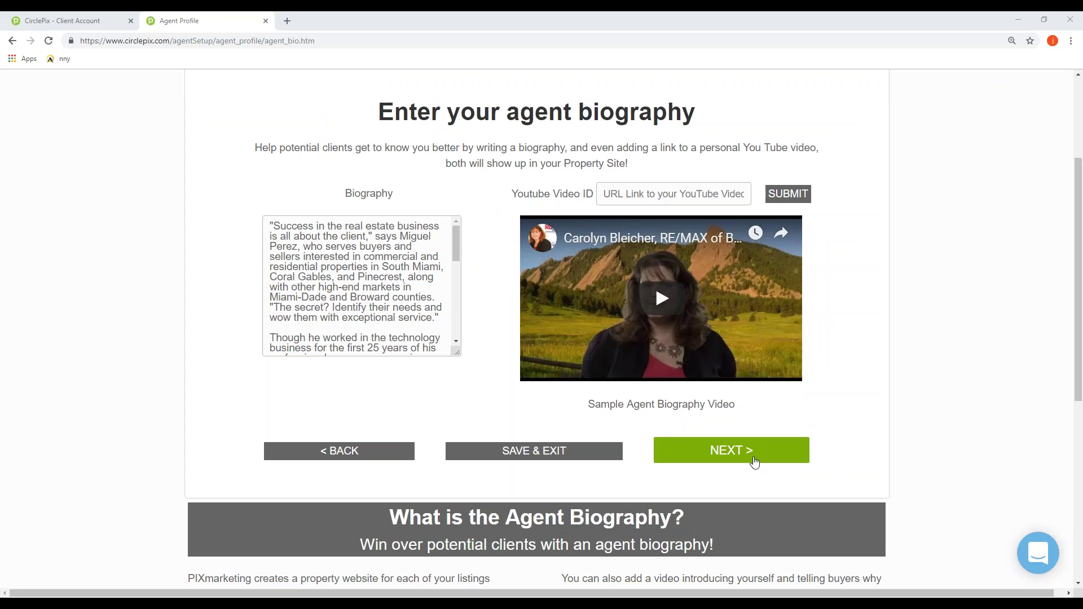
Step: Keep the existing bio and review the agent photo page showing the current headshot
{"action": "left_click", "coordinate": [754, 461]}
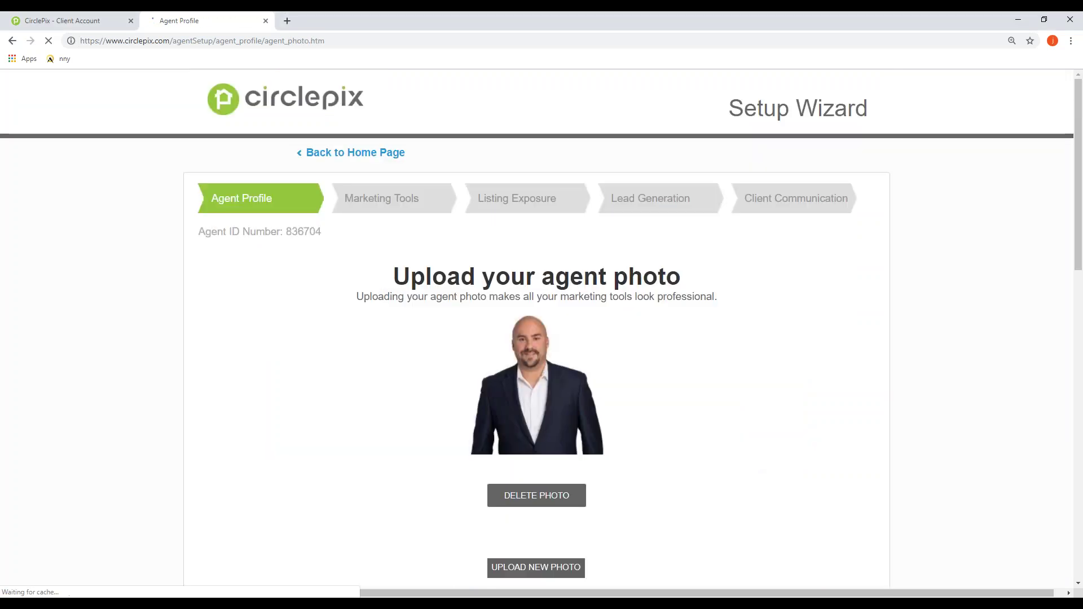
{"action": "scroll", "coordinate": [711, 189], "scroll_direction": "down", "scroll_amount": 1}
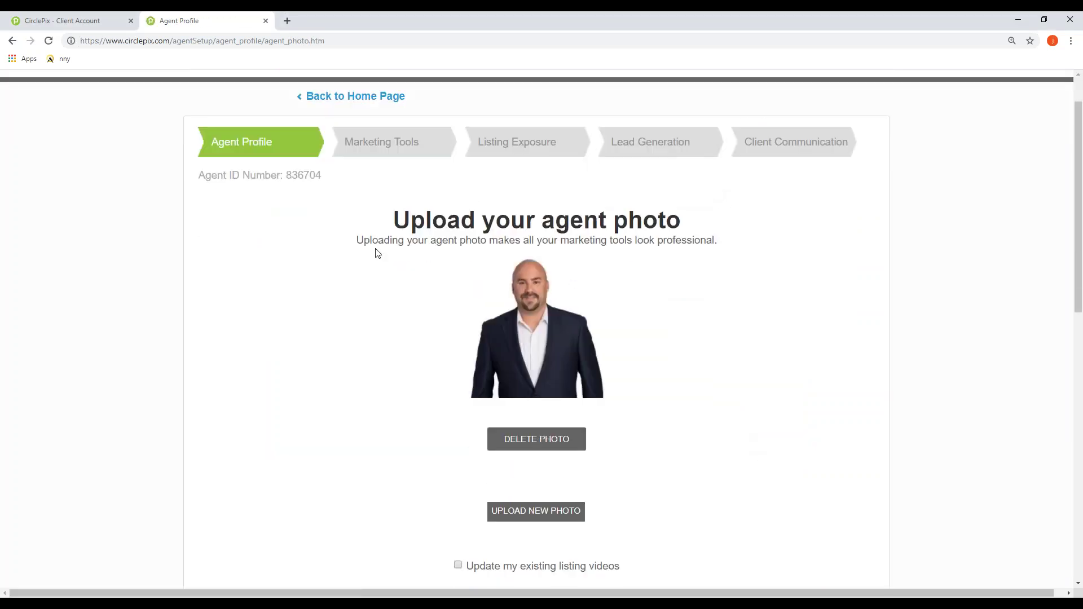
{"action": "scroll", "coordinate": [749, 358], "scroll_direction": "down", "scroll_amount": 1}
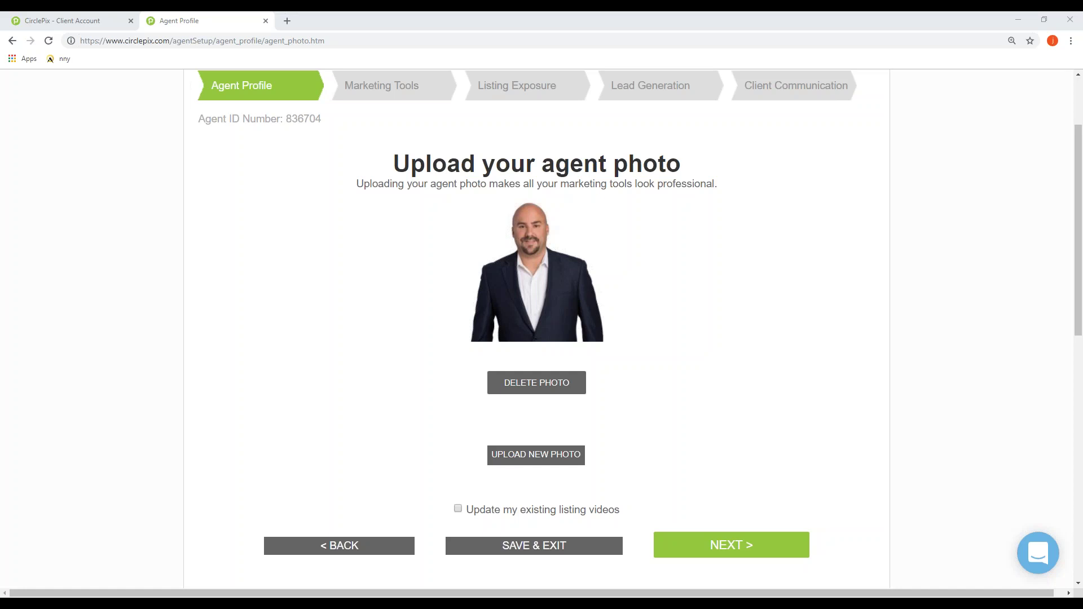
Step: Advance past the agent photo and company logo pages to 'Choose your print suite'
{"action": "left_click", "coordinate": [785, 547]}
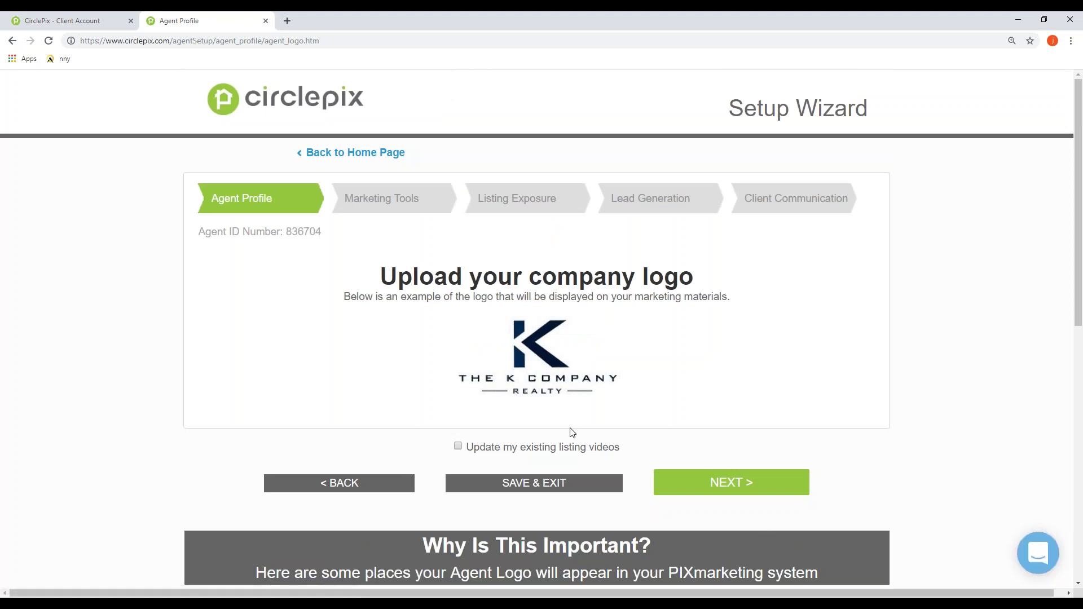
{"action": "left_click", "coordinate": [719, 489]}
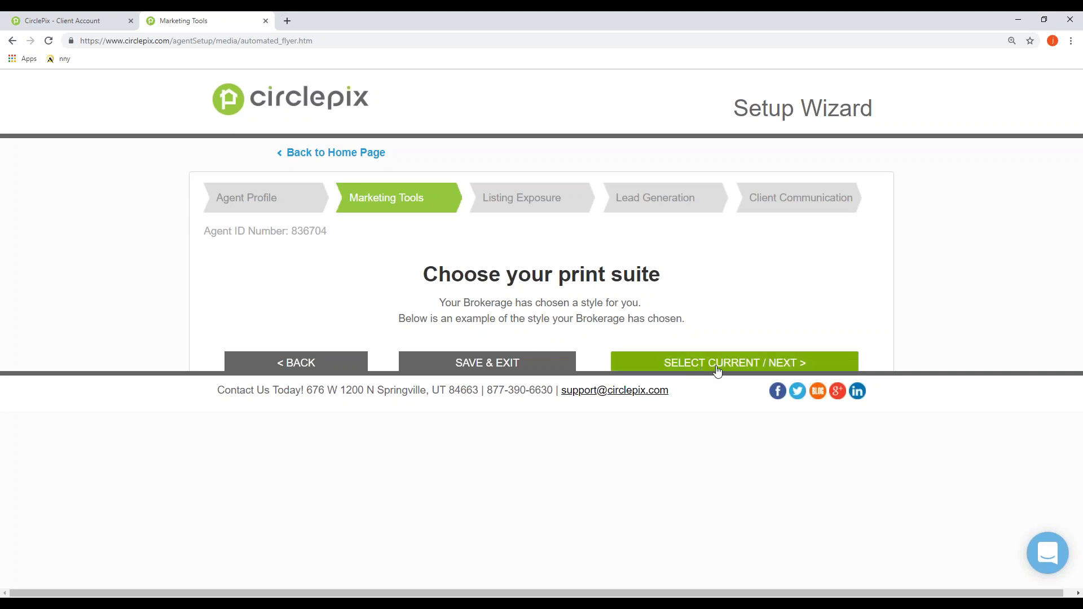
Step: Select the current brokerage print style and review the linked social media accounts
{"action": "left_click", "coordinate": [740, 364]}
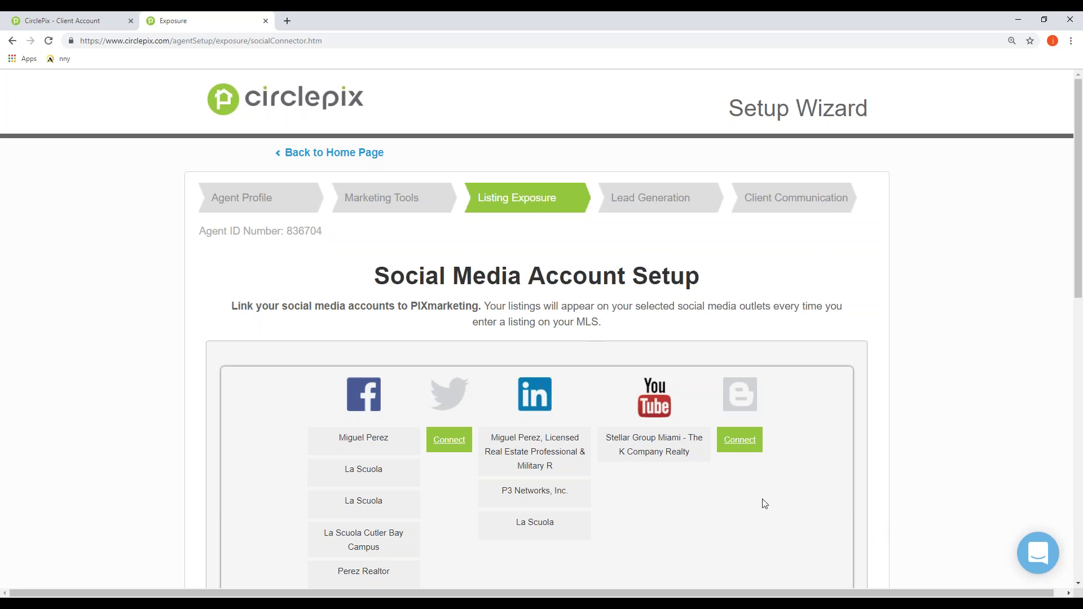
{"action": "scroll", "coordinate": [764, 504], "scroll_direction": "down", "scroll_amount": 1}
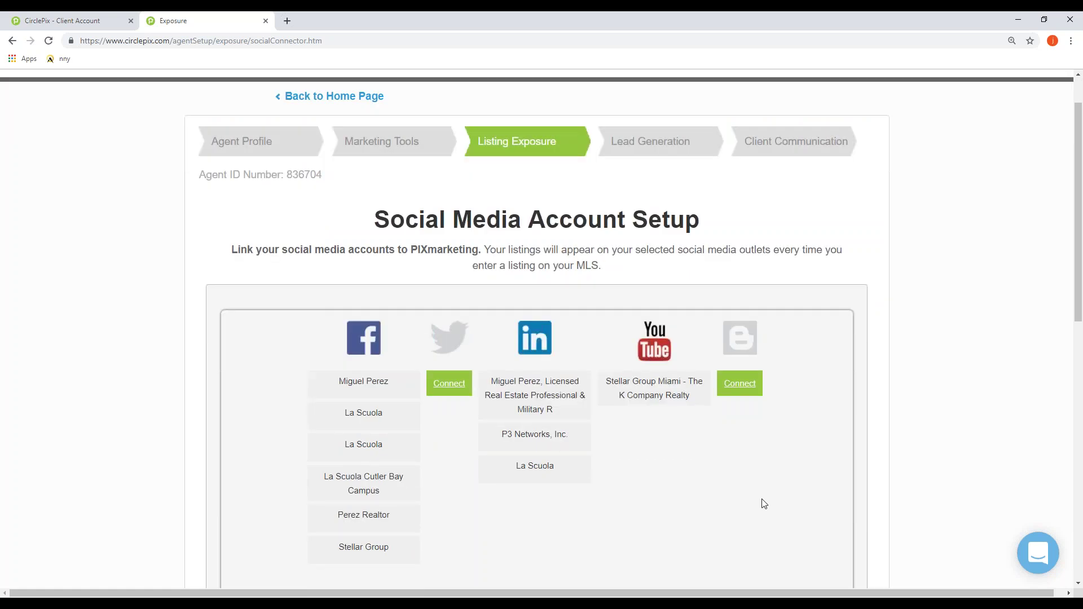
{"action": "scroll", "coordinate": [764, 504], "scroll_direction": "up", "scroll_amount": 1}
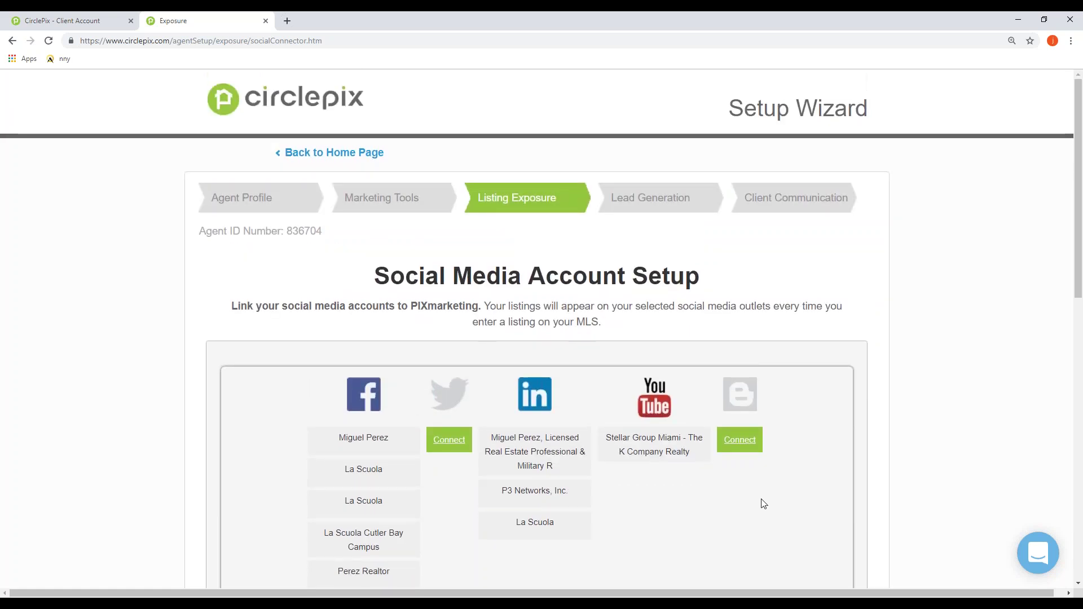
{"action": "scroll", "coordinate": [779, 437], "scroll_direction": "down", "scroll_amount": 1}
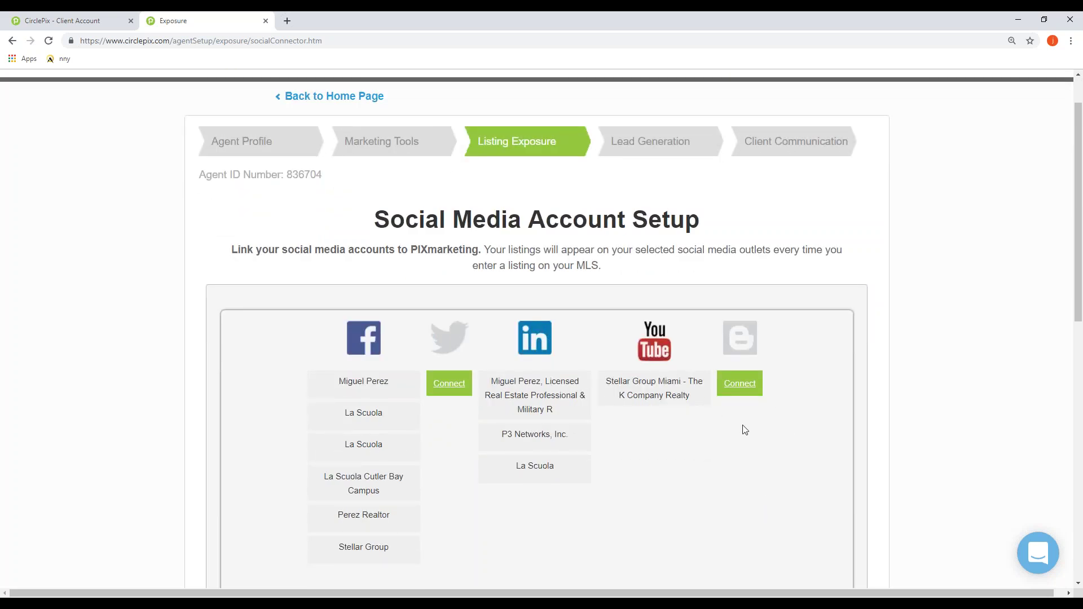
{"action": "scroll", "coordinate": [745, 429], "scroll_direction": "down", "scroll_amount": 1}
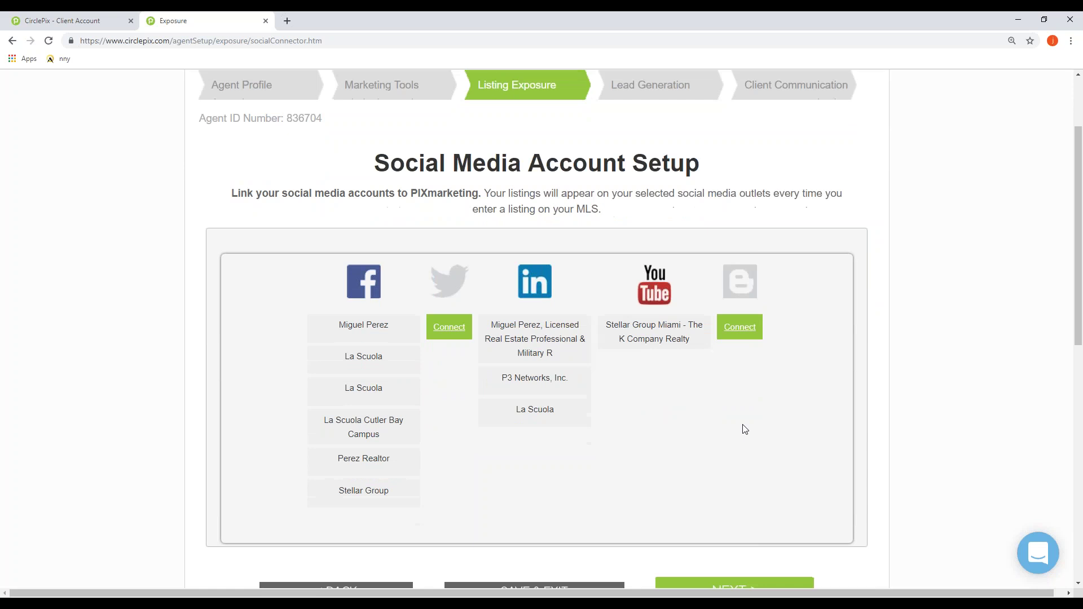
{"action": "scroll", "coordinate": [744, 430], "scroll_direction": "down", "scroll_amount": 1}
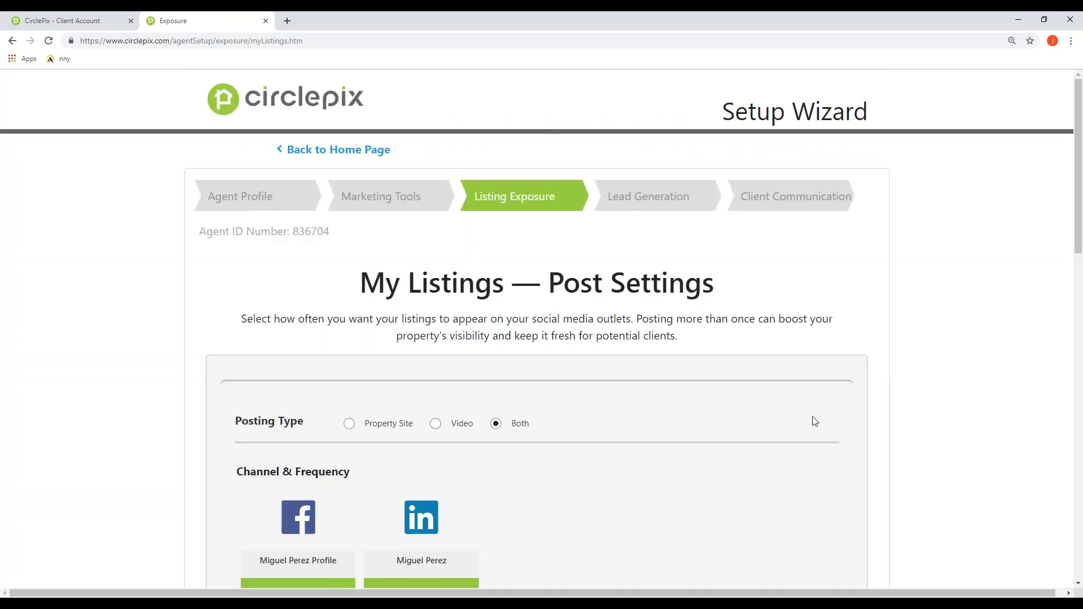
Step: Scroll through the Channel & Frequency panels confirming weekly listing posts on each linked page
{"action": "scroll", "coordinate": [814, 422], "scroll_direction": "down", "scroll_amount": 2}
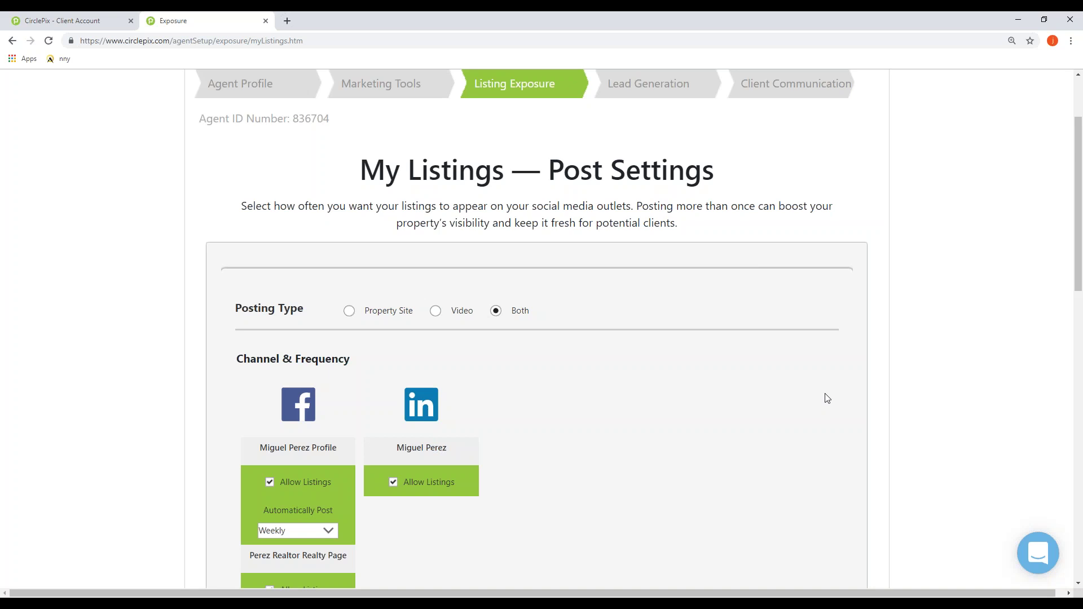
{"action": "scroll", "coordinate": [827, 399], "scroll_direction": "down", "scroll_amount": 2}
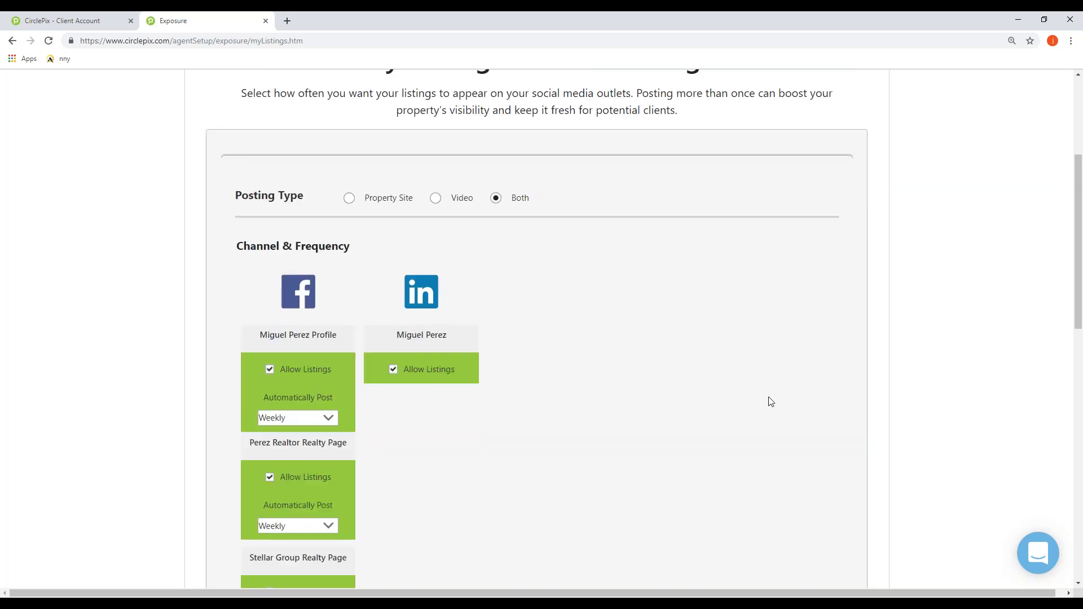
{"action": "scroll", "coordinate": [771, 402], "scroll_direction": "down", "scroll_amount": 5}
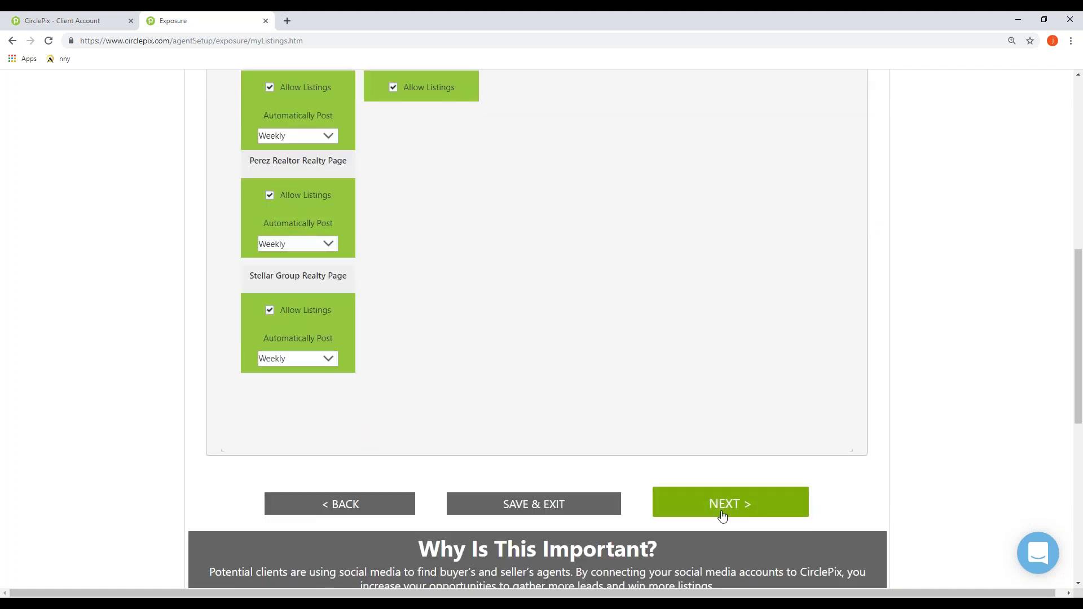
Step: Continue to 'Create a LeadBee pin' and select the digits in the Leadbee Pin field
{"action": "left_click", "coordinate": [723, 516]}
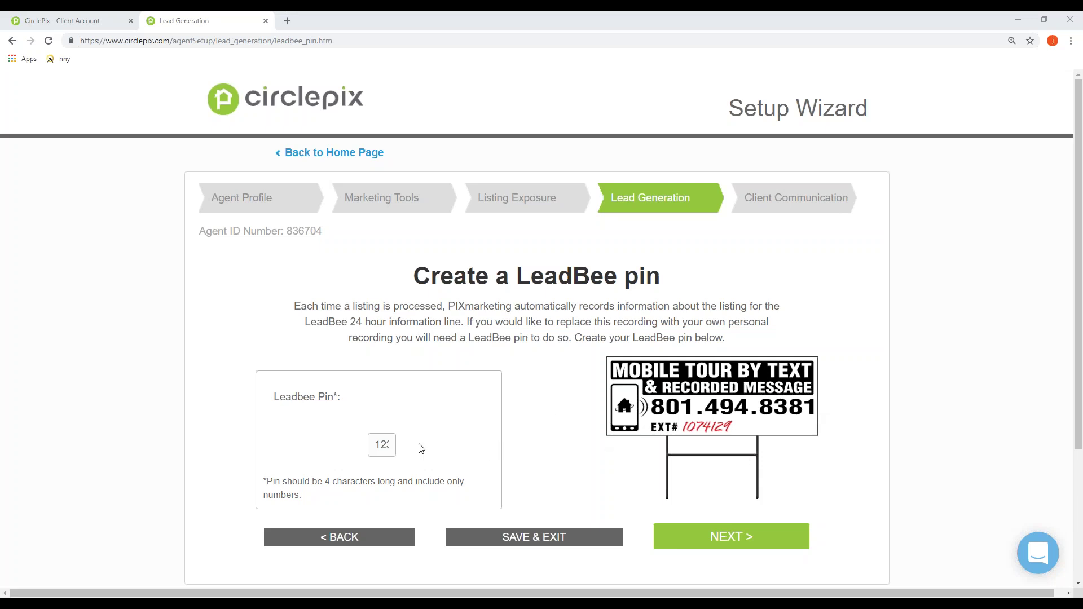
{"action": "left_click", "coordinate": [376, 448]}
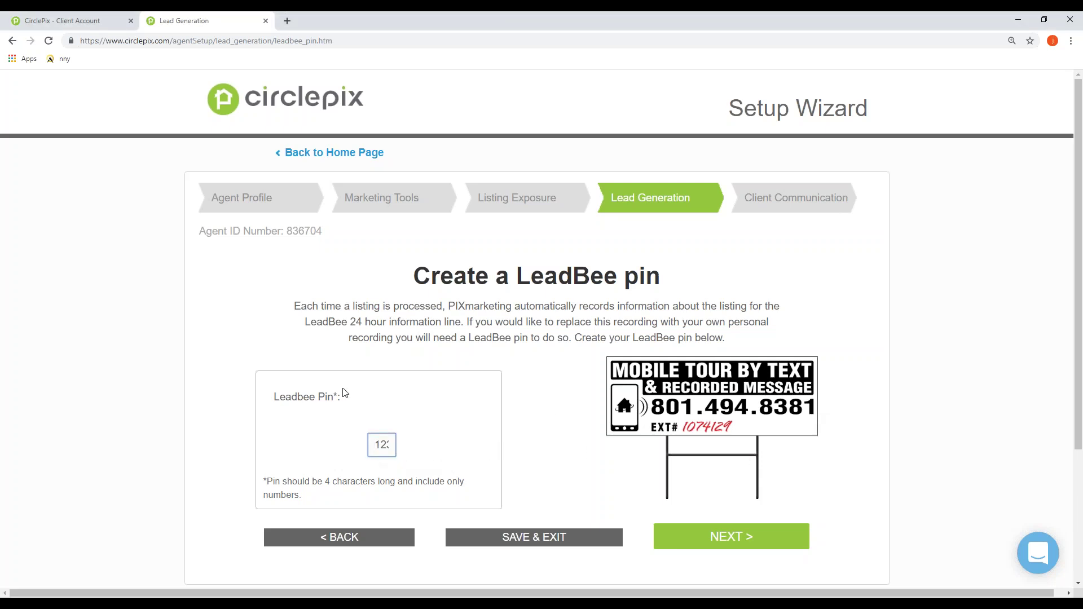
{"action": "double_click", "coordinate": [381, 448]}
{"action": "left_click", "coordinate": [412, 456]}
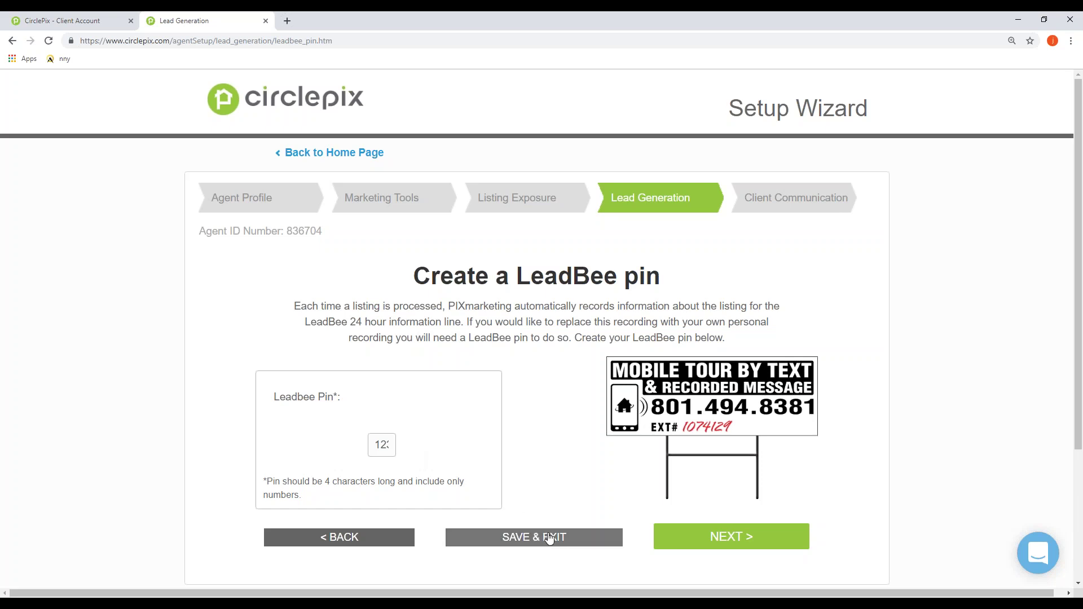
Step: Accept the entered LeadBee pin to reach the 'Set up your communication' page
{"action": "left_click", "coordinate": [741, 541]}
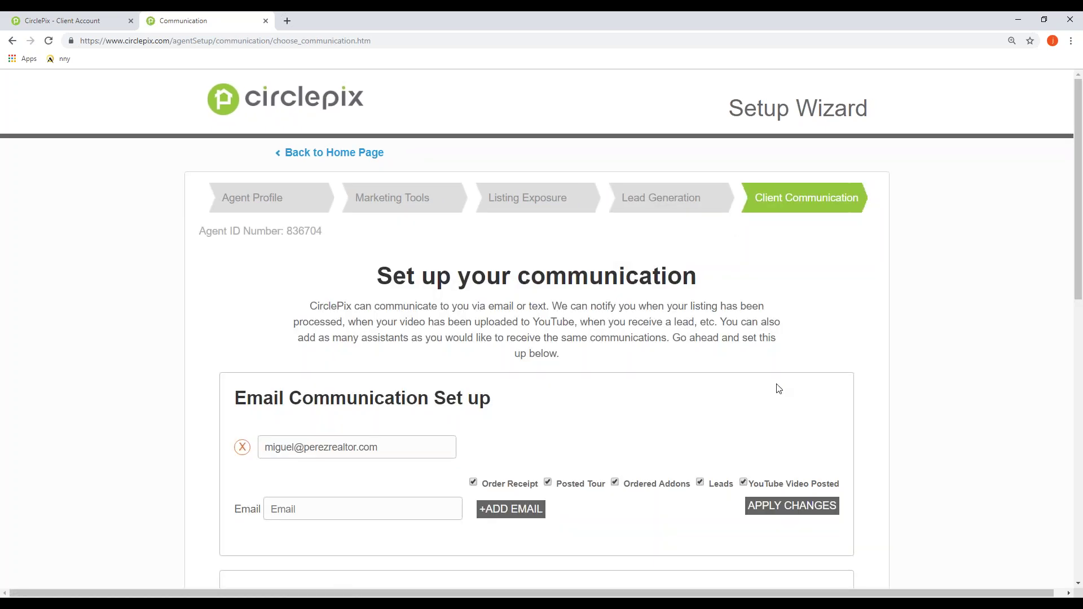
Step: Review the Email and SMS Phone Communication sections, then advance to weekly statistics
{"action": "scroll", "coordinate": [778, 373], "scroll_direction": "down", "scroll_amount": 3}
{"action": "scroll", "coordinate": [779, 364], "scroll_direction": "down", "scroll_amount": 2}
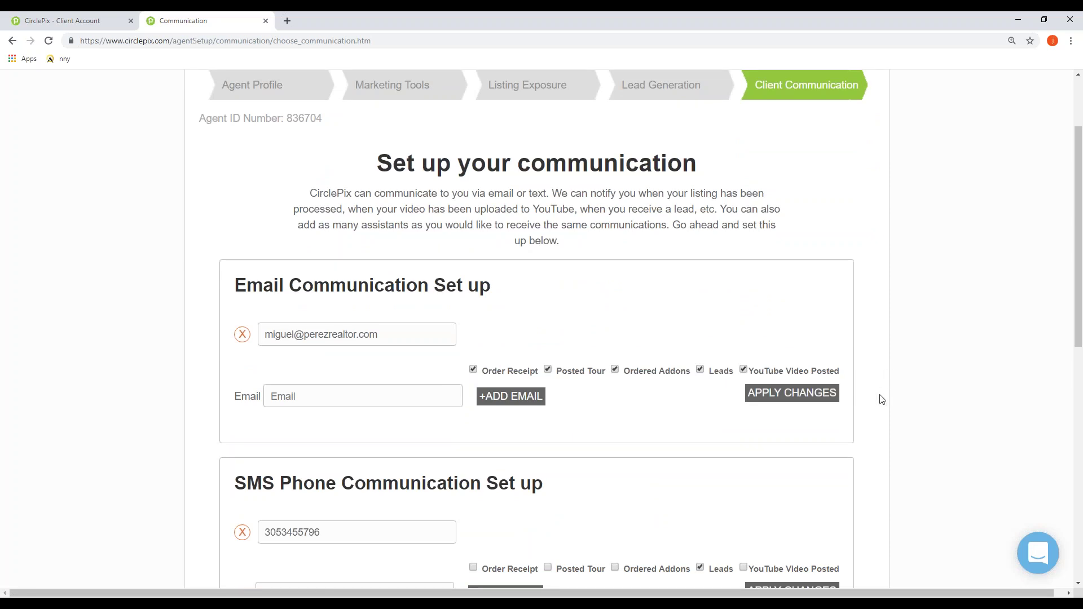
{"action": "scroll", "coordinate": [880, 399], "scroll_direction": "down", "scroll_amount": 2}
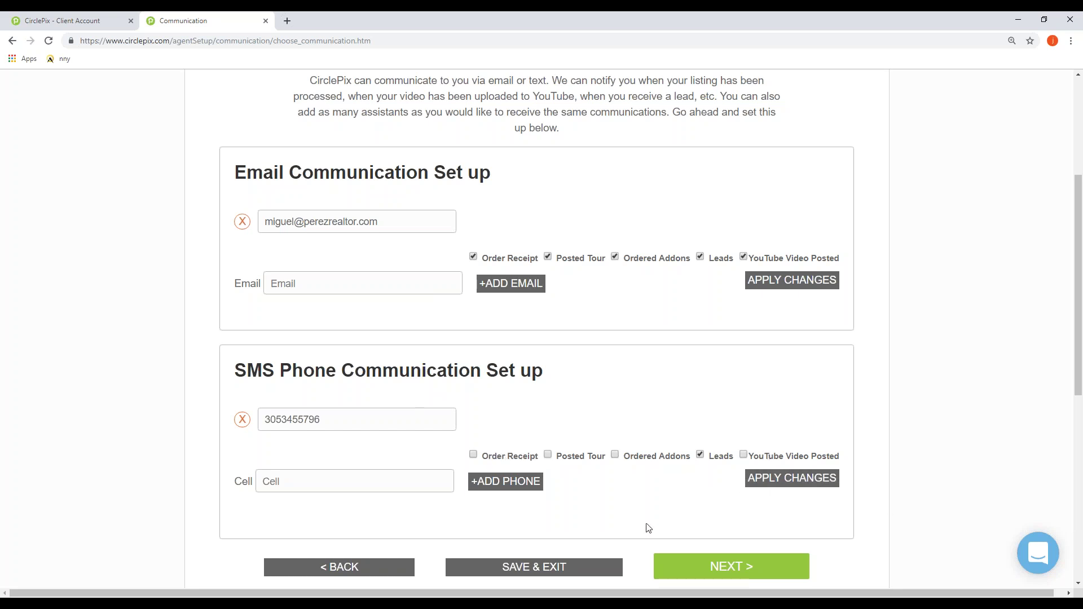
{"action": "scroll", "coordinate": [646, 528], "scroll_direction": "down", "scroll_amount": 1}
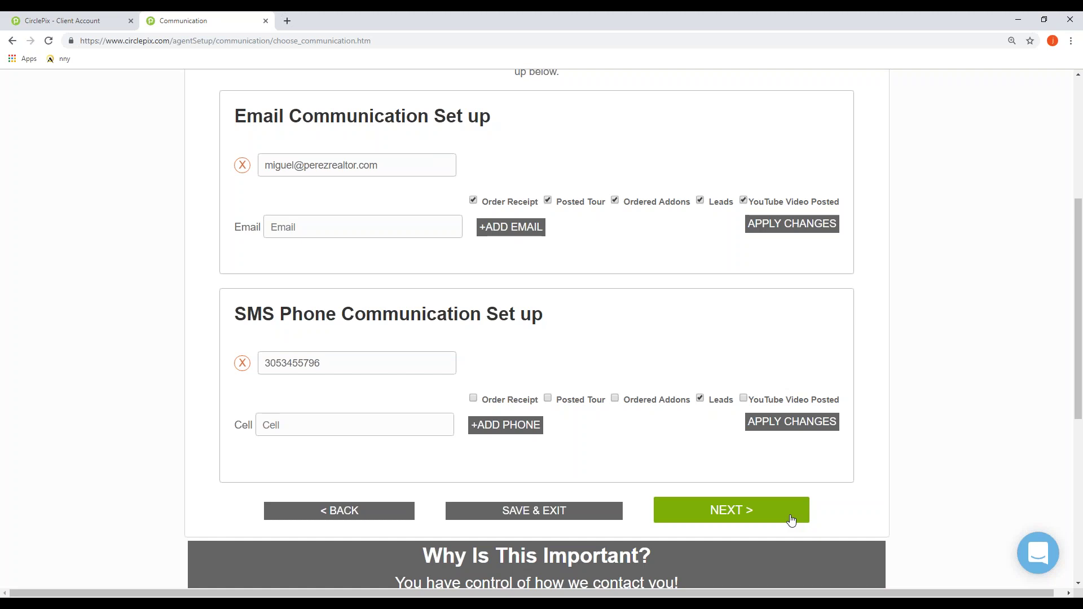
{"action": "left_click", "coordinate": [792, 519]}
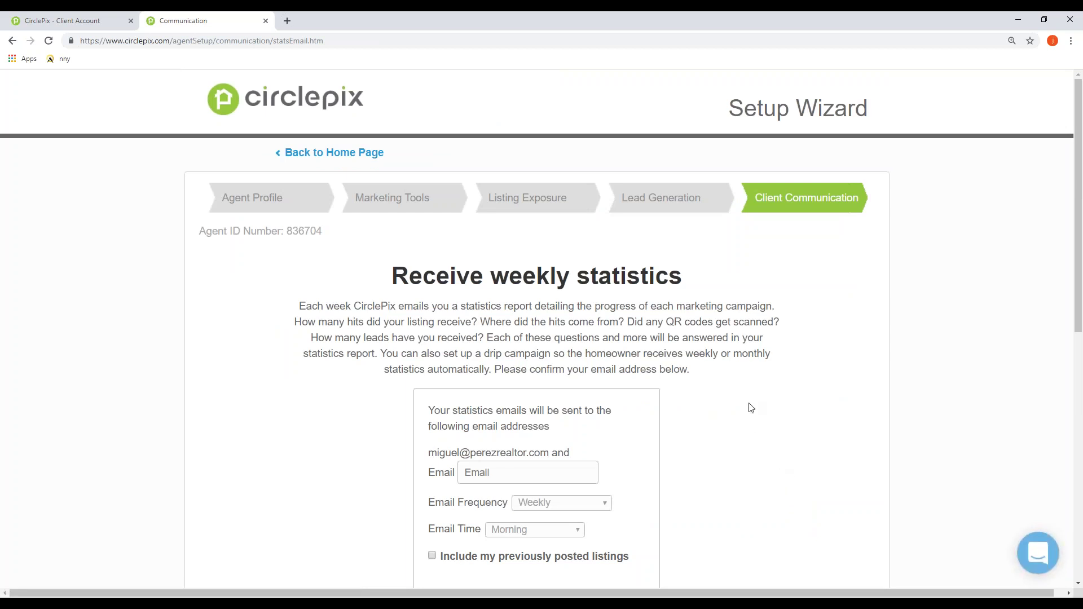
Step: Check the statistics email address and Weekly Morning schedule, then finish the wizard
{"action": "scroll", "coordinate": [746, 406], "scroll_direction": "down", "scroll_amount": 2}
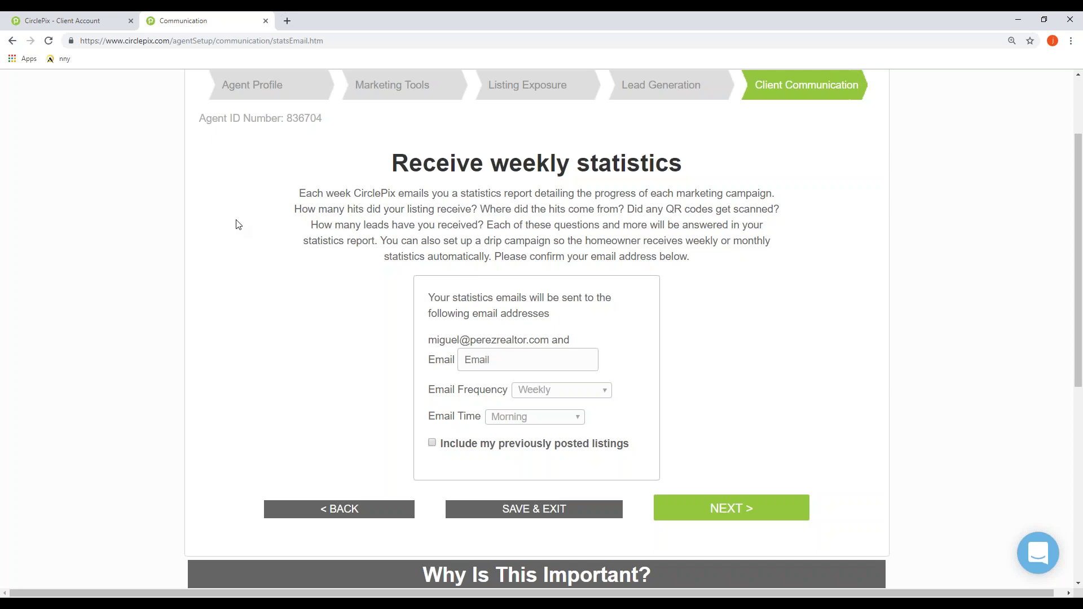
{"action": "left_click_drag", "start_coordinate": [427, 340], "coordinate": [548, 342]}
{"action": "left_click", "coordinate": [643, 347]}
{"action": "scroll", "coordinate": [761, 463], "scroll_direction": "down", "scroll_amount": 1}
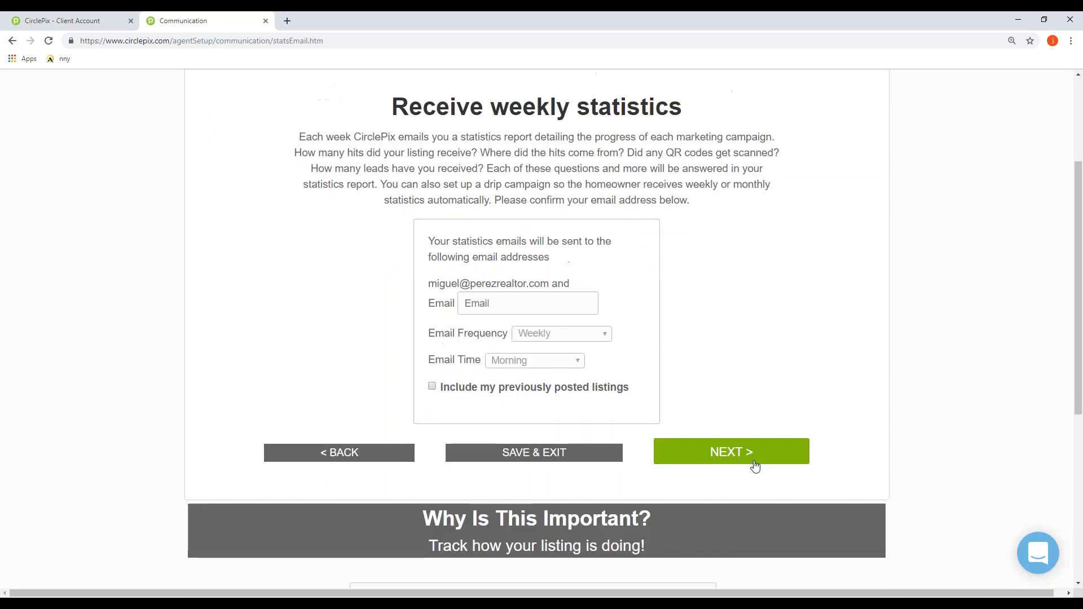
{"action": "left_click", "coordinate": [754, 466]}
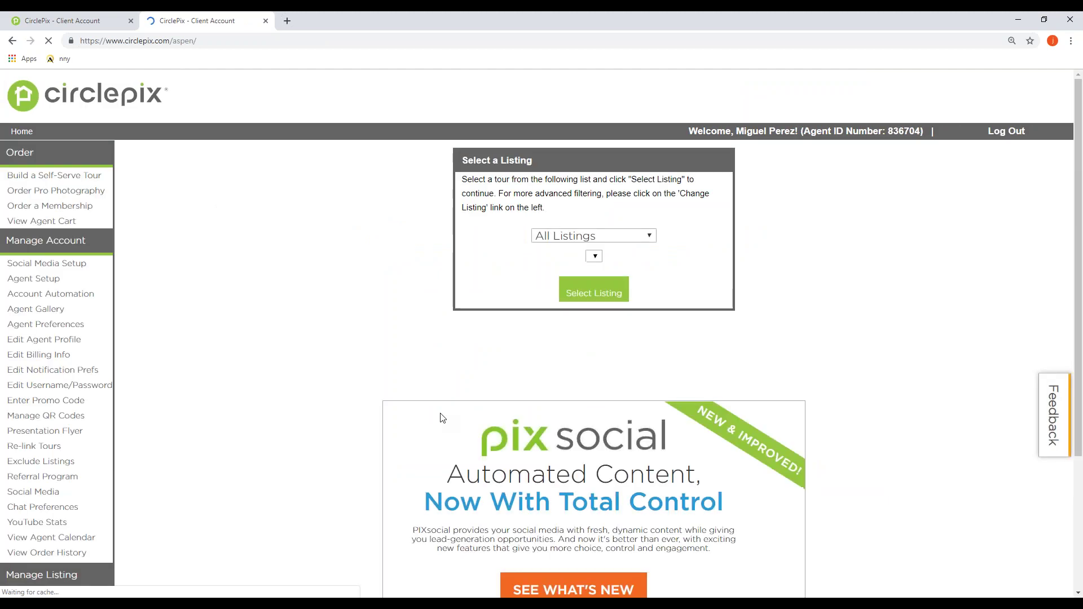
Step: Open Presentation Flyer under Manage Account to view the Basic and Deluxe templates
{"action": "scroll", "coordinate": [313, 333], "scroll_direction": "down", "scroll_amount": 2}
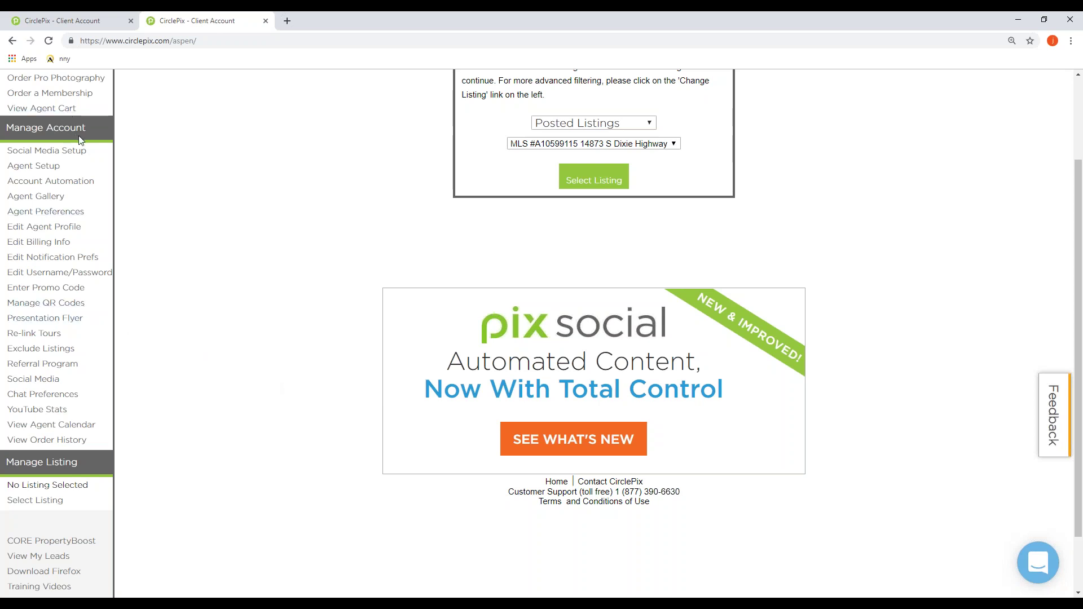
{"action": "scroll", "coordinate": [90, 135], "scroll_direction": "up", "scroll_amount": 1}
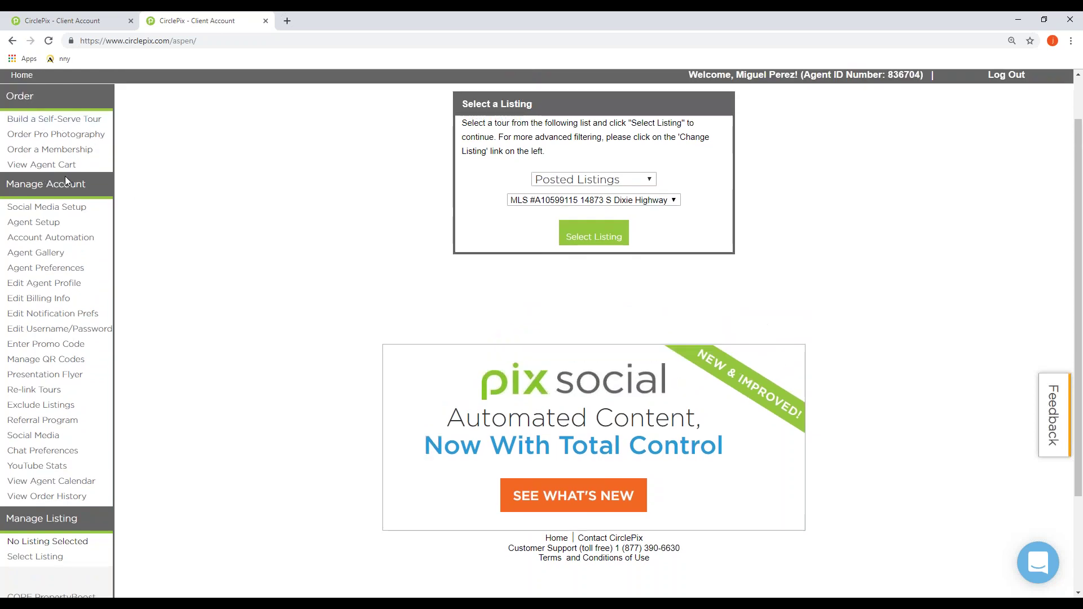
{"action": "left_click_drag", "start_coordinate": [85, 376], "coordinate": [7, 376]}
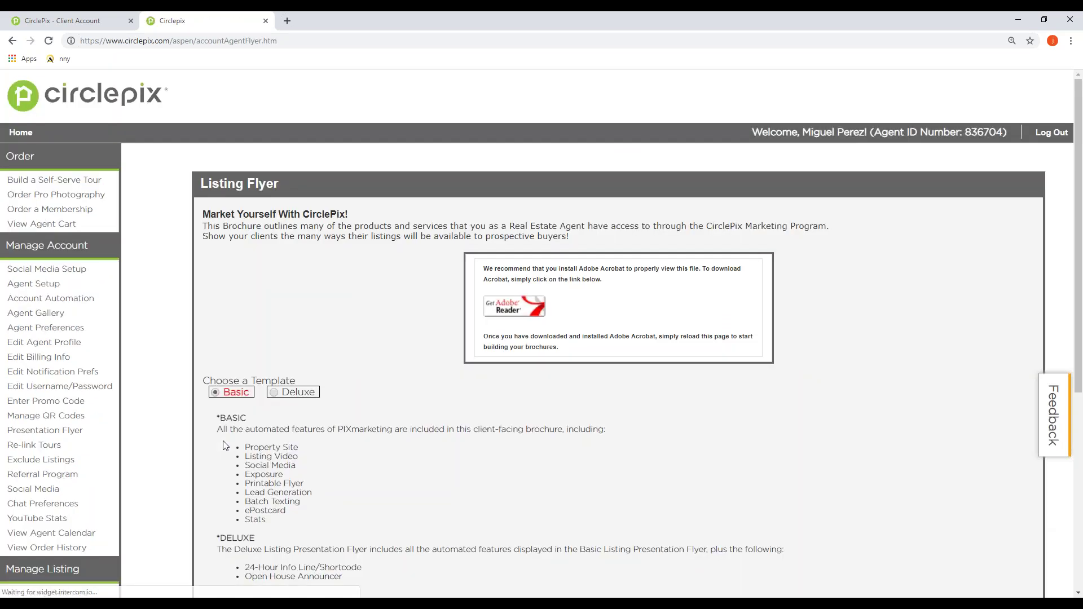
Step: Choose the Deluxe flyer template, try the Green theme, then settle on Gold and Black
{"action": "scroll", "coordinate": [311, 403], "scroll_direction": "down", "scroll_amount": 1}
{"action": "left_click", "coordinate": [294, 336]}
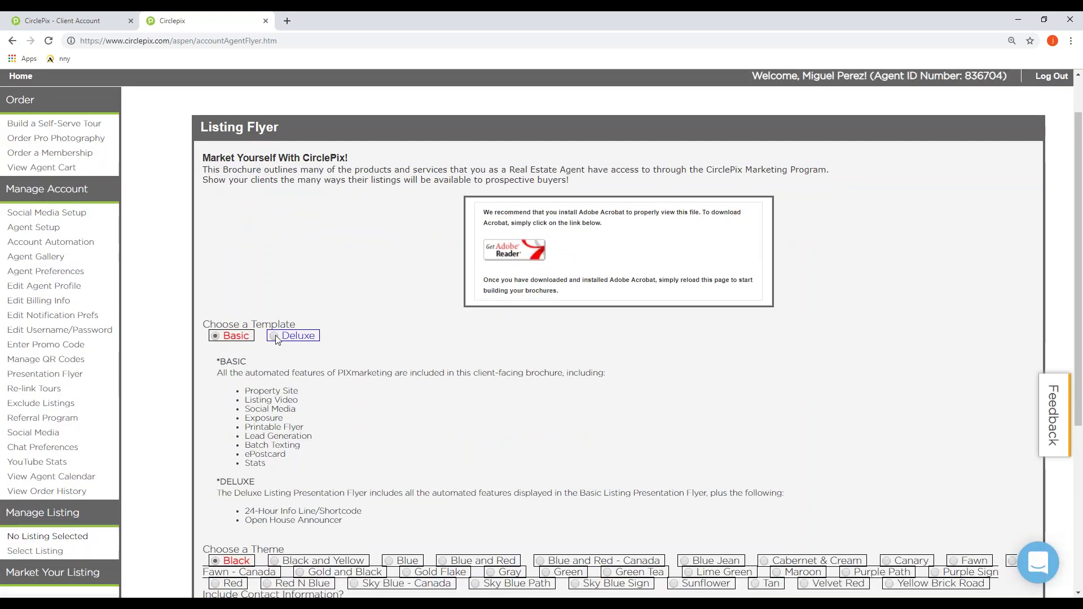
{"action": "scroll", "coordinate": [426, 432], "scroll_direction": "down", "scroll_amount": 1}
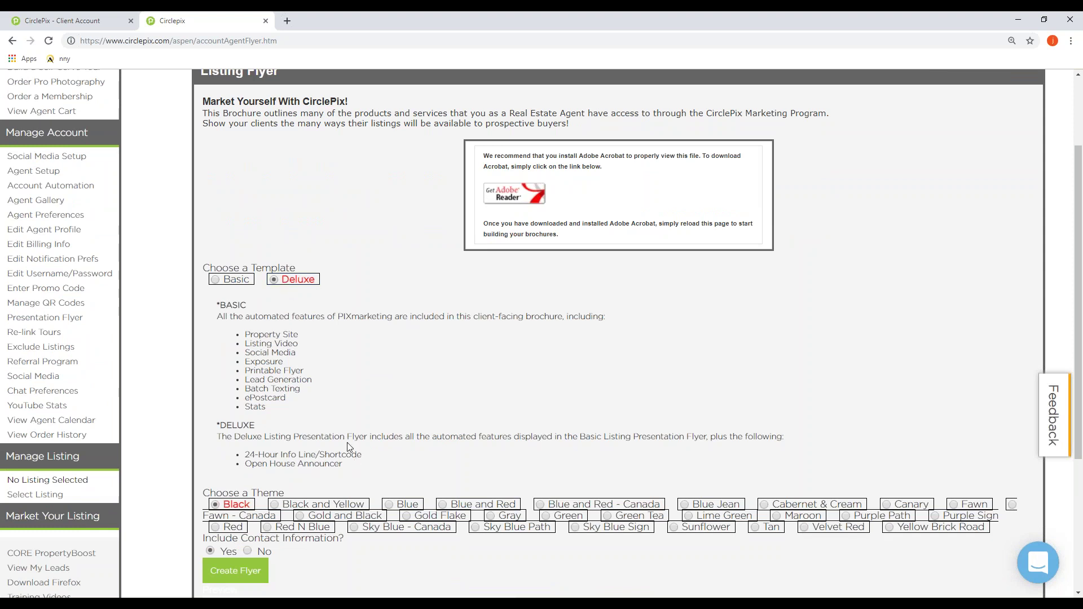
{"action": "scroll", "coordinate": [392, 396], "scroll_direction": "down", "scroll_amount": 1}
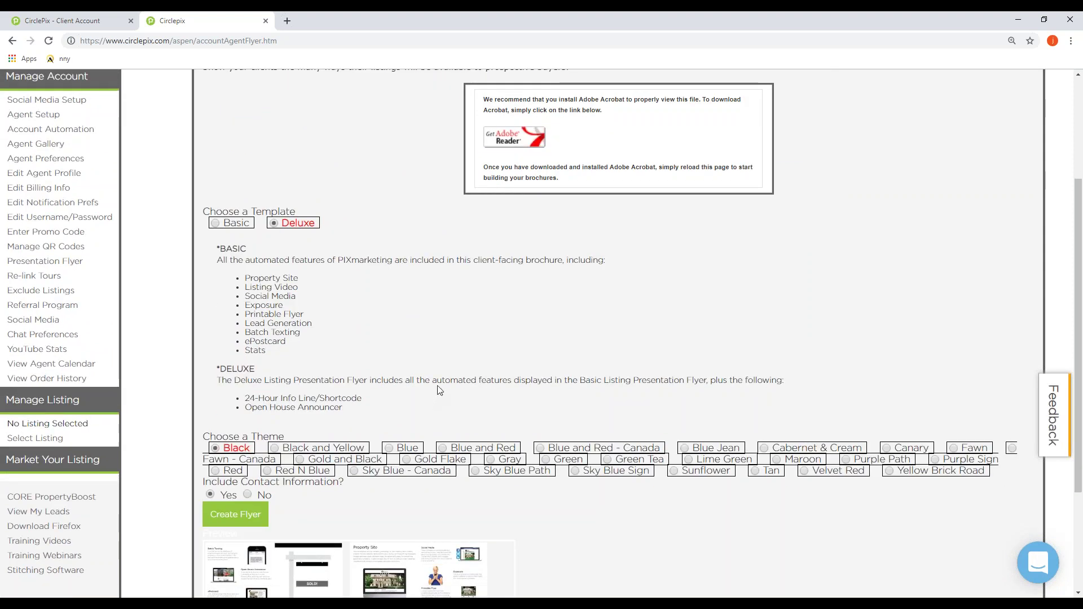
{"action": "scroll", "coordinate": [440, 391], "scroll_direction": "down", "scroll_amount": 1}
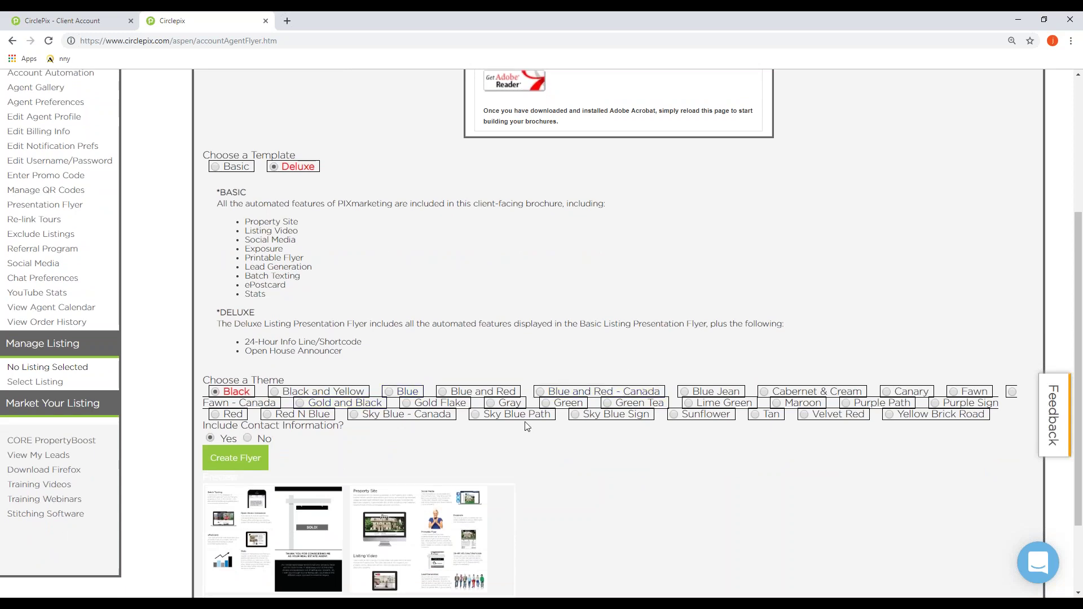
{"action": "scroll", "coordinate": [595, 433], "scroll_direction": "down", "scroll_amount": 1}
{"action": "left_click", "coordinate": [547, 346]}
{"action": "left_click", "coordinate": [301, 347]}
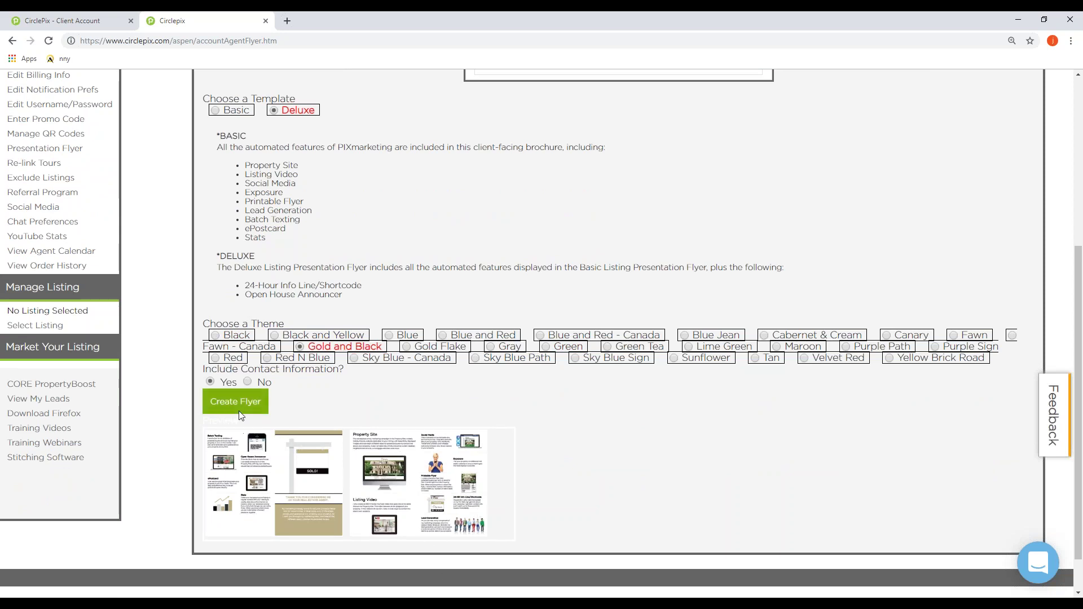
{"action": "scroll", "coordinate": [434, 536], "scroll_direction": "up", "scroll_amount": 4}
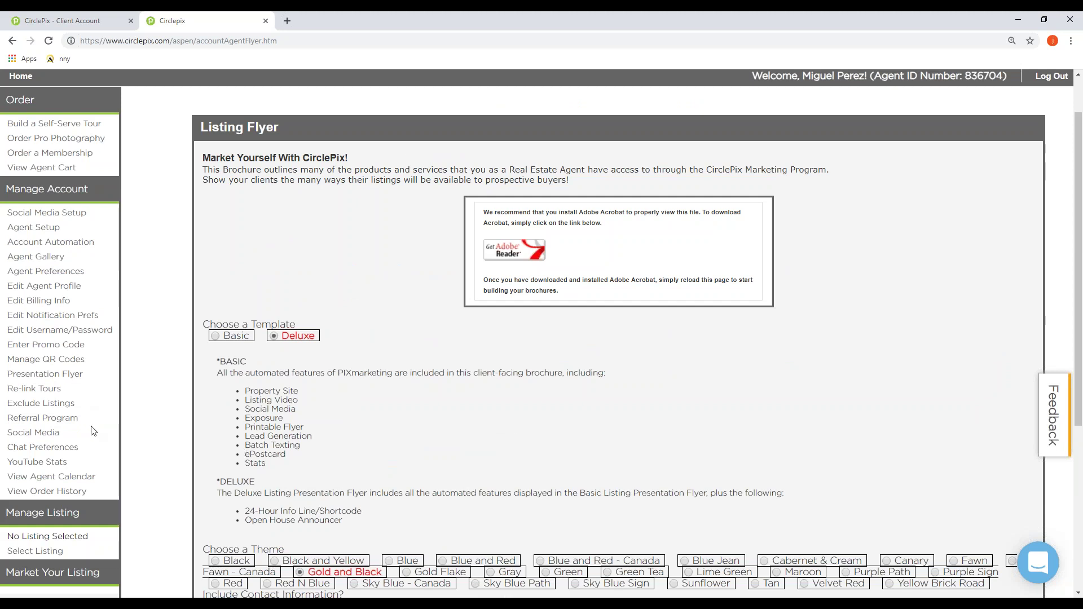
{"action": "left_click_drag", "start_coordinate": [67, 432], "coordinate": [6, 433]}
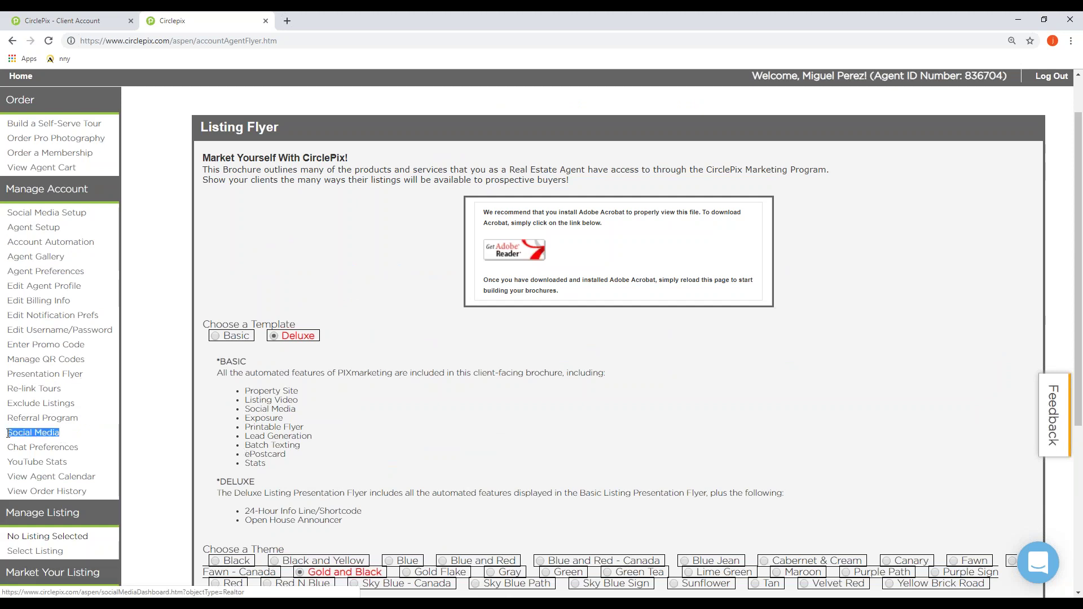
Step: Open Social Media and scroll past stats, Facebook/LinkedIn/YouTube connections and tool box to the February calendar
{"action": "left_click", "coordinate": [37, 432]}
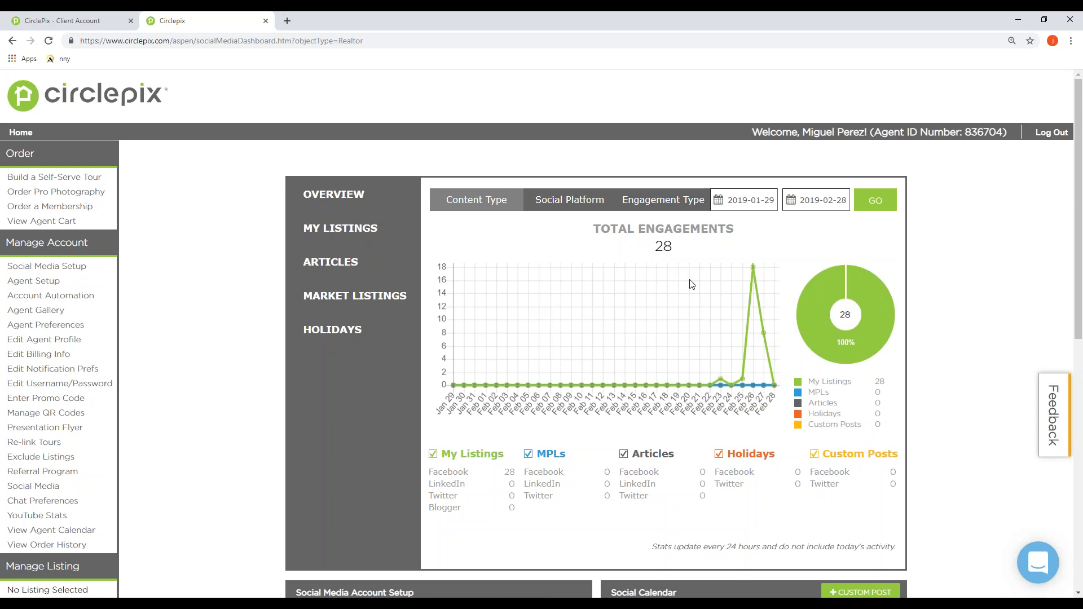
{"action": "scroll", "coordinate": [693, 320], "scroll_direction": "down", "scroll_amount": 1}
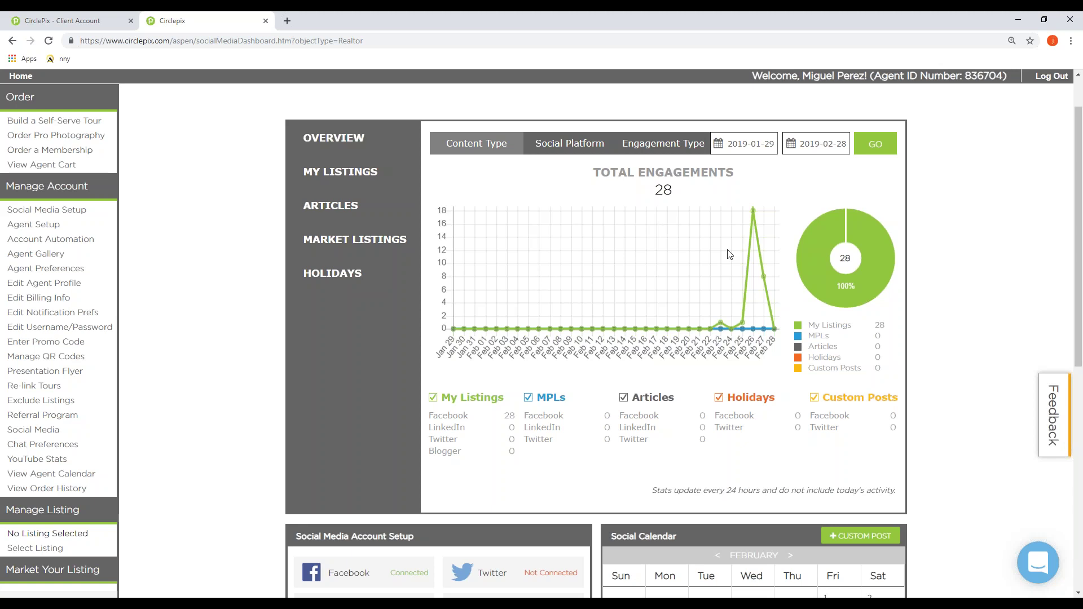
{"action": "scroll", "coordinate": [728, 254], "scroll_direction": "down", "scroll_amount": 5}
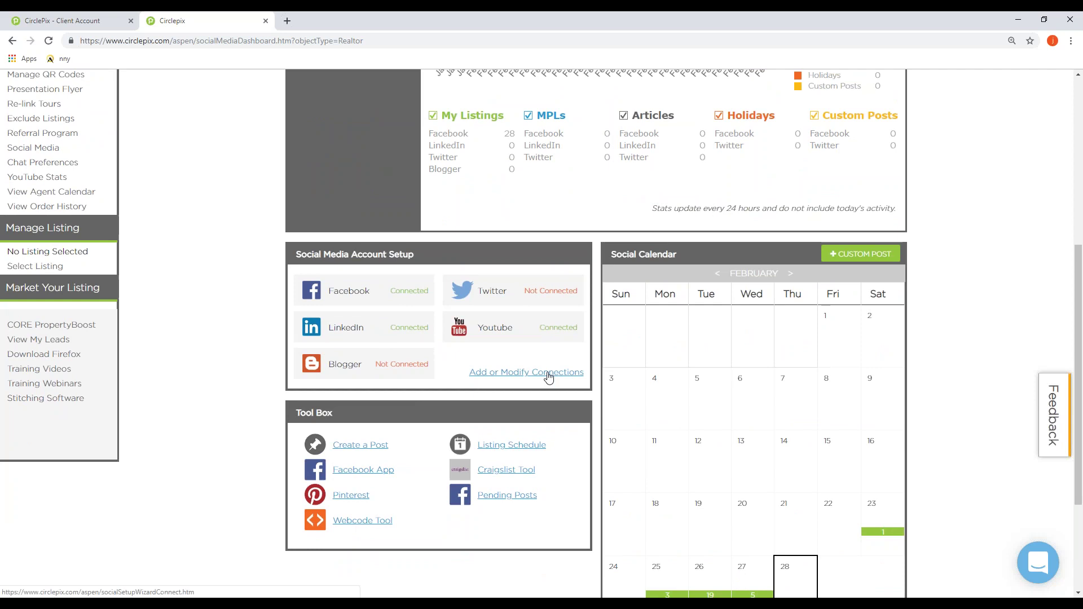
{"action": "scroll", "coordinate": [553, 373], "scroll_direction": "down", "scroll_amount": 1}
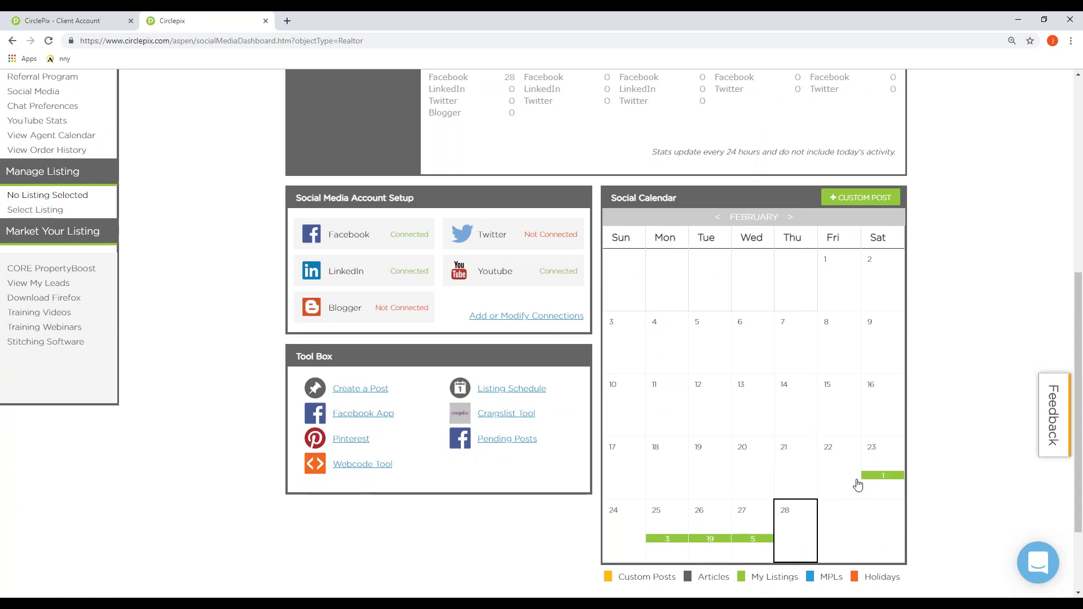
Step: Advance the calendar to March, review and close the March 1 postings, then start a custom post
{"action": "left_click", "coordinate": [792, 220]}
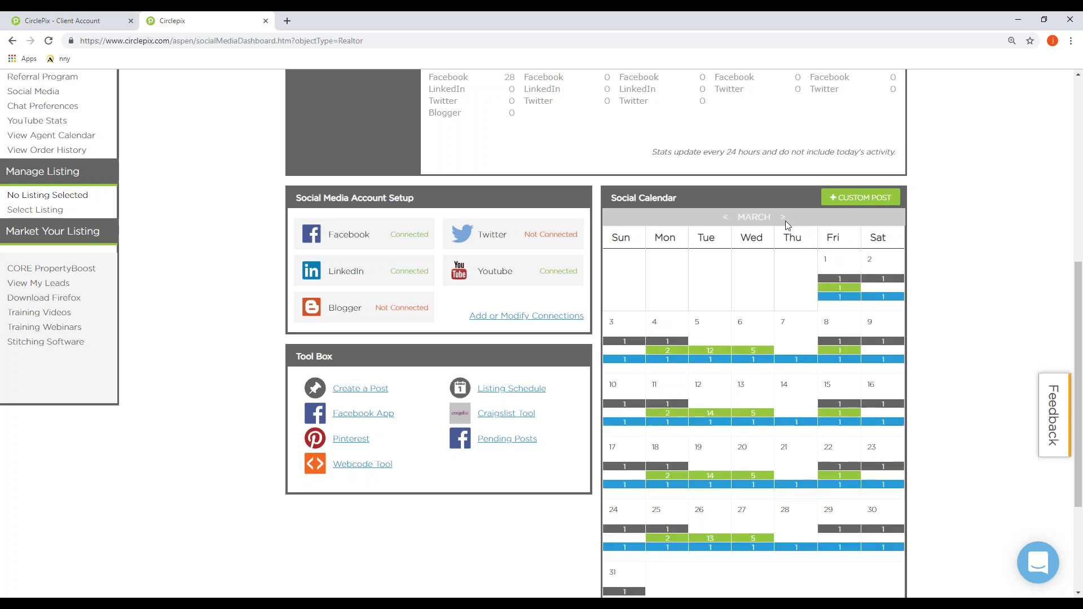
{"action": "left_click", "coordinate": [836, 284]}
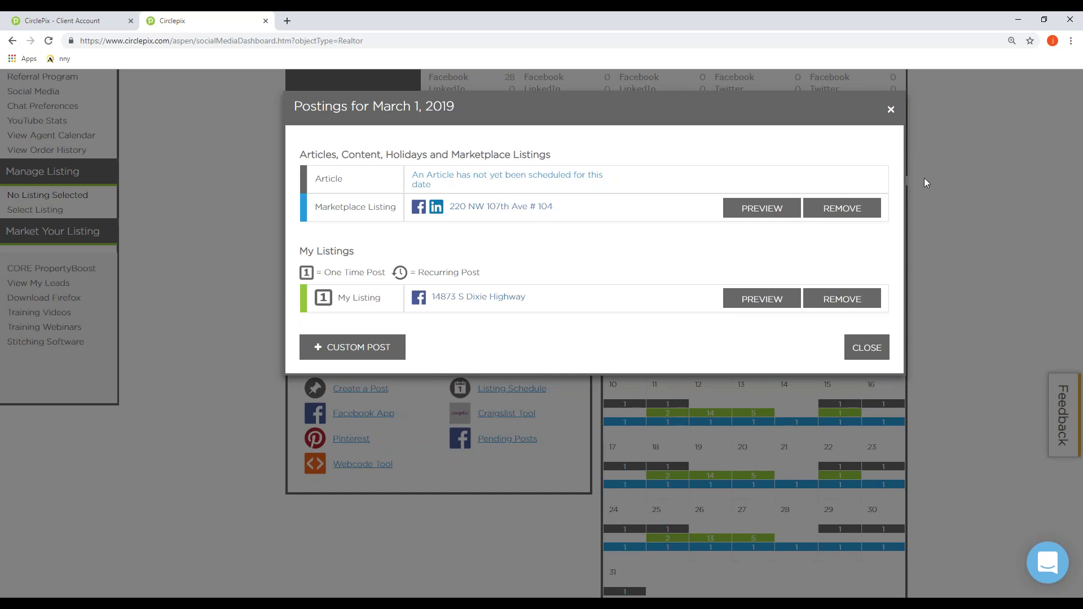
{"action": "left_click", "coordinate": [890, 110]}
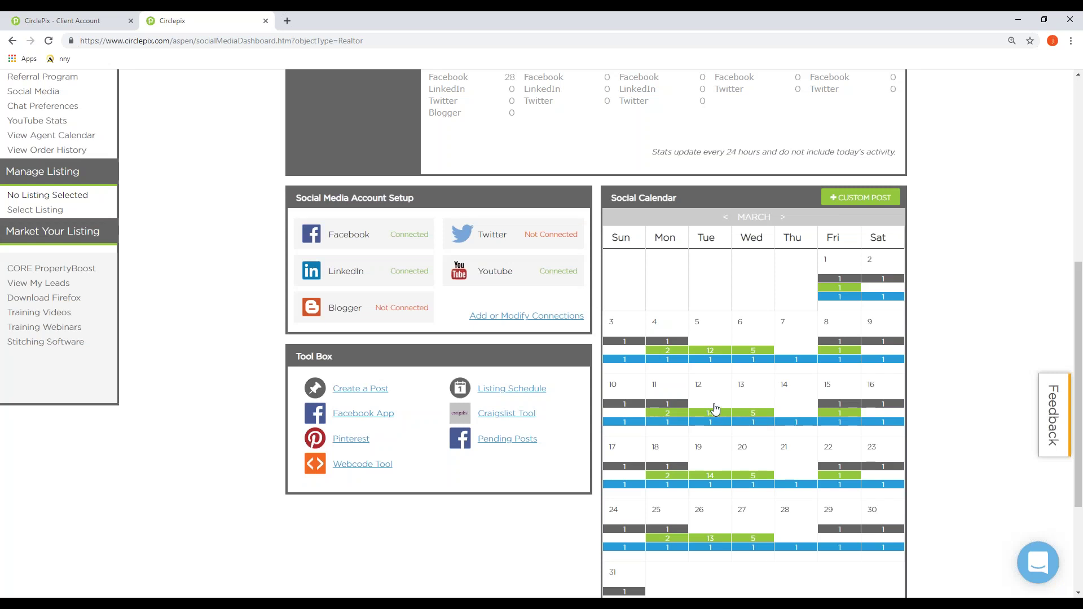
{"action": "left_click", "coordinate": [856, 202]}
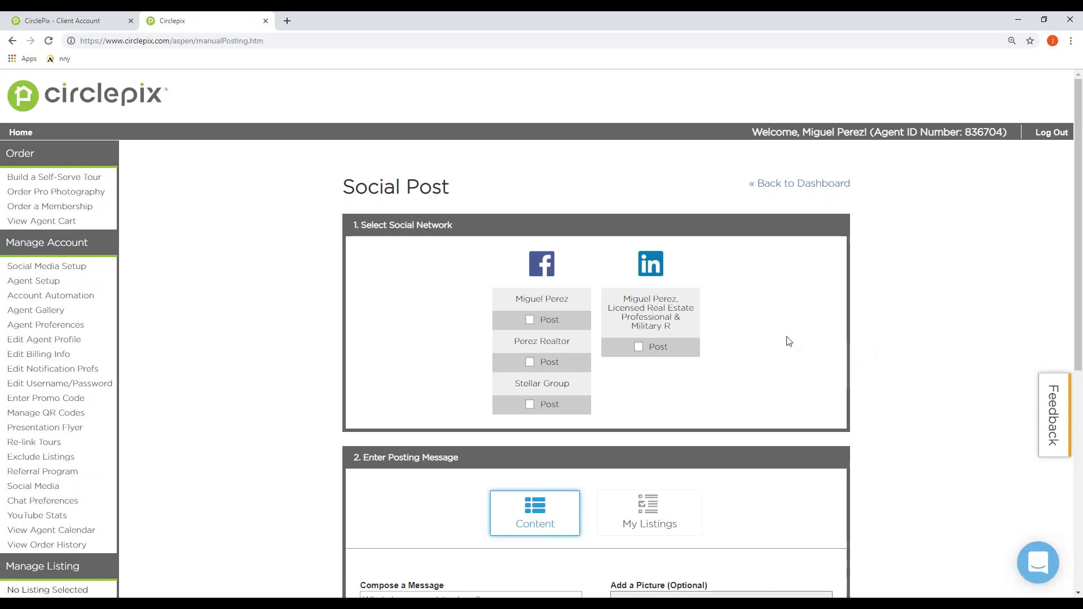
Step: Scroll the Social Post form down to Schedule and back up, then go back to the dashboard
{"action": "scroll", "coordinate": [733, 323], "scroll_direction": "down", "scroll_amount": 2}
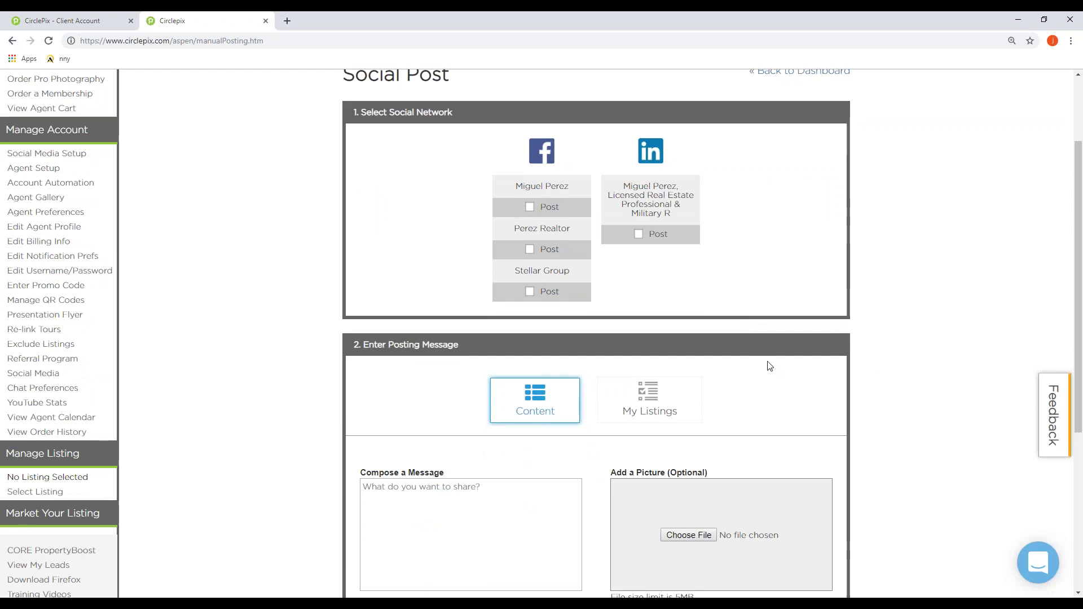
{"action": "scroll", "coordinate": [770, 366], "scroll_direction": "down", "scroll_amount": 1}
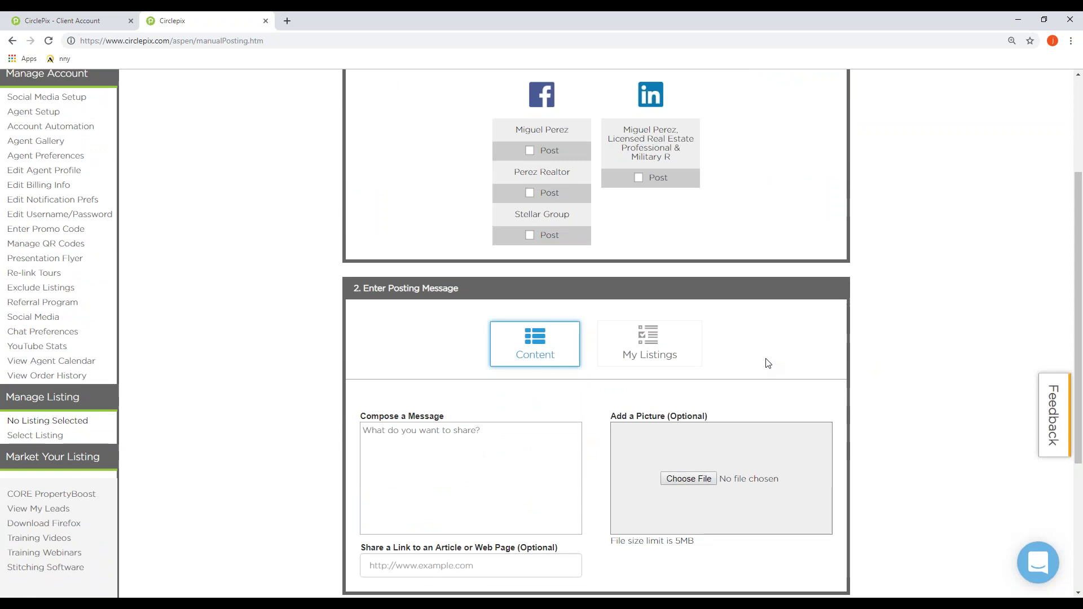
{"action": "scroll", "coordinate": [768, 363], "scroll_direction": "down", "scroll_amount": 3}
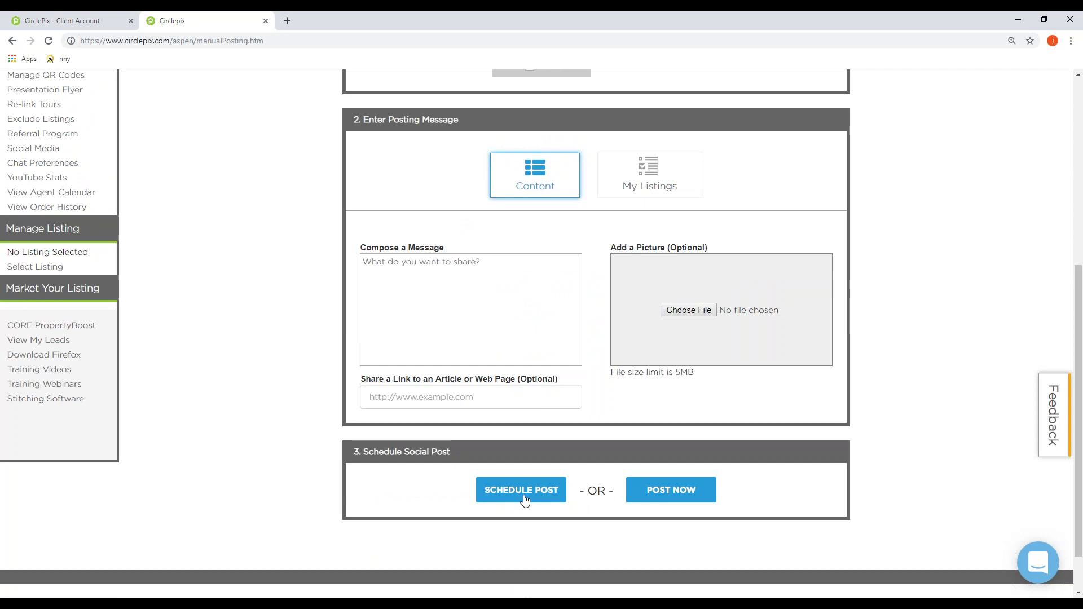
{"action": "scroll", "coordinate": [589, 487], "scroll_direction": "up", "scroll_amount": 4}
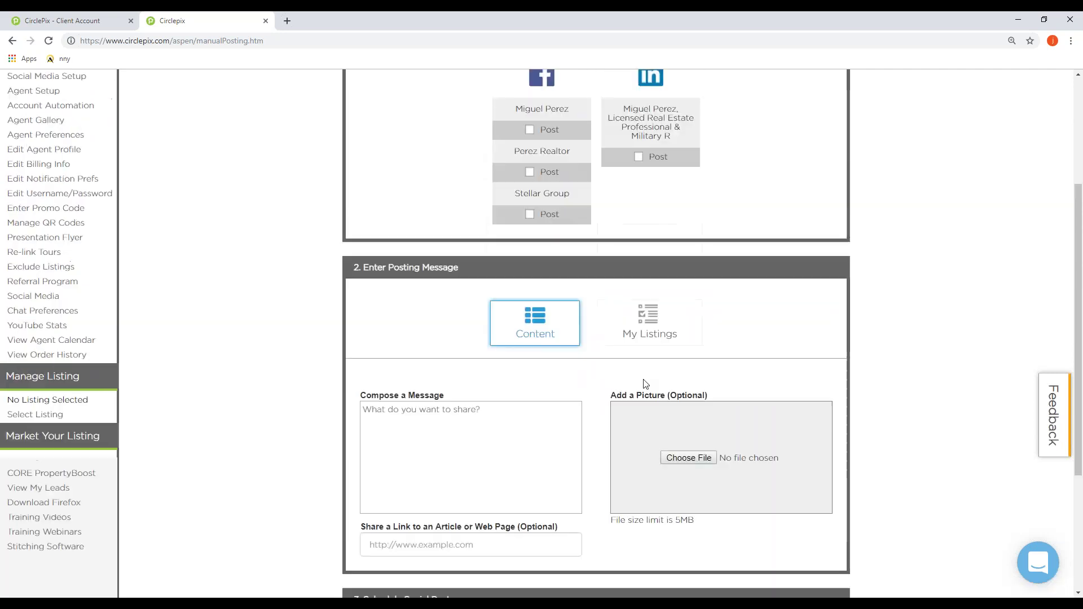
{"action": "scroll", "coordinate": [647, 399], "scroll_direction": "up", "scroll_amount": 2}
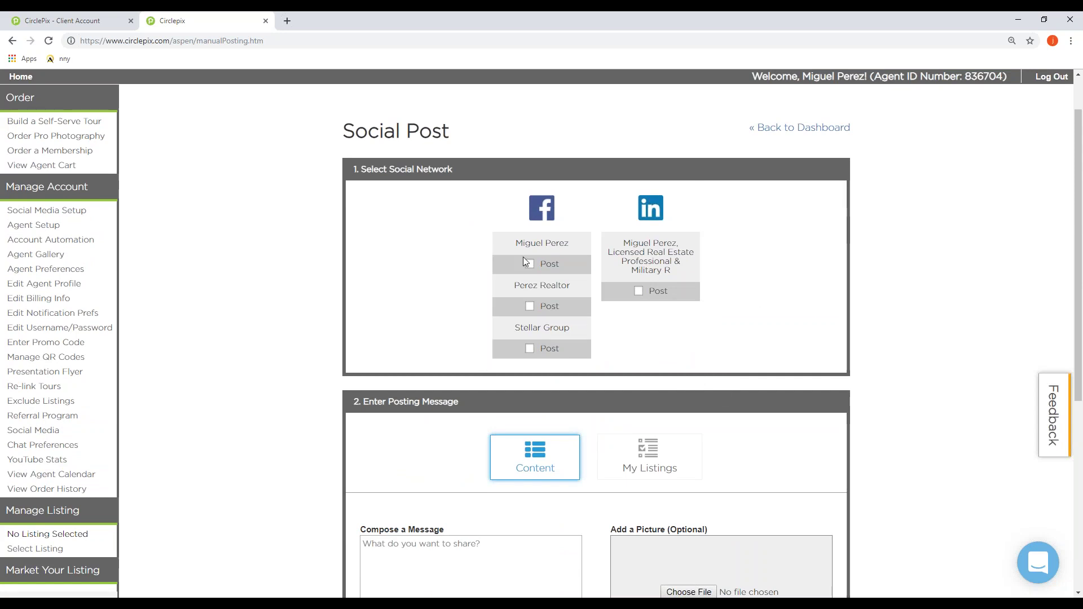
{"action": "left_click", "coordinate": [802, 134]}
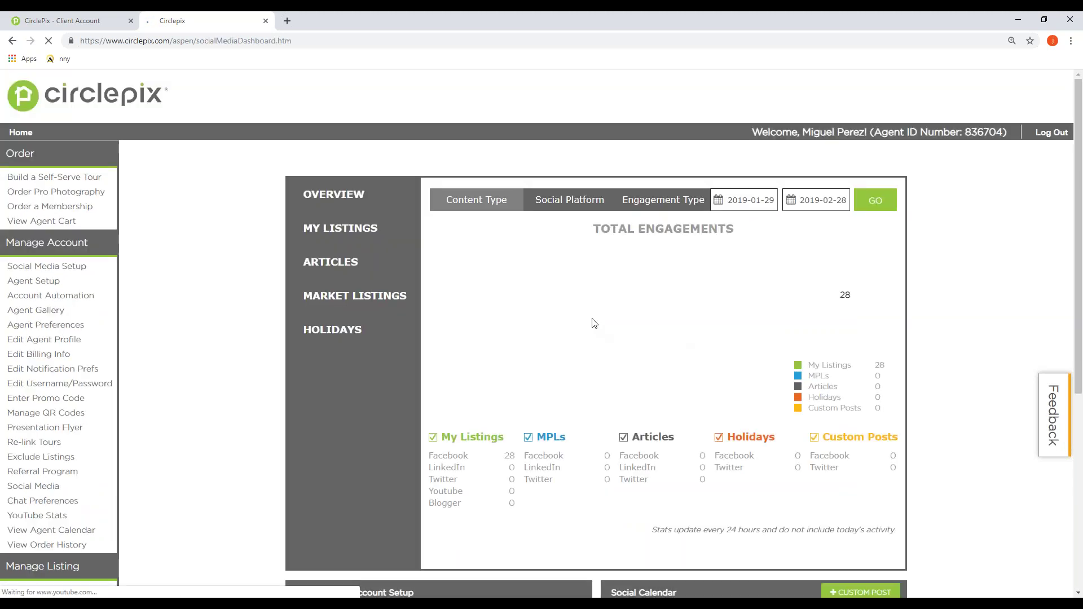
{"action": "scroll", "coordinate": [700, 435], "scroll_direction": "down", "scroll_amount": 1}
{"action": "scroll", "coordinate": [700, 435], "scroll_direction": "down", "scroll_amount": 2}
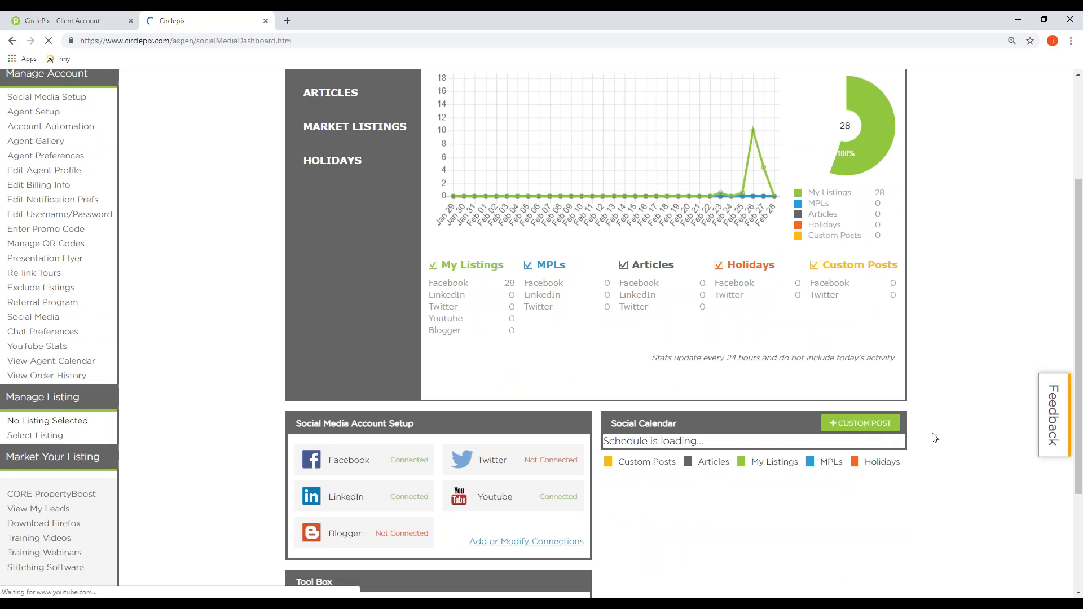
{"action": "scroll", "coordinate": [902, 434], "scroll_direction": "down", "scroll_amount": 1}
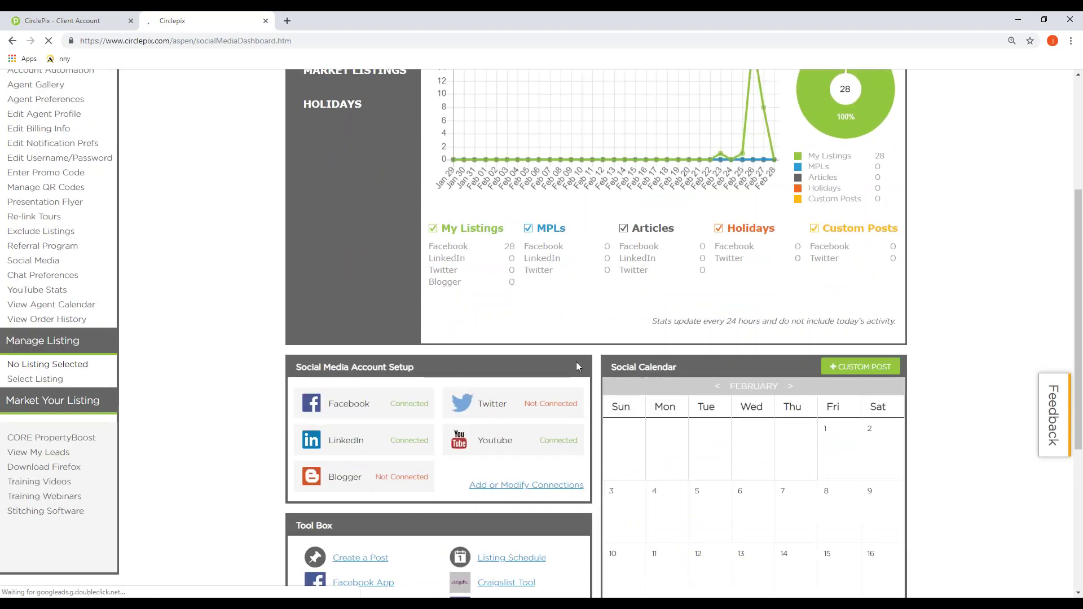
{"action": "scroll", "coordinate": [851, 427], "scroll_direction": "down", "scroll_amount": 1}
{"action": "scroll", "coordinate": [852, 427], "scroll_direction": "down", "scroll_amount": 3}
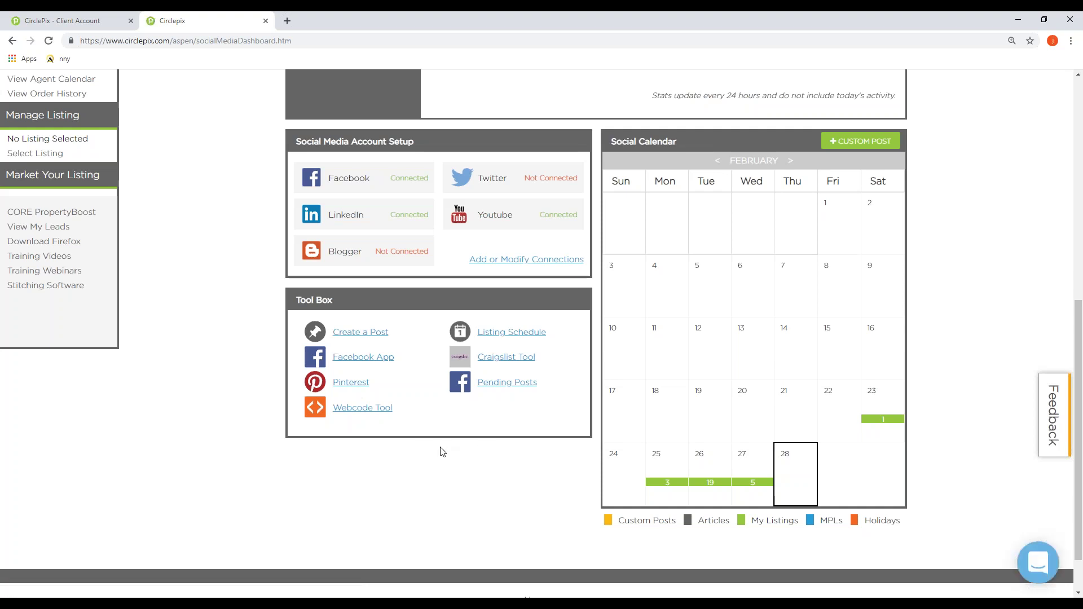
{"action": "left_click_drag", "start_coordinate": [381, 386], "coordinate": [334, 384]}
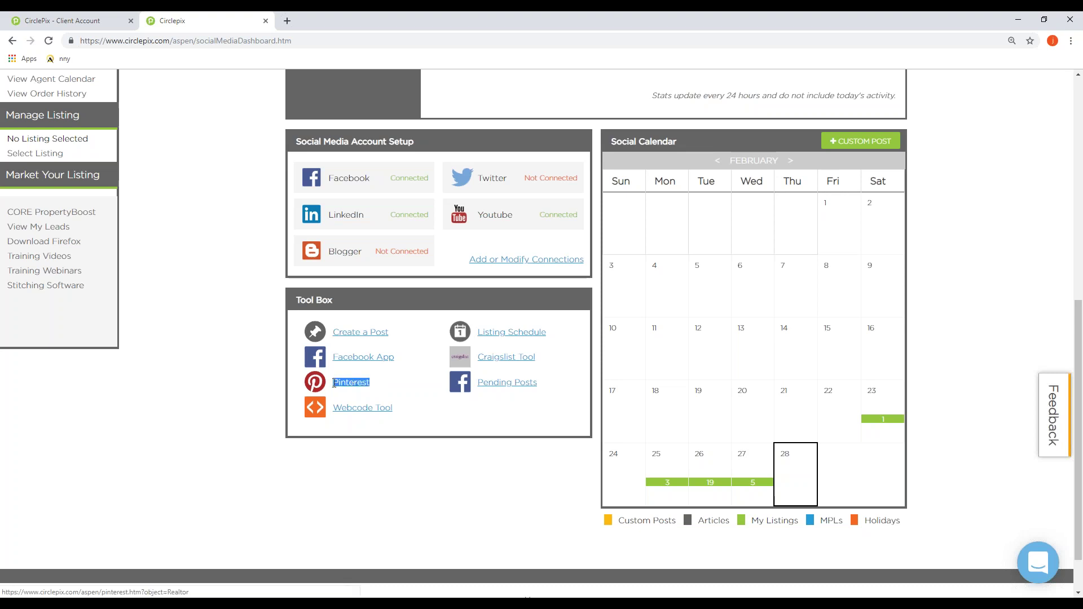
{"action": "left_click", "coordinate": [340, 389]}
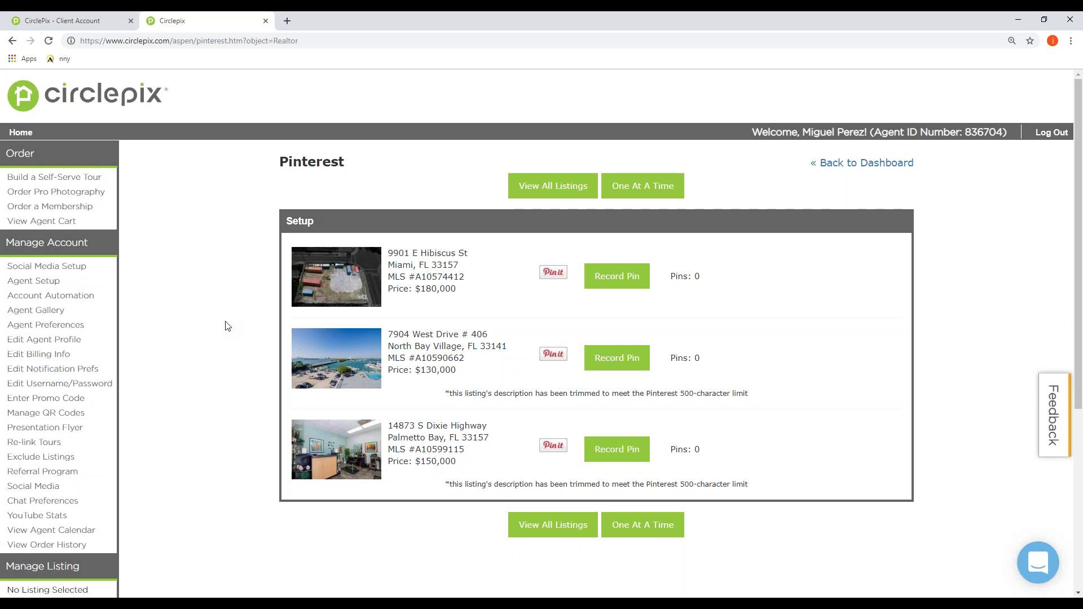
{"action": "left_click", "coordinate": [836, 164]}
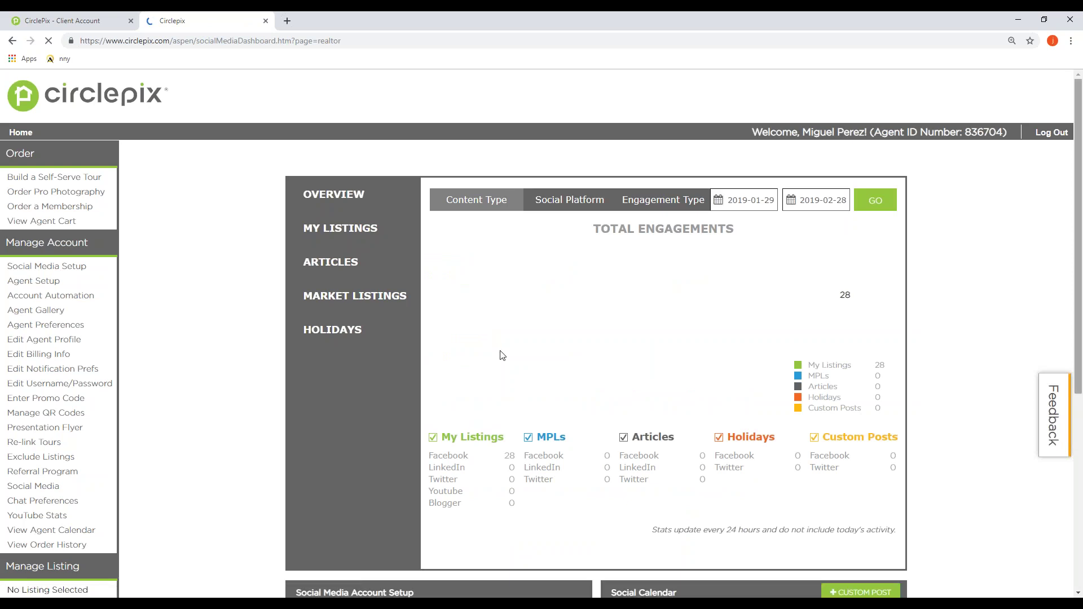
Step: Highlight the Pending Posts tool and agent profile links, then open Chat Preferences under Manage Account
{"action": "scroll", "coordinate": [500, 356], "scroll_direction": "down", "scroll_amount": 4}
{"action": "scroll", "coordinate": [501, 360], "scroll_direction": "down", "scroll_amount": 3}
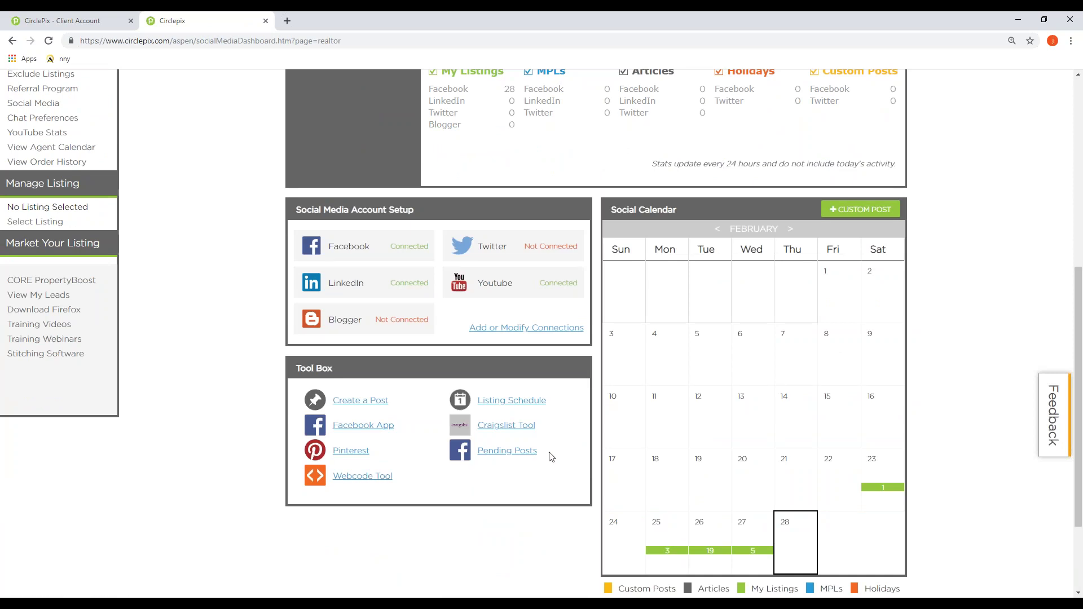
{"action": "left_click_drag", "start_coordinate": [539, 454], "coordinate": [479, 452]}
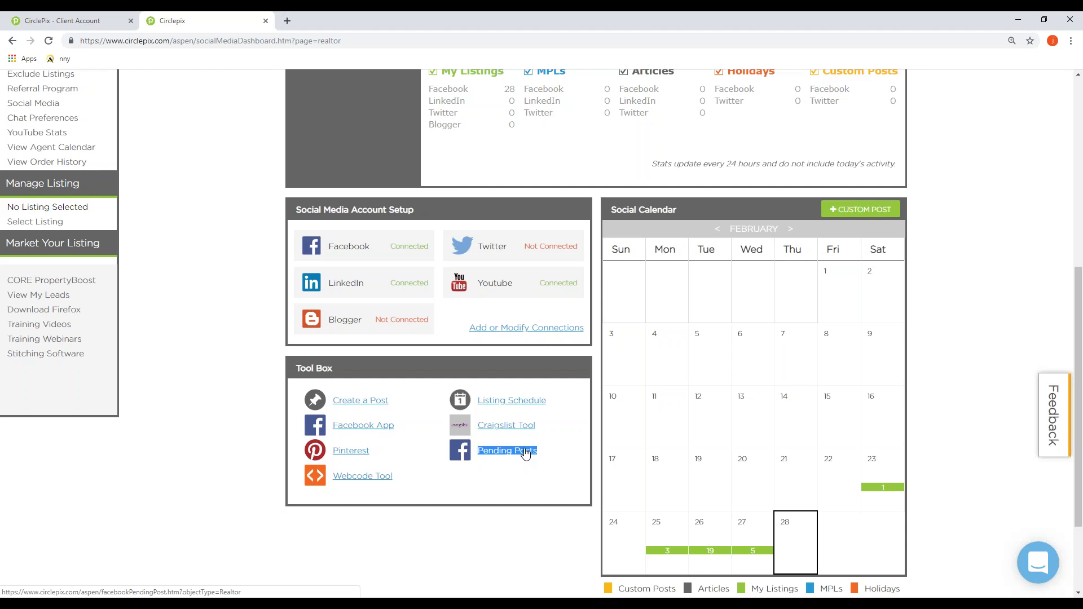
{"action": "scroll", "coordinate": [220, 234], "scroll_direction": "up", "scroll_amount": 5}
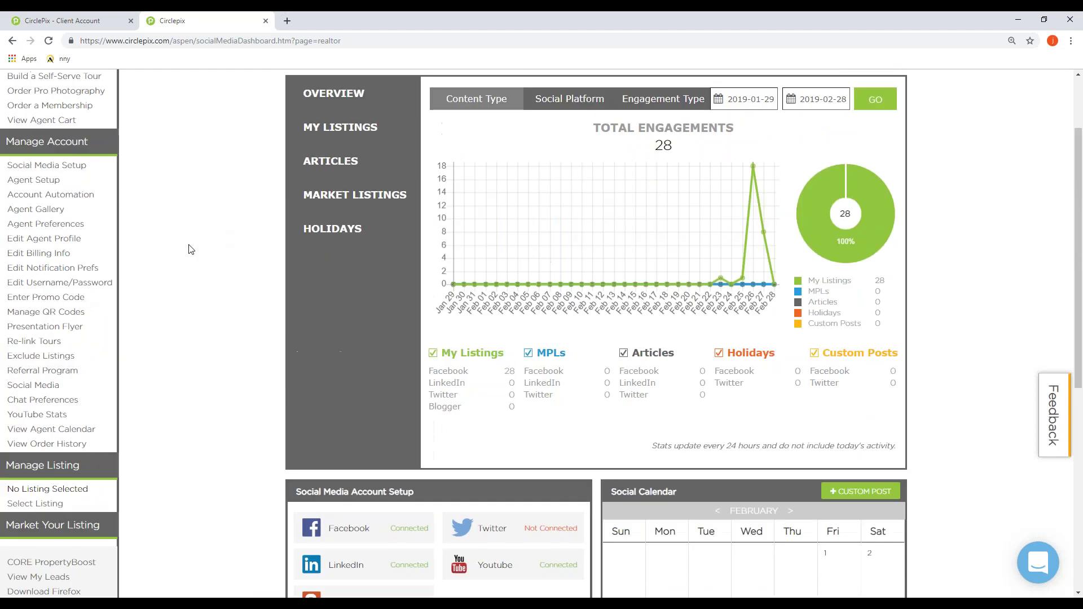
{"action": "scroll", "coordinate": [34, 237], "scroll_direction": "up", "scroll_amount": 1}
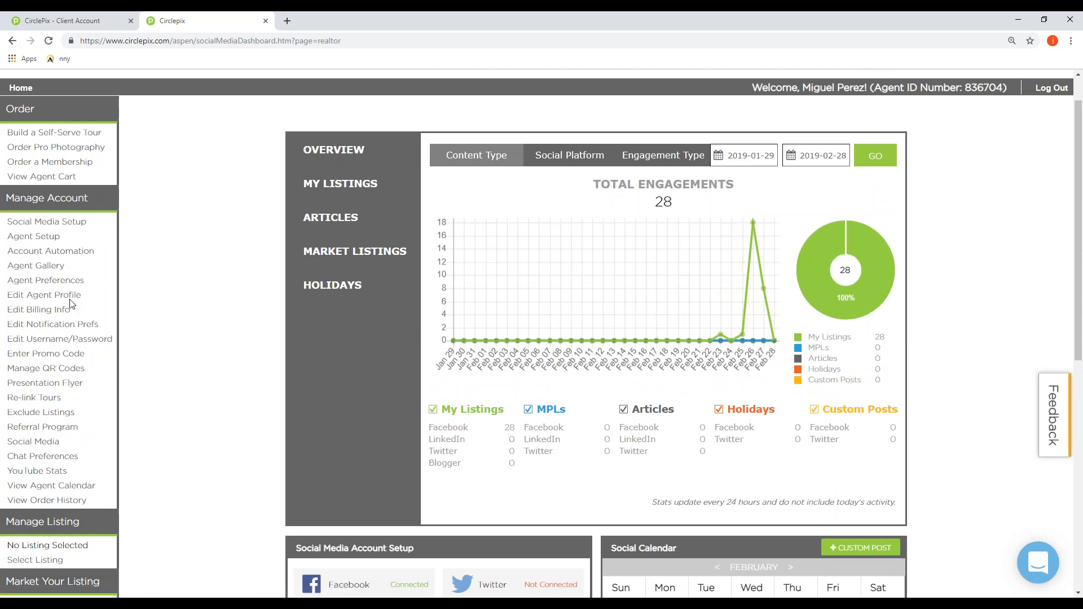
{"action": "left_click_drag", "start_coordinate": [85, 295], "coordinate": [7, 295]}
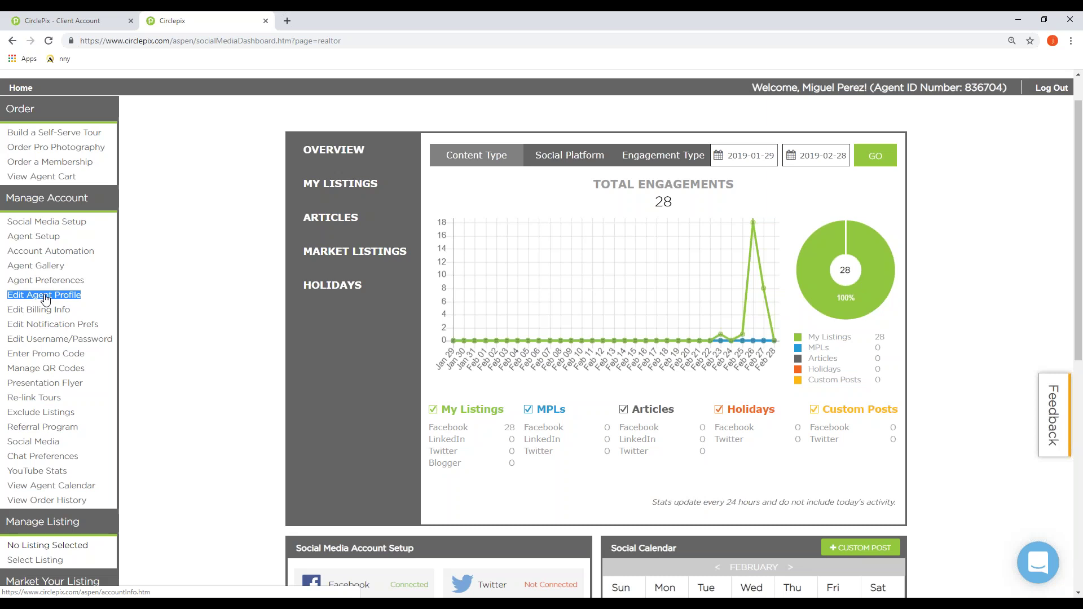
{"action": "scroll", "coordinate": [45, 299], "scroll_direction": "down", "scroll_amount": 1}
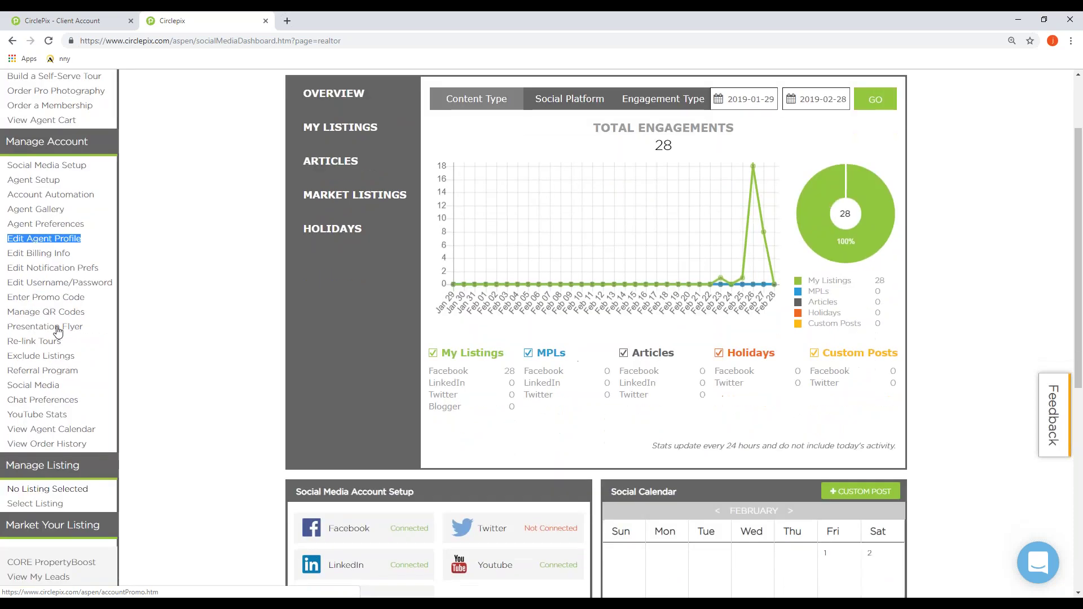
{"action": "left_click", "coordinate": [81, 401]}
{"action": "left_click_drag", "start_coordinate": [81, 400], "coordinate": [9, 407]}
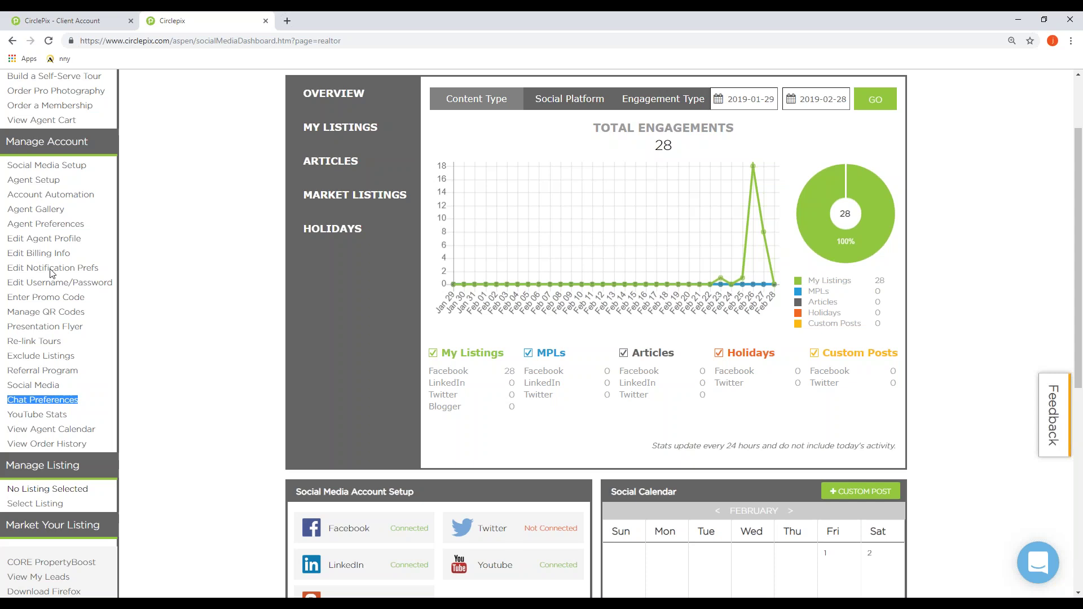
{"action": "left_click", "coordinate": [25, 405]}
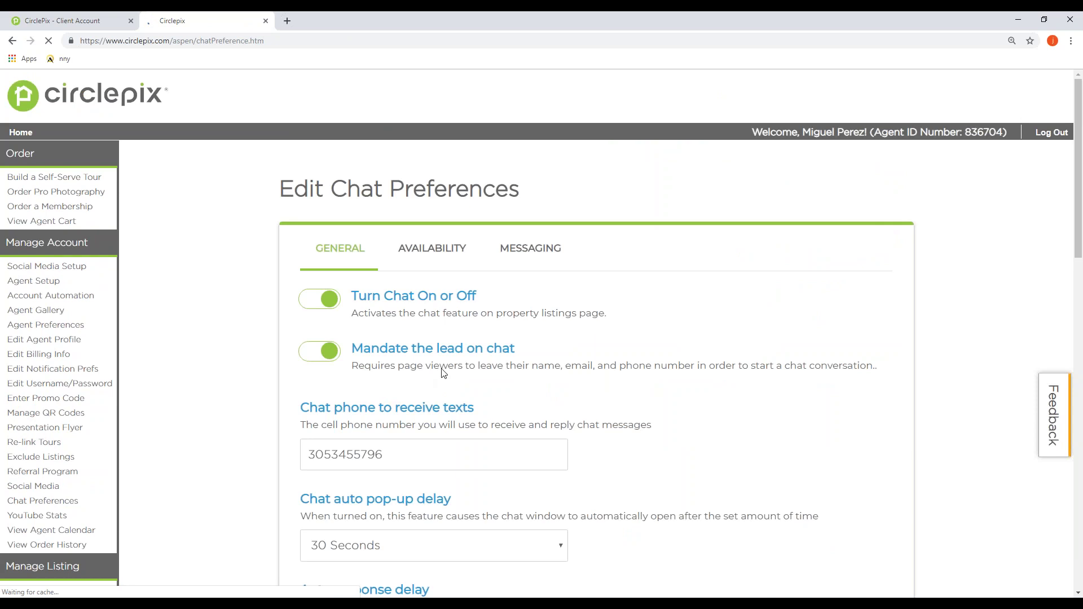
{"action": "scroll", "coordinate": [351, 311], "scroll_direction": "down", "scroll_amount": 1}
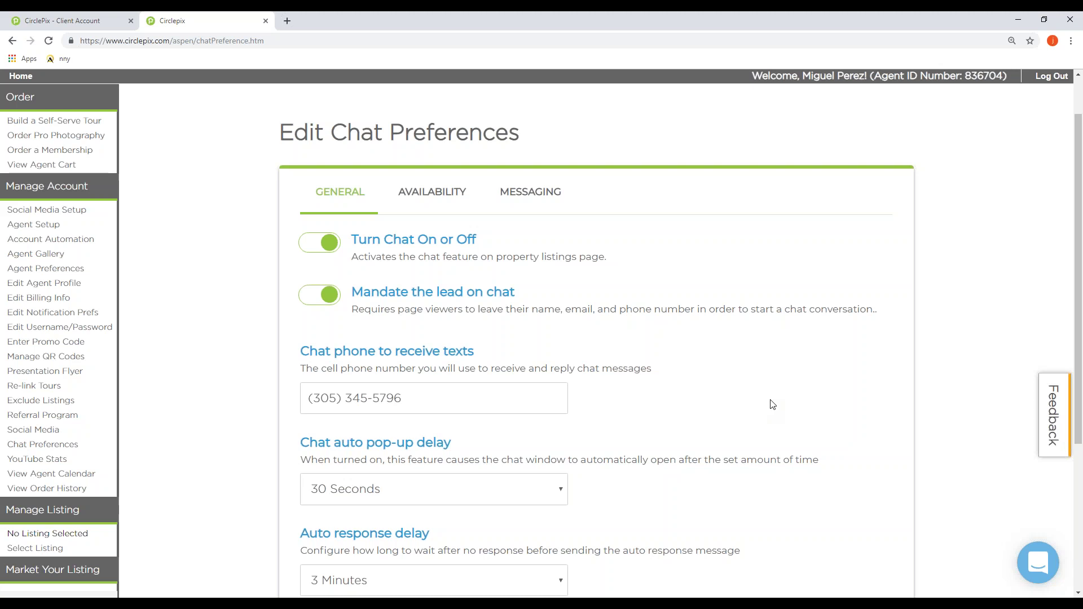
{"action": "left_click", "coordinate": [420, 411]}
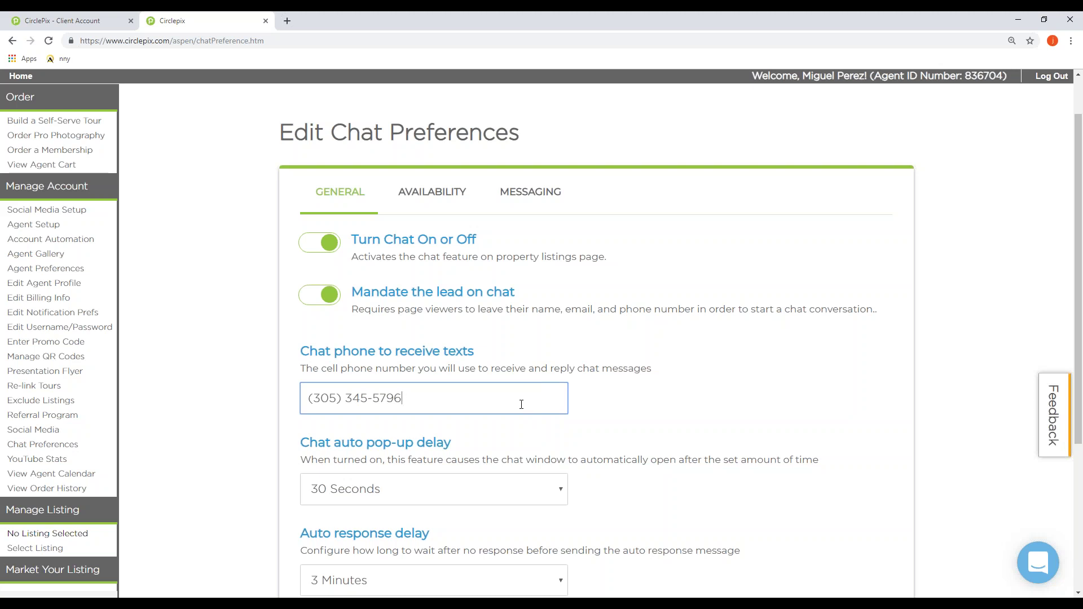
{"action": "scroll", "coordinate": [438, 152], "scroll_direction": "down", "scroll_amount": 1}
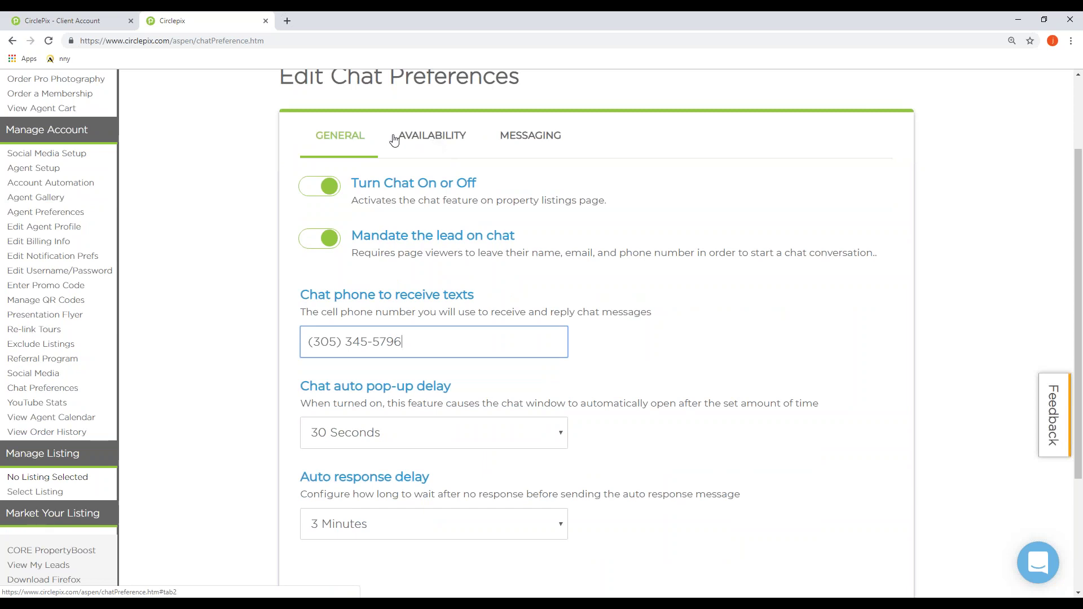
Step: Show the Availability tab: Eastern Time, chat open 7:00 AM to 10:00 PM daily
{"action": "left_click", "coordinate": [415, 141]}
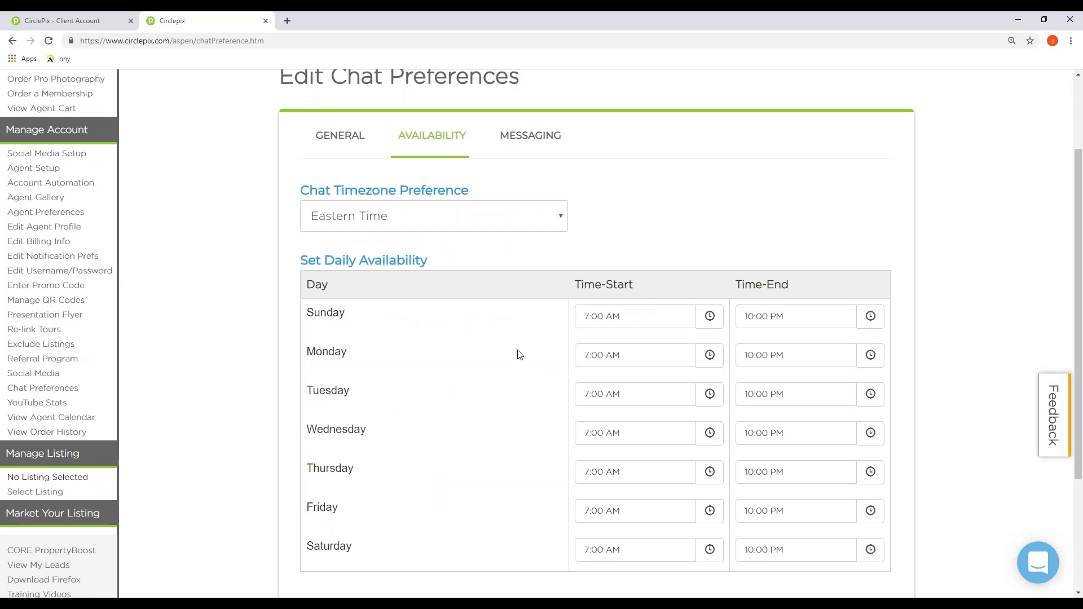
{"action": "scroll", "coordinate": [520, 354], "scroll_direction": "down", "scroll_amount": 1}
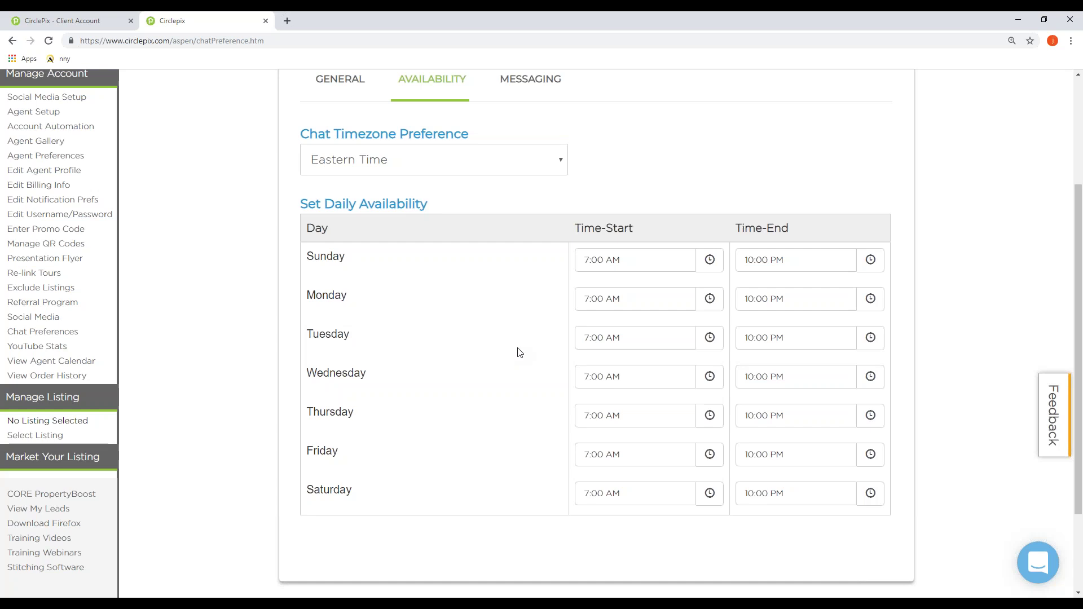
{"action": "scroll", "coordinate": [517, 353], "scroll_direction": "up", "scroll_amount": 1}
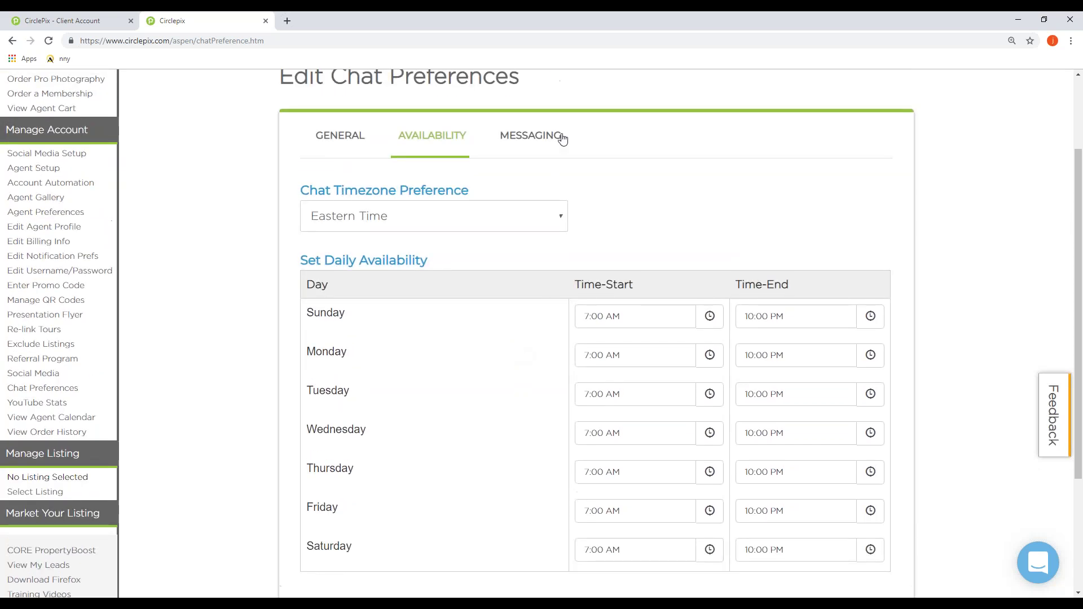
Step: Review the default, auto-response and offline messages on Messaging, then return to General
{"action": "left_click", "coordinate": [511, 142]}
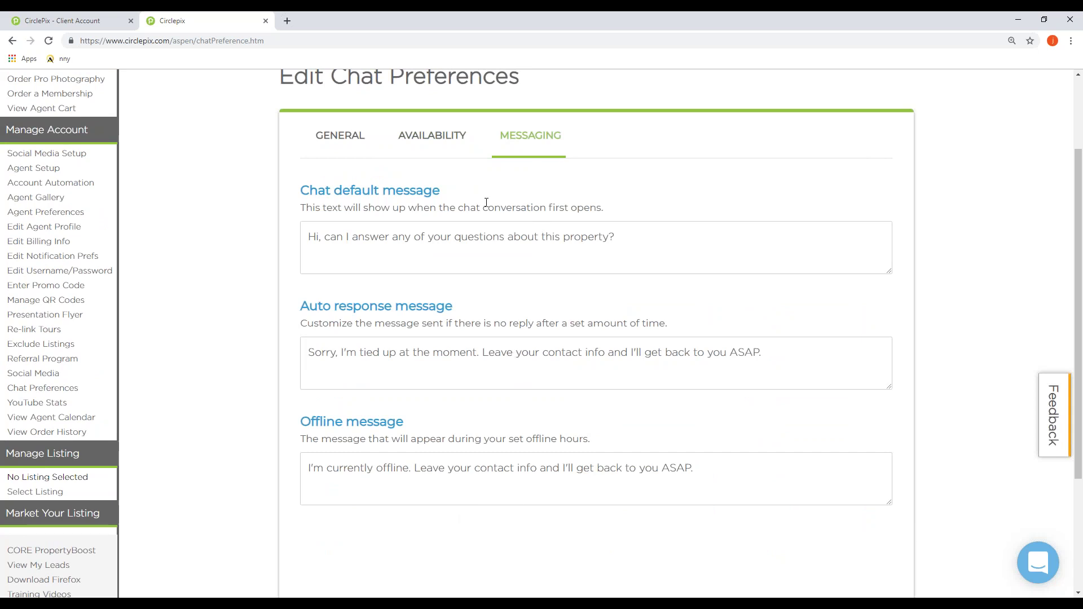
{"action": "left_click", "coordinate": [354, 142]}
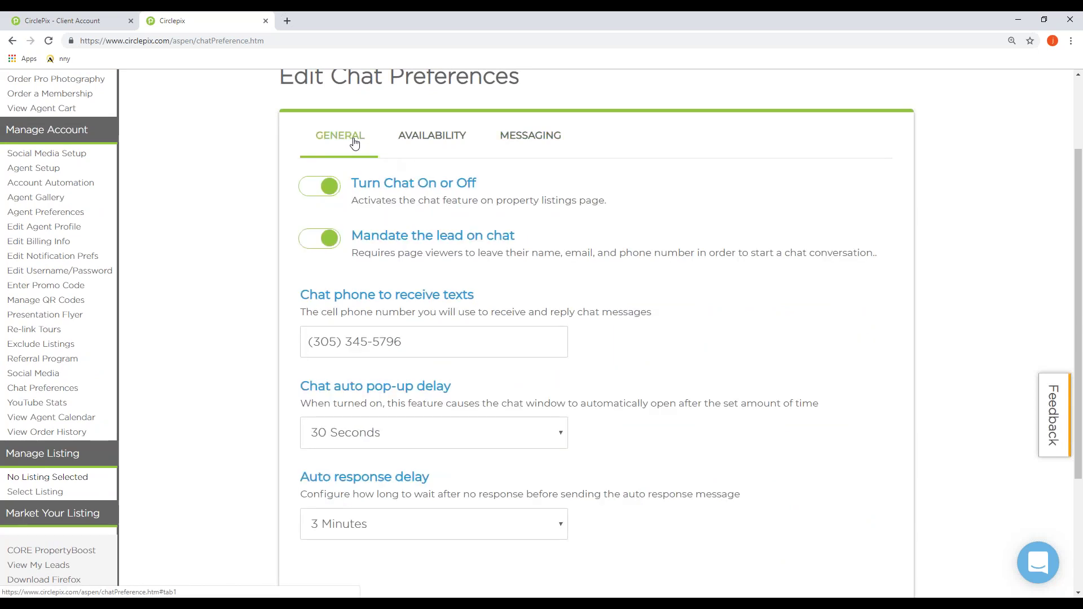
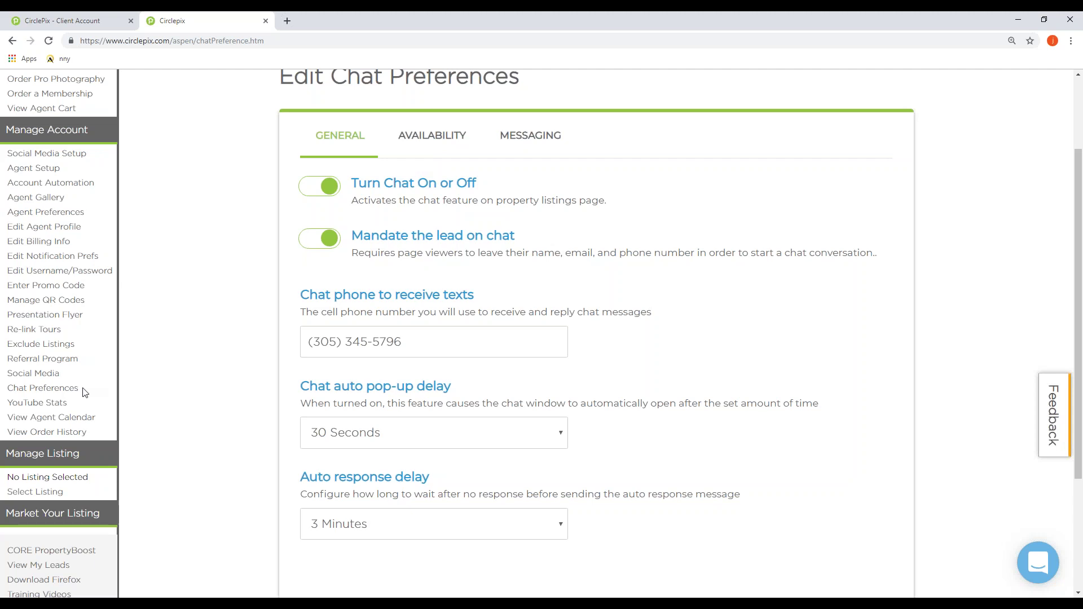
Step: Leave Chat Preferences for the Select Listing page under Manage Listing
{"action": "left_click", "coordinate": [29, 498]}
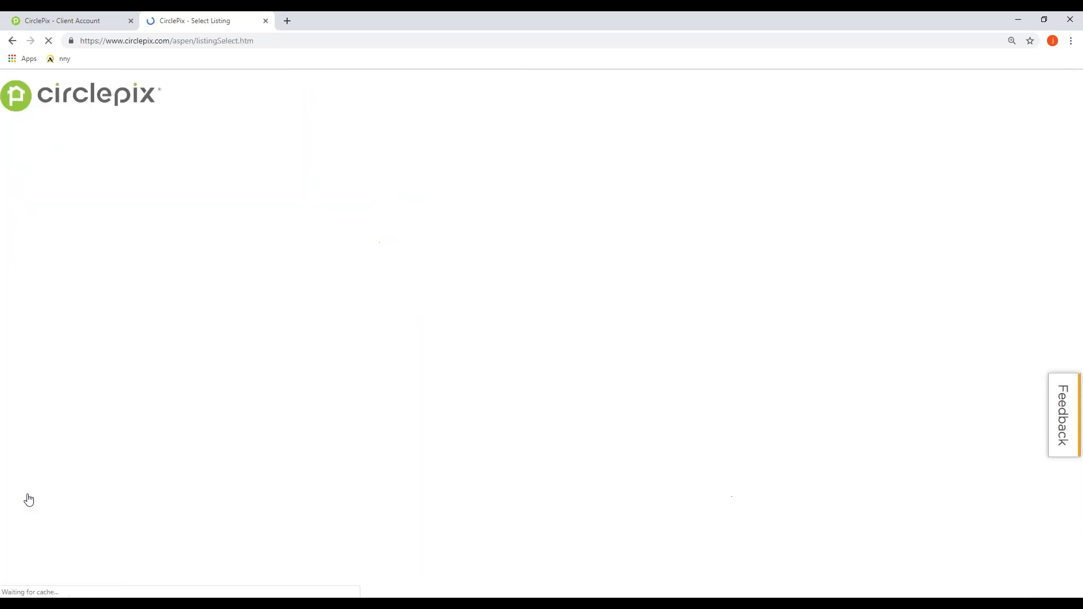
{"action": "scroll", "coordinate": [67, 554], "scroll_direction": "down", "scroll_amount": 3}
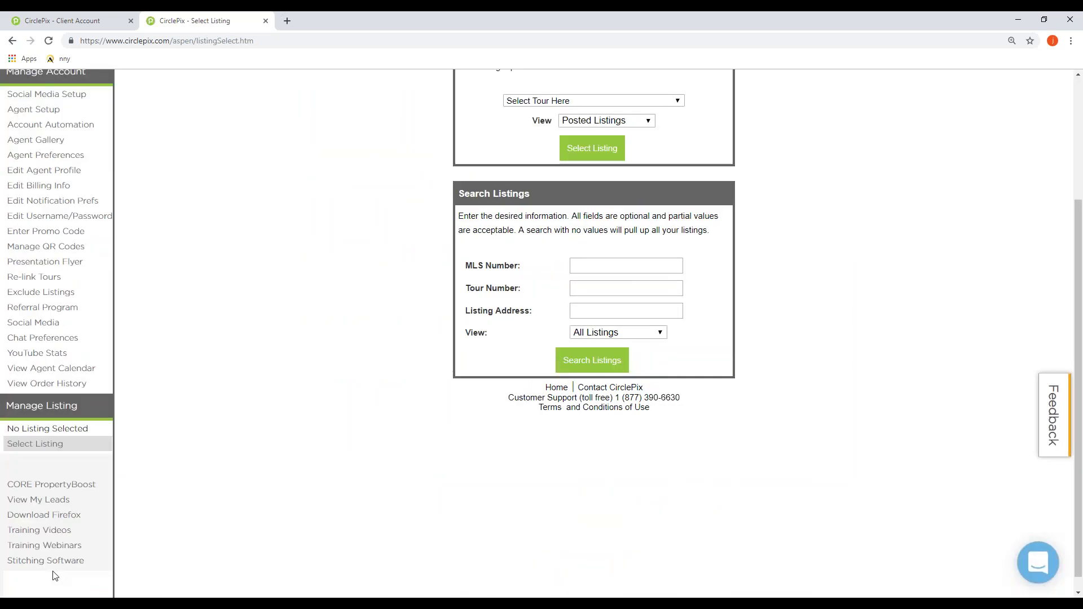
{"action": "scroll", "coordinate": [372, 493], "scroll_direction": "up", "scroll_amount": 3}
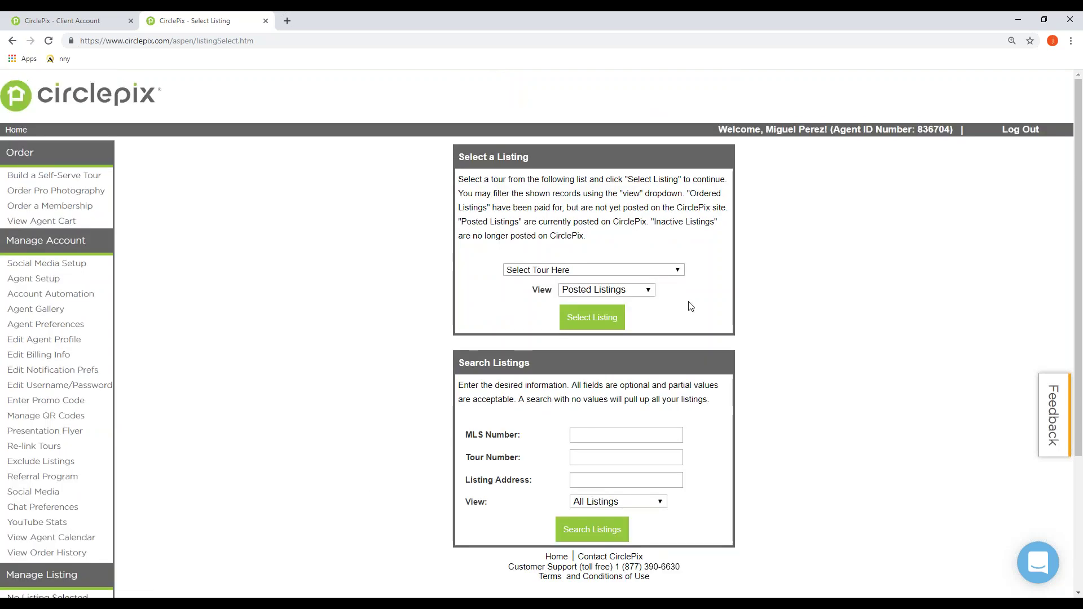
{"action": "left_click", "coordinate": [643, 270]}
{"action": "left_click", "coordinate": [644, 293]}
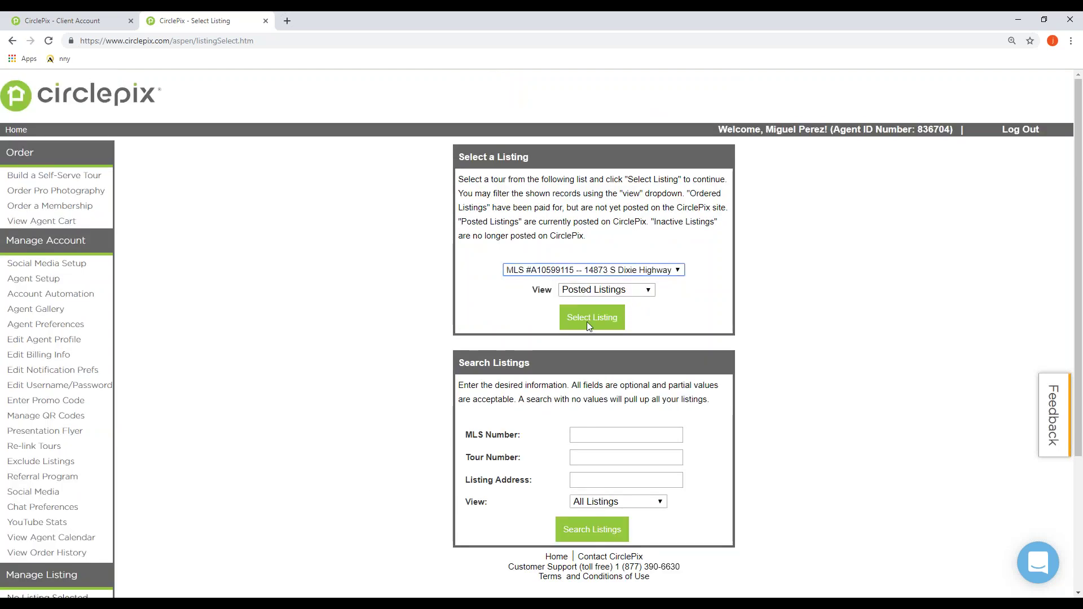
{"action": "left_click", "coordinate": [584, 319]}
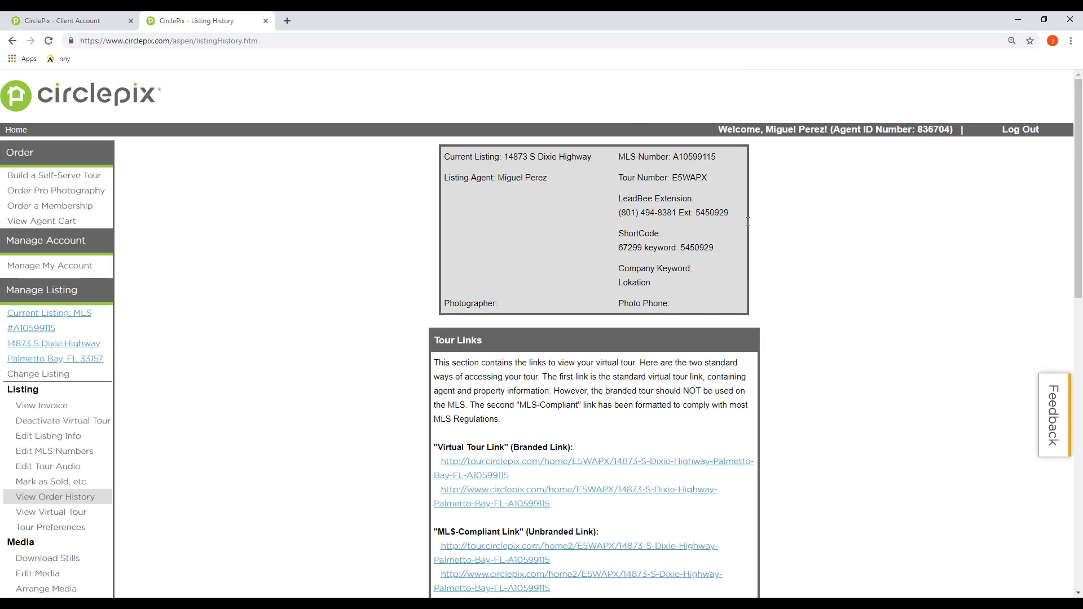
{"action": "left_click_drag", "start_coordinate": [620, 212], "coordinate": [723, 242]}
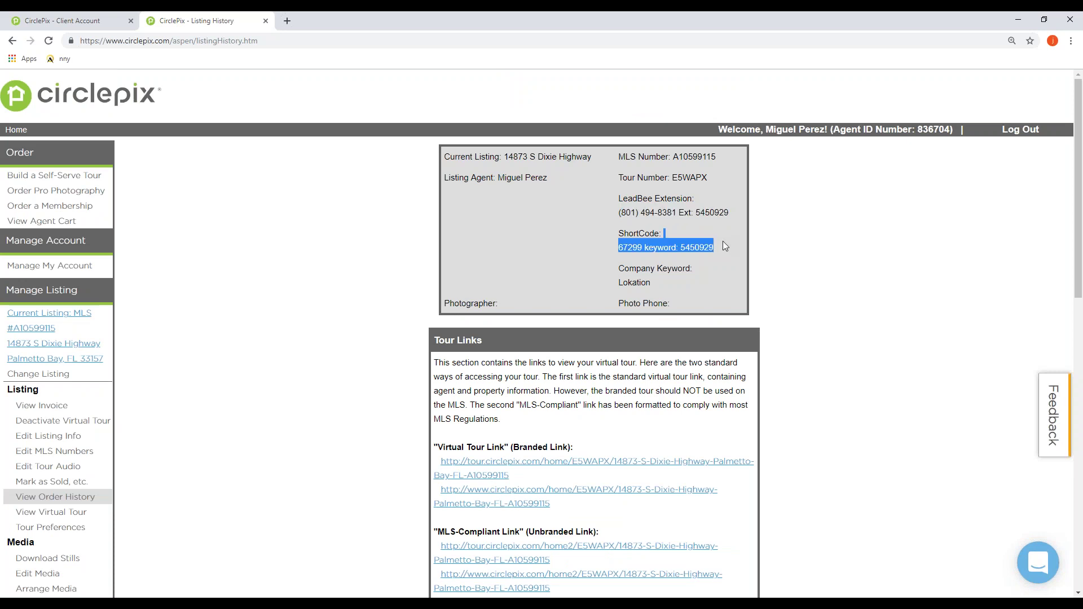
{"action": "left_click", "coordinate": [675, 216]}
{"action": "left_click_drag", "start_coordinate": [731, 212], "coordinate": [694, 219]}
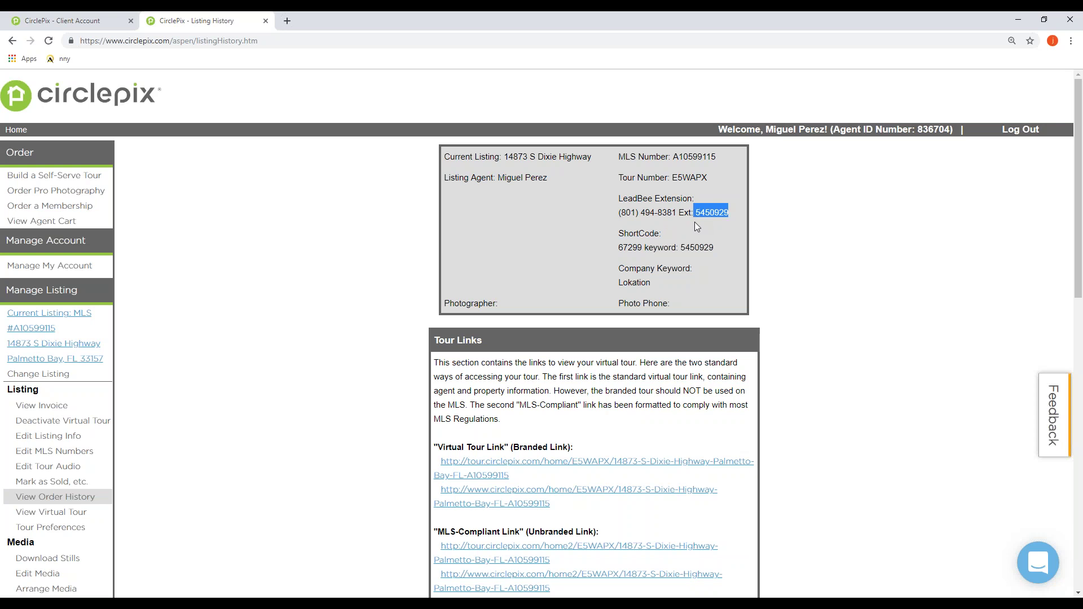
{"action": "left_click", "coordinate": [732, 240]}
{"action": "scroll", "coordinate": [704, 259], "scroll_direction": "down", "scroll_amount": 1}
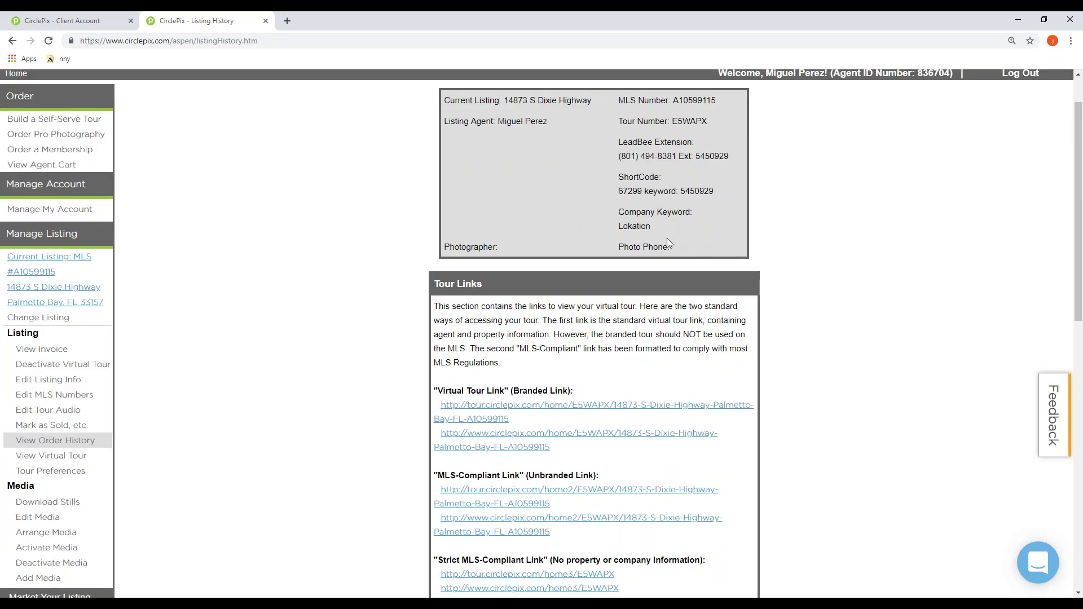
{"action": "scroll", "coordinate": [703, 265], "scroll_direction": "down", "scroll_amount": 3}
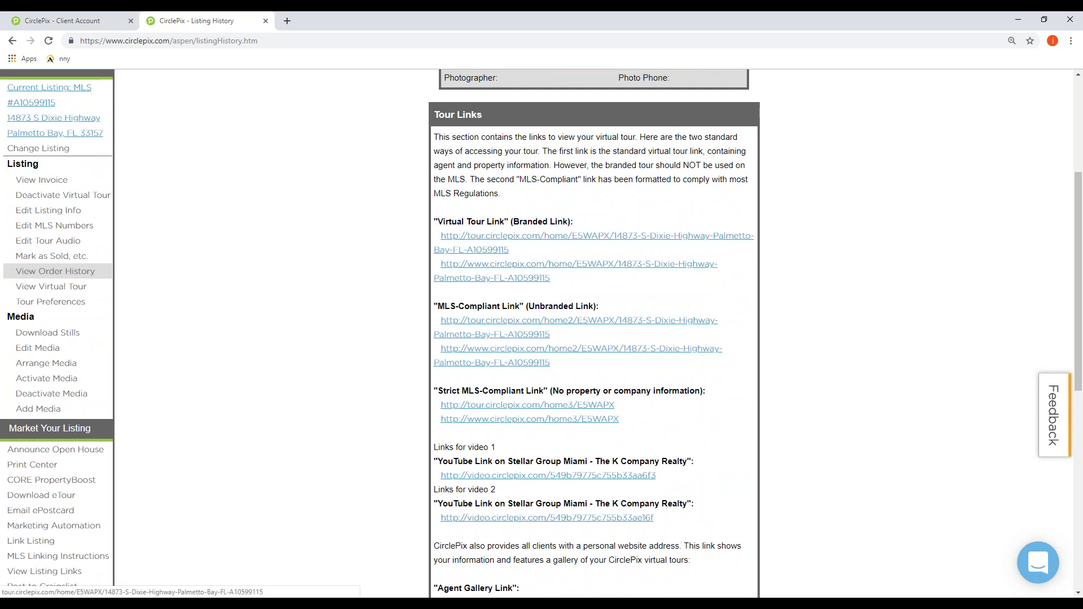
Step: Launch the first Virtual Tour (Branded), dismiss its contact popup, and pause the $150,000 listing's slideshow
{"action": "left_click", "coordinate": [592, 235]}
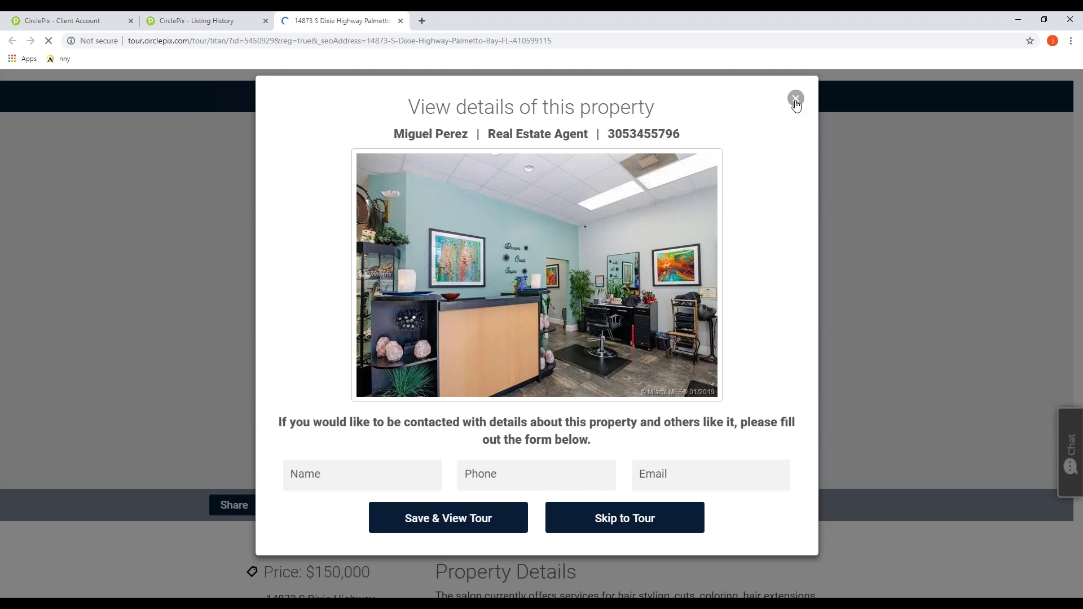
{"action": "left_click", "coordinate": [796, 100]}
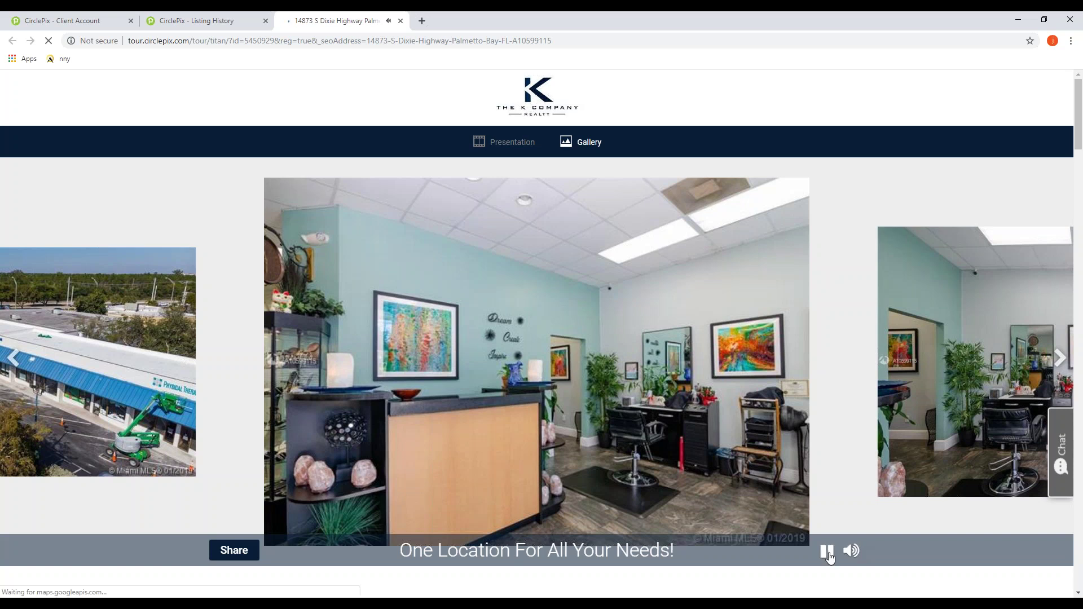
{"action": "left_click", "coordinate": [827, 552]}
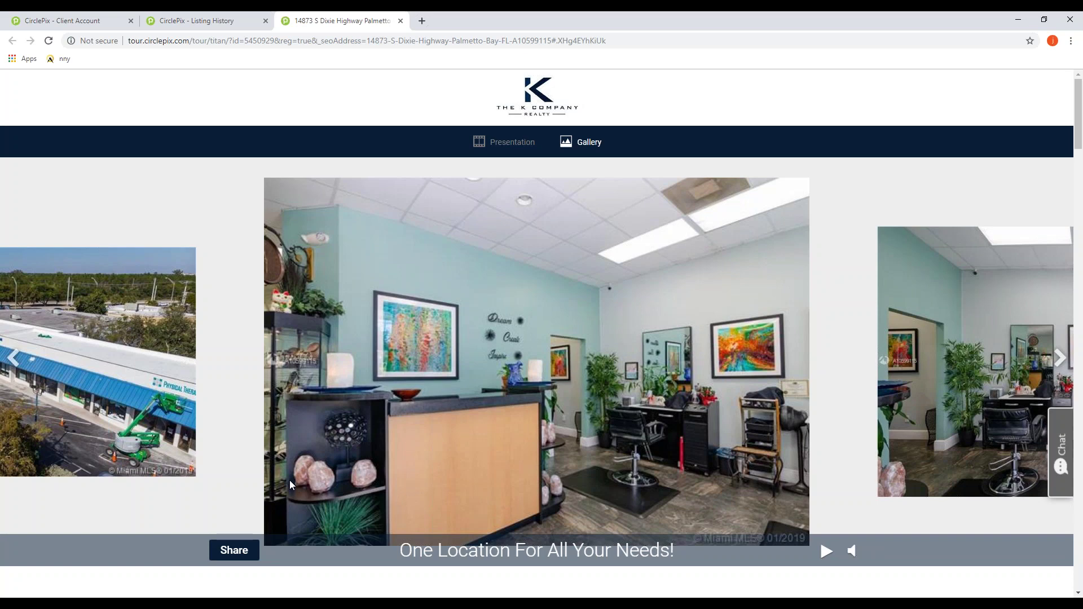
{"action": "scroll", "coordinate": [288, 480], "scroll_direction": "down", "scroll_amount": 2}
{"action": "scroll", "coordinate": [567, 297], "scroll_direction": "up", "scroll_amount": 1}
{"action": "scroll", "coordinate": [388, 476], "scroll_direction": "down", "scroll_amount": 1}
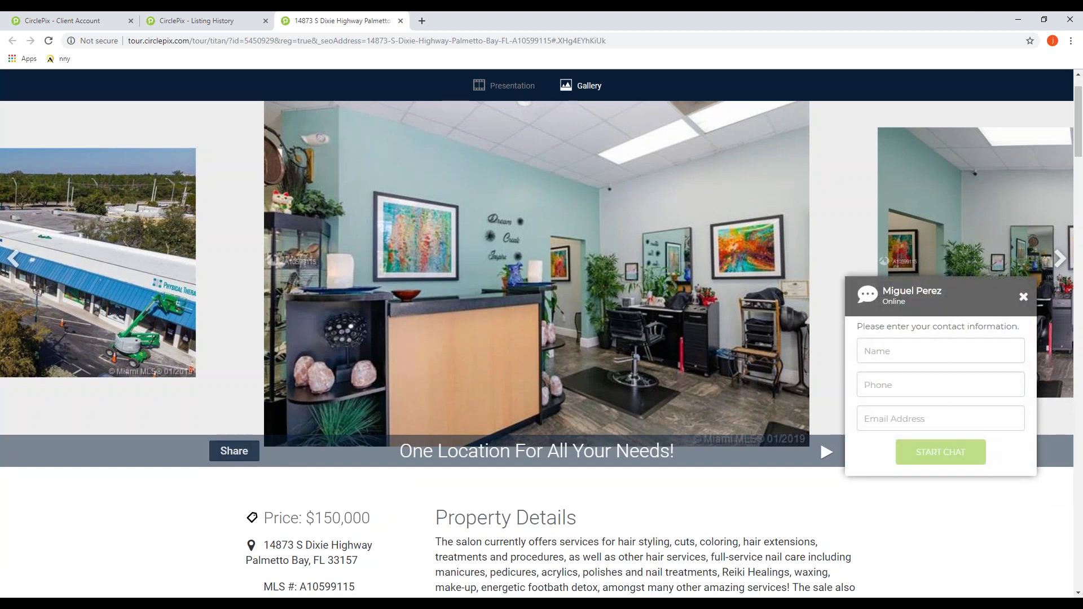
Step: Glance at the Share form and close it, then collapse the agent chat box into a side Chat tab
{"action": "left_click", "coordinate": [229, 453]}
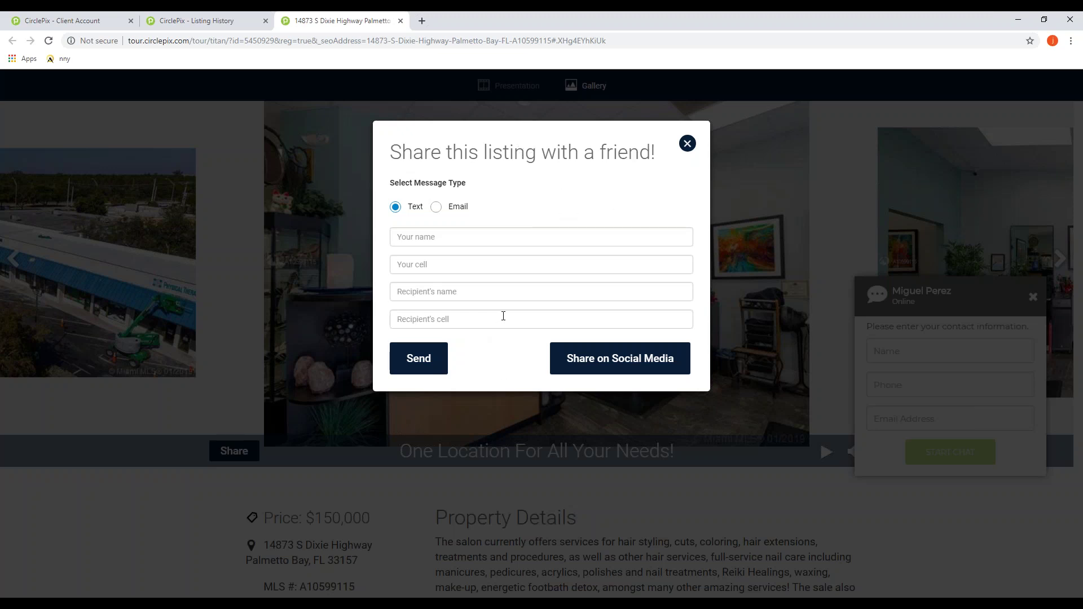
{"action": "left_click", "coordinate": [688, 144]}
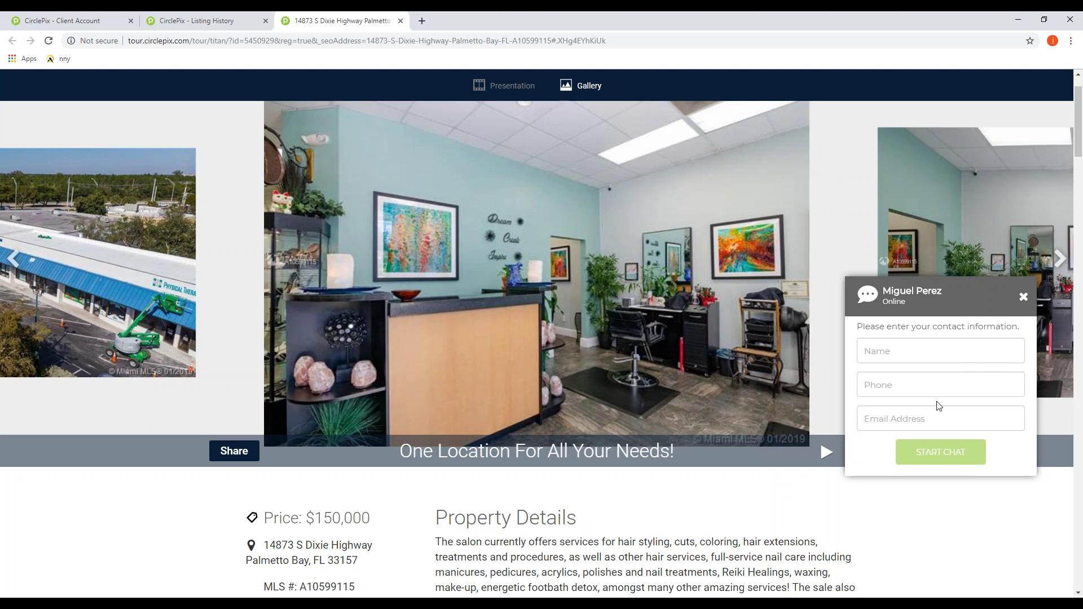
{"action": "left_click", "coordinate": [919, 357]}
{"action": "left_click", "coordinate": [1022, 298]}
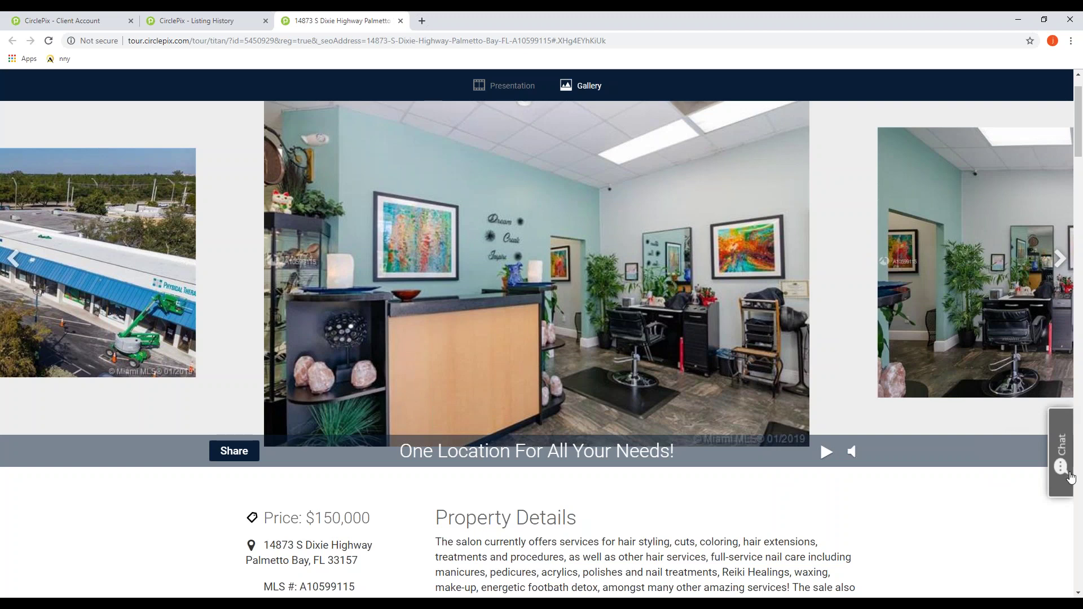
{"action": "scroll", "coordinate": [591, 440], "scroll_direction": "down", "scroll_amount": 4}
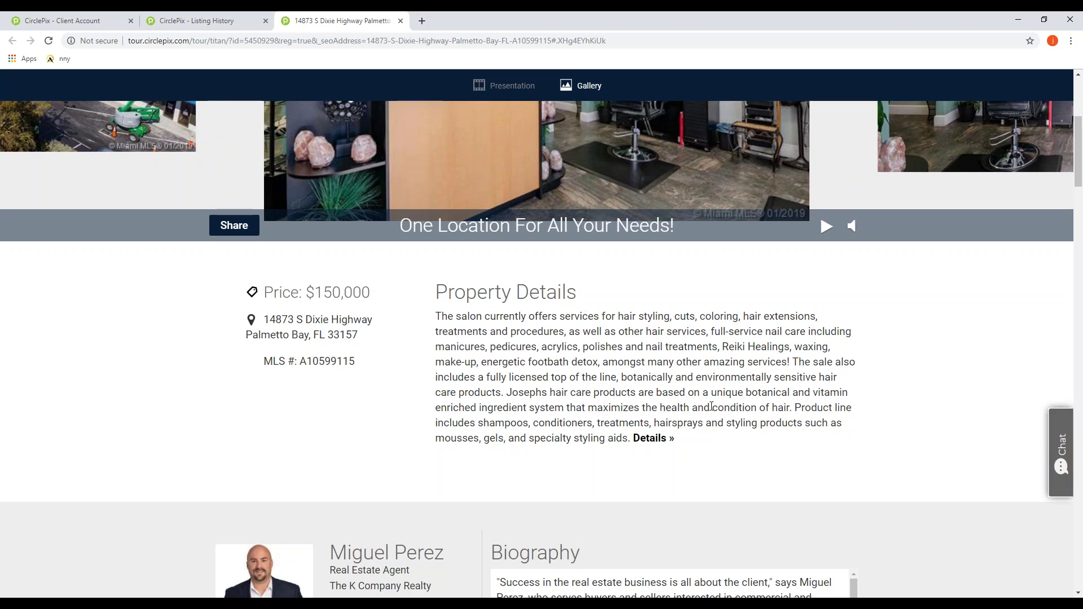
{"action": "scroll", "coordinate": [712, 406], "scroll_direction": "down", "scroll_amount": 6}
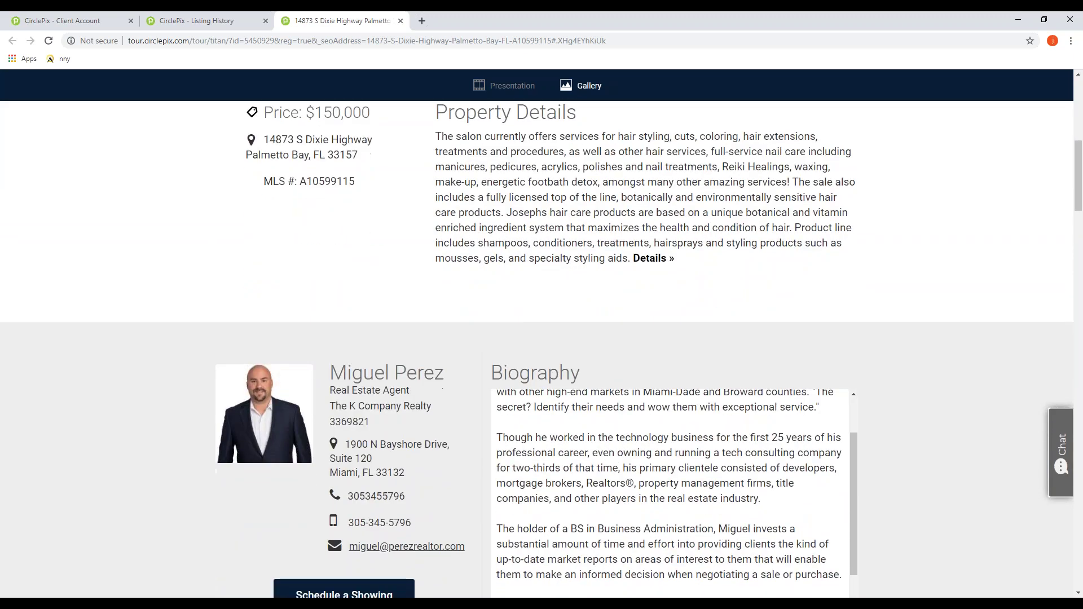
{"action": "scroll", "coordinate": [229, 229], "scroll_direction": "down", "scroll_amount": 2}
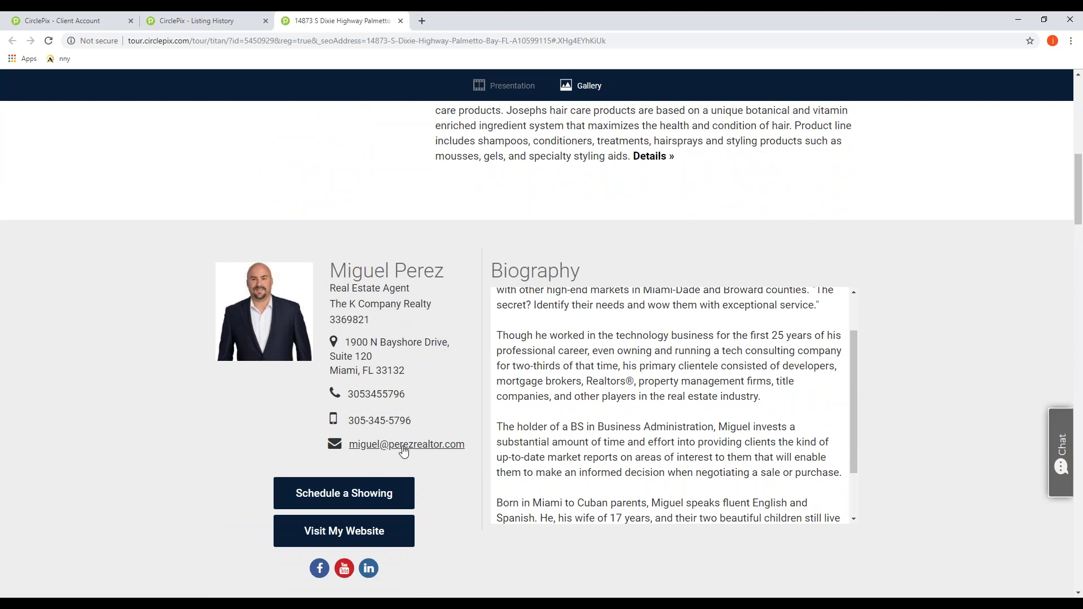
{"action": "scroll", "coordinate": [468, 515], "scroll_direction": "down", "scroll_amount": 6}
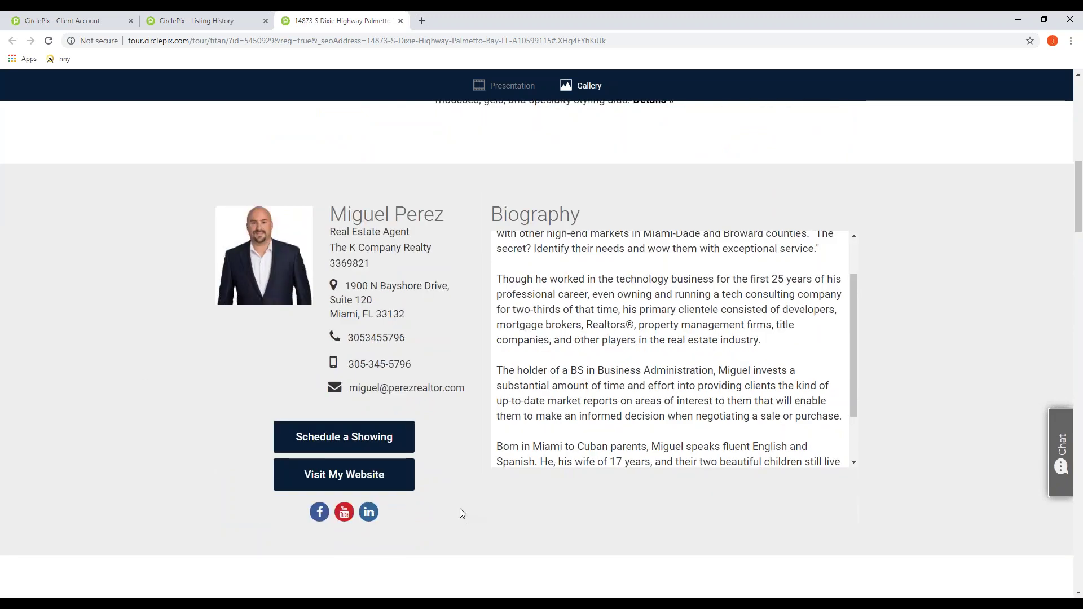
{"action": "scroll", "coordinate": [491, 454], "scroll_direction": "down", "scroll_amount": 2}
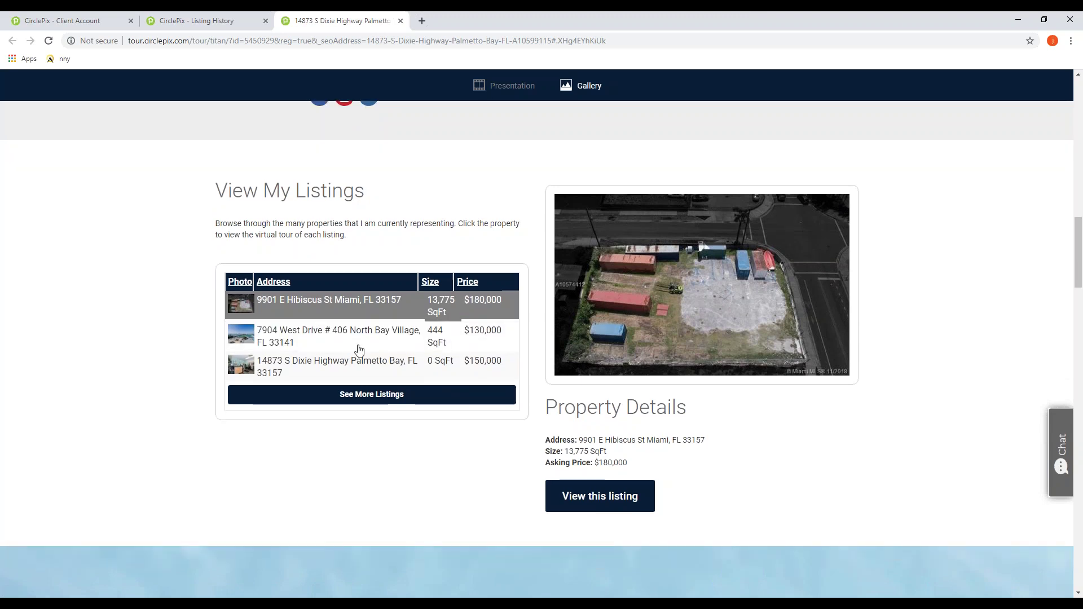
Step: Scroll past the mortgage calculators and Printable Brochure form to the Bel-Aire Elementary Schools section
{"action": "scroll", "coordinate": [416, 423], "scroll_direction": "down", "scroll_amount": 1}
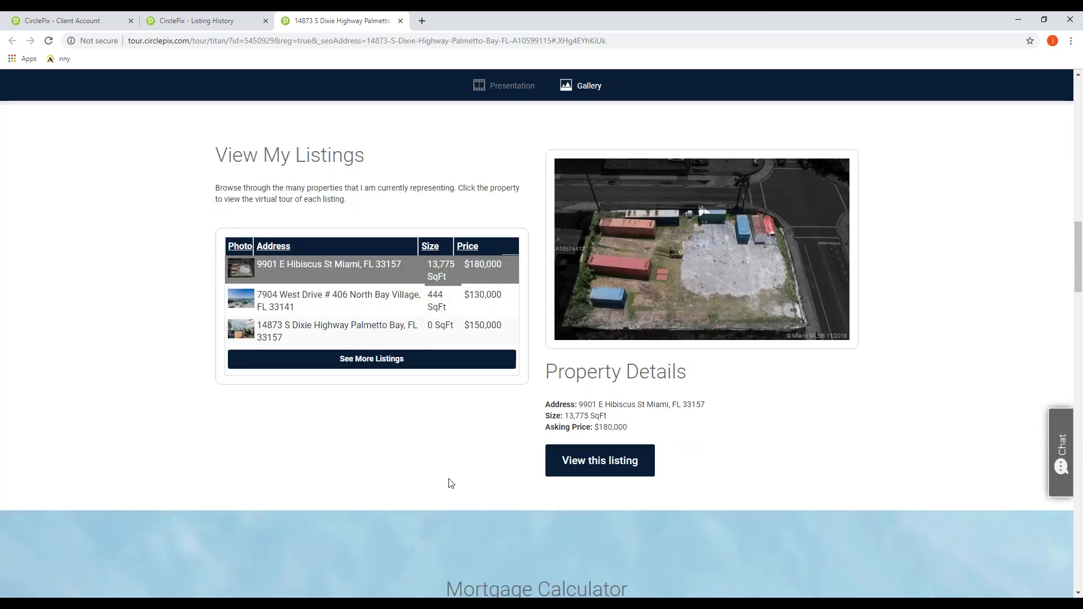
{"action": "scroll", "coordinate": [450, 484], "scroll_direction": "down", "scroll_amount": 6}
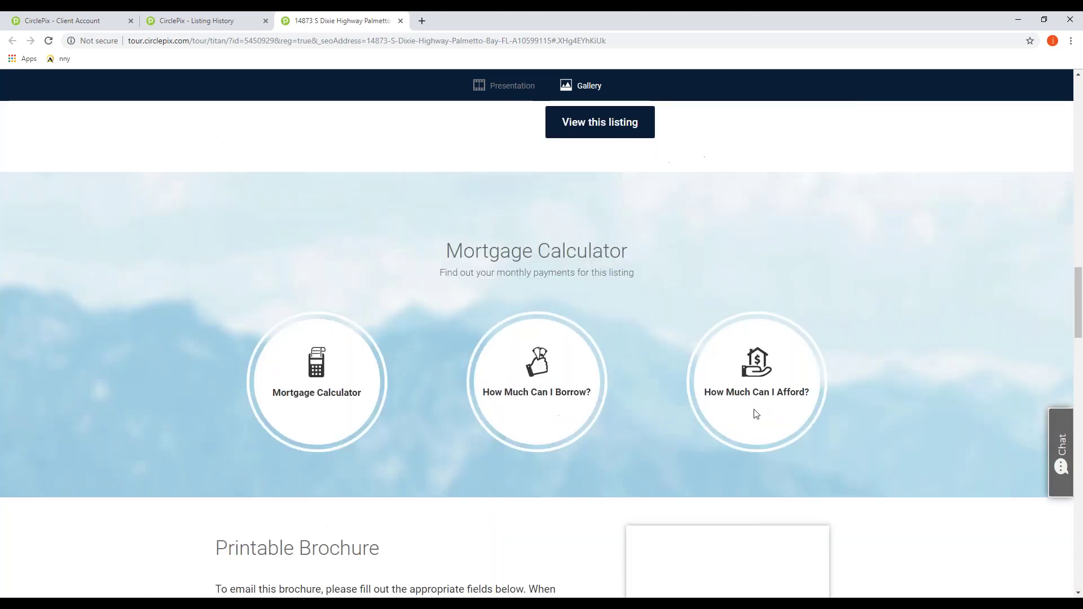
{"action": "scroll", "coordinate": [505, 320], "scroll_direction": "down", "scroll_amount": 2}
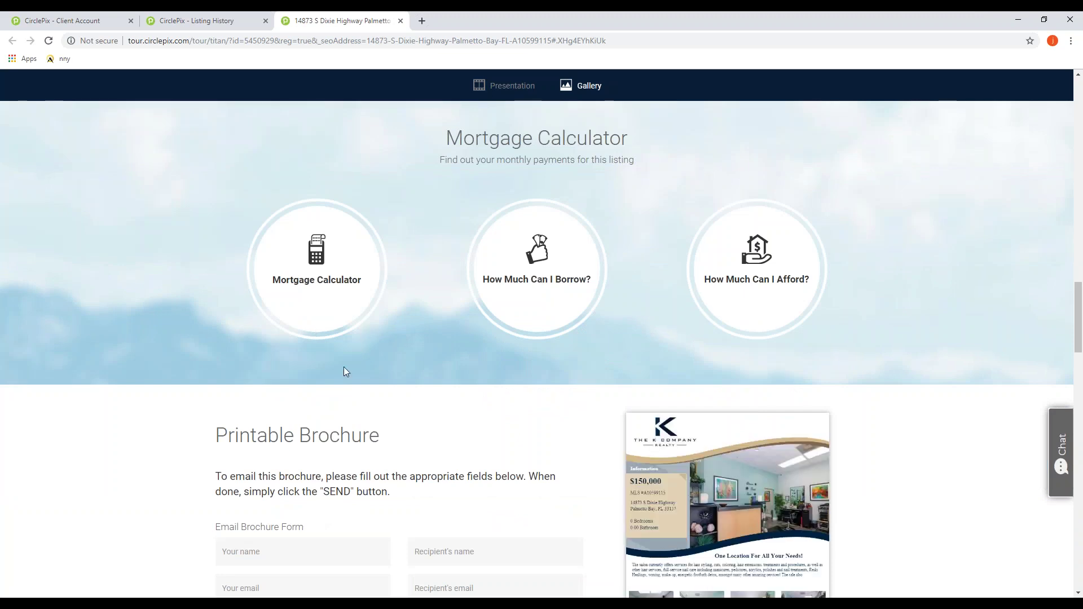
{"action": "scroll", "coordinate": [345, 370], "scroll_direction": "down", "scroll_amount": 2}
{"action": "scroll", "coordinate": [266, 510], "scroll_direction": "down", "scroll_amount": 1}
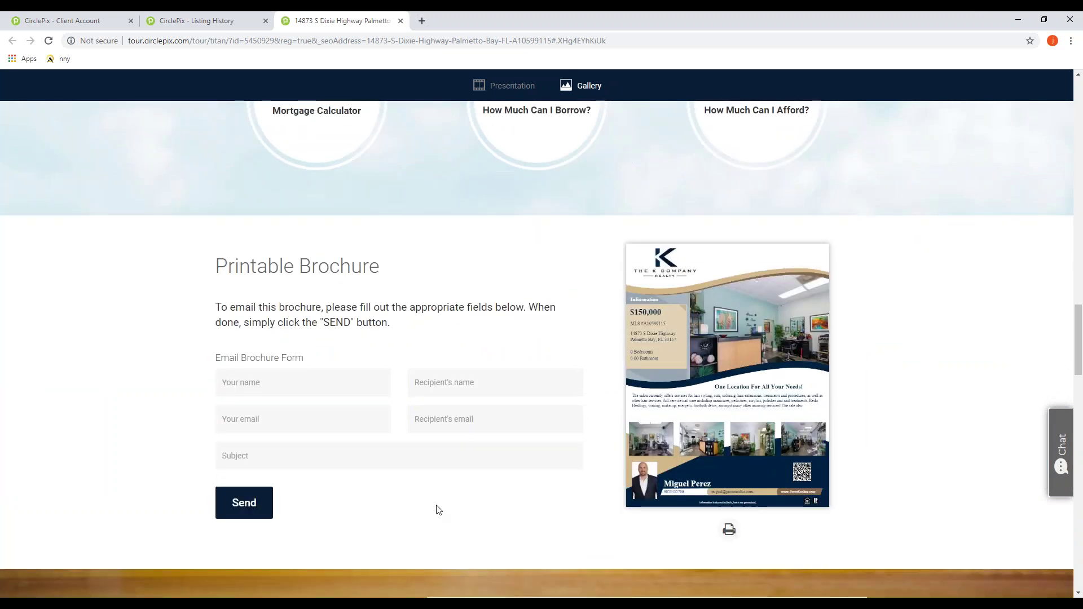
{"action": "scroll", "coordinate": [445, 506], "scroll_direction": "down", "scroll_amount": 1}
{"action": "scroll", "coordinate": [445, 505], "scroll_direction": "down", "scroll_amount": 8}
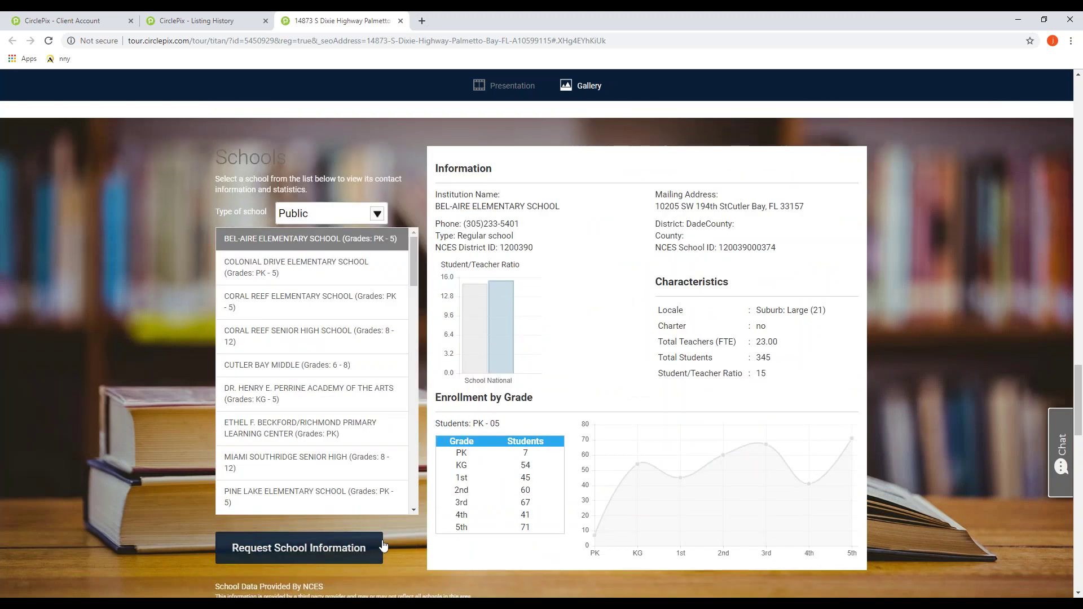
{"action": "scroll", "coordinate": [359, 436], "scroll_direction": "down", "scroll_amount": 3}
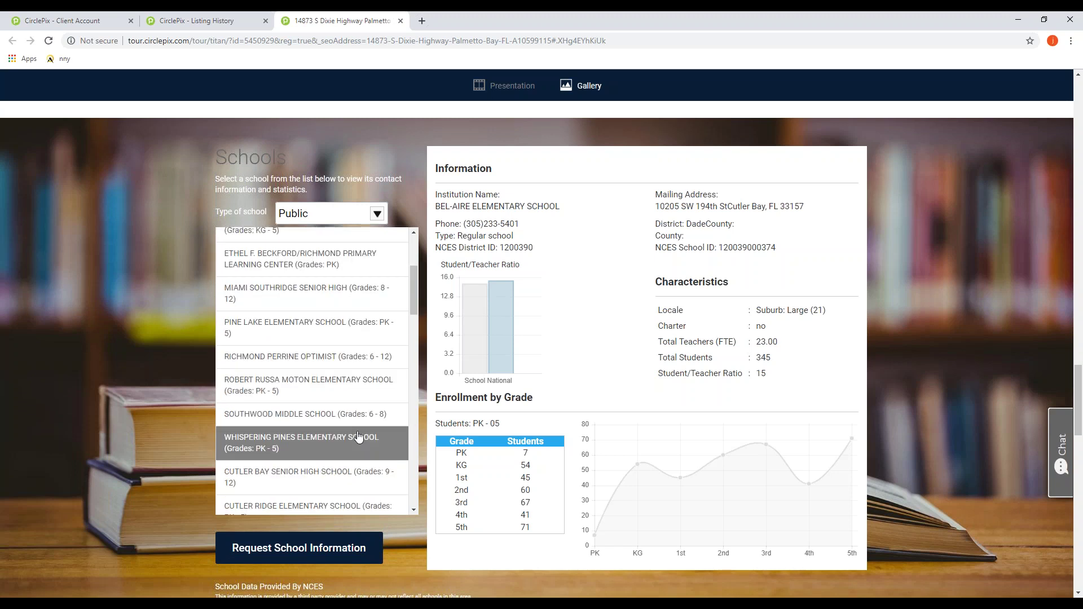
{"action": "scroll", "coordinate": [358, 436], "scroll_direction": "down", "scroll_amount": 4}
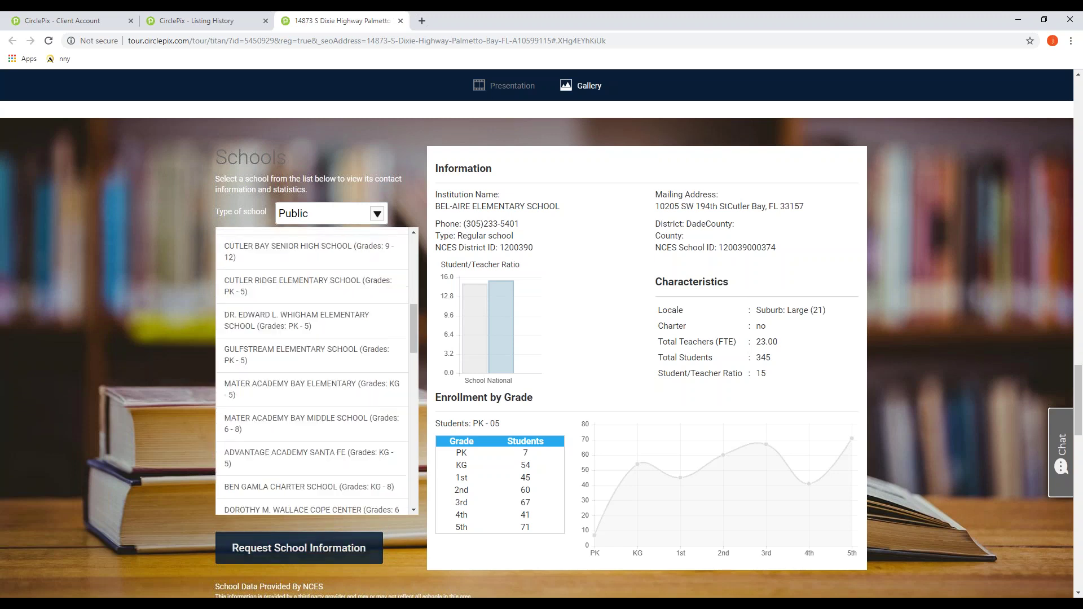
{"action": "scroll", "coordinate": [367, 541], "scroll_direction": "down", "scroll_amount": 1}
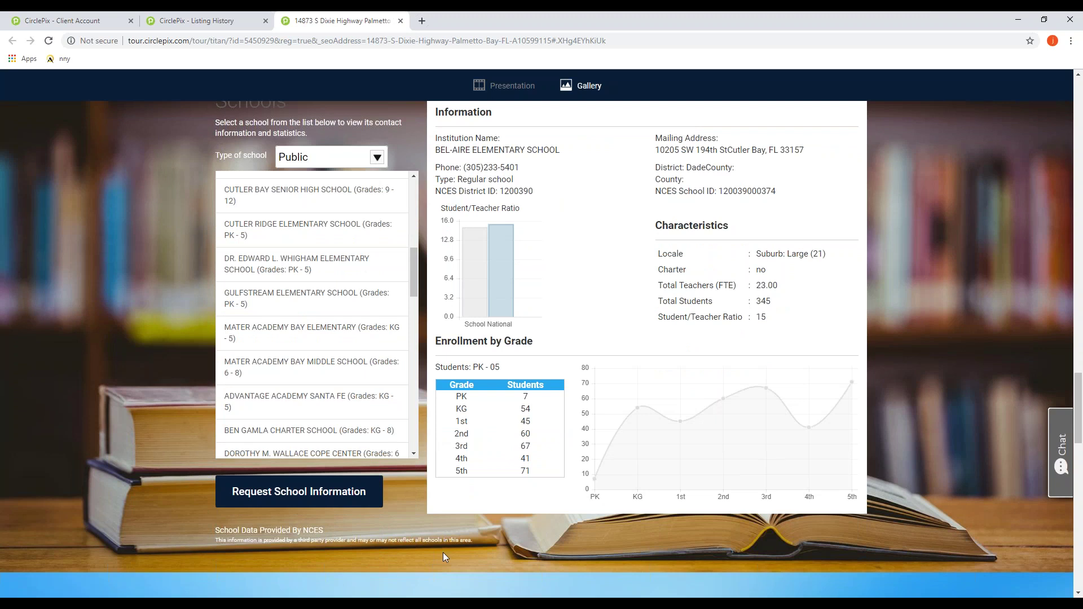
{"action": "scroll", "coordinate": [442, 553], "scroll_direction": "down", "scroll_amount": 10}
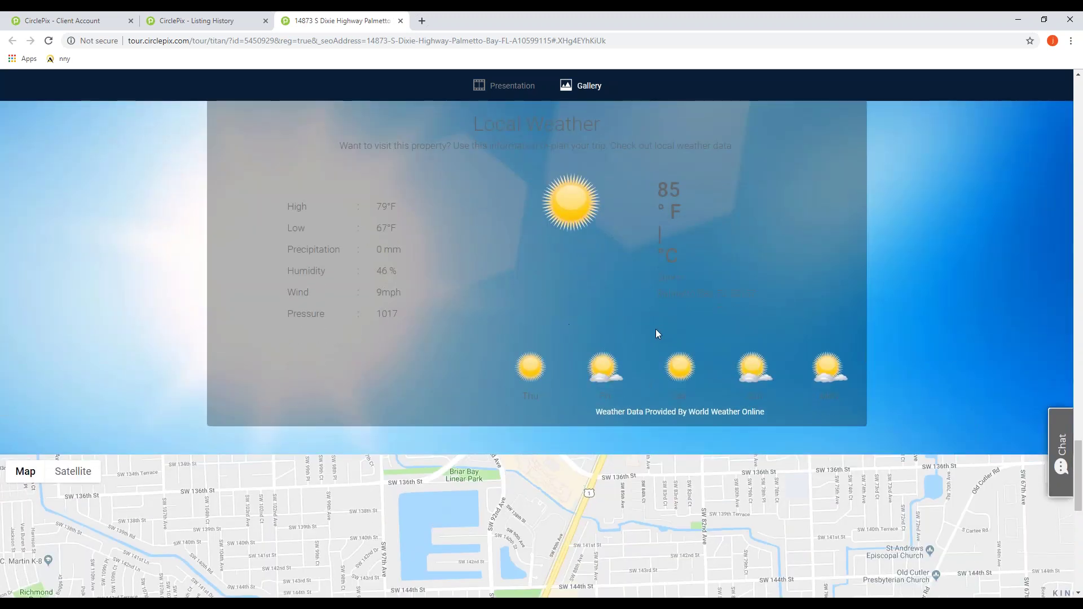
{"action": "scroll", "coordinate": [606, 337], "scroll_direction": "down", "scroll_amount": 3}
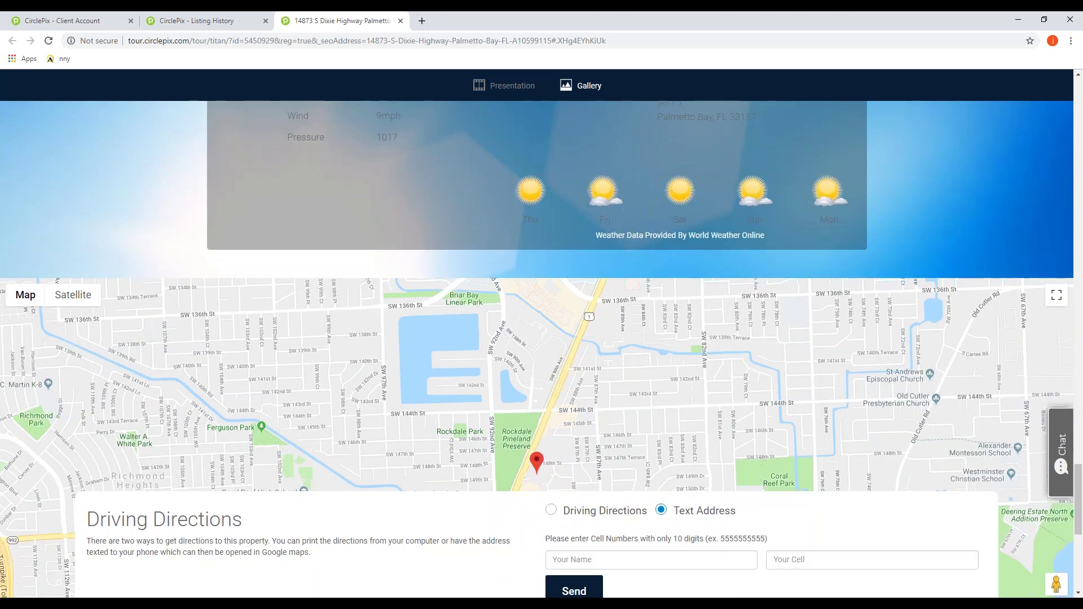
{"action": "scroll", "coordinate": [510, 427], "scroll_direction": "down", "scroll_amount": 3}
{"action": "scroll", "coordinate": [511, 427], "scroll_direction": "down", "scroll_amount": 2}
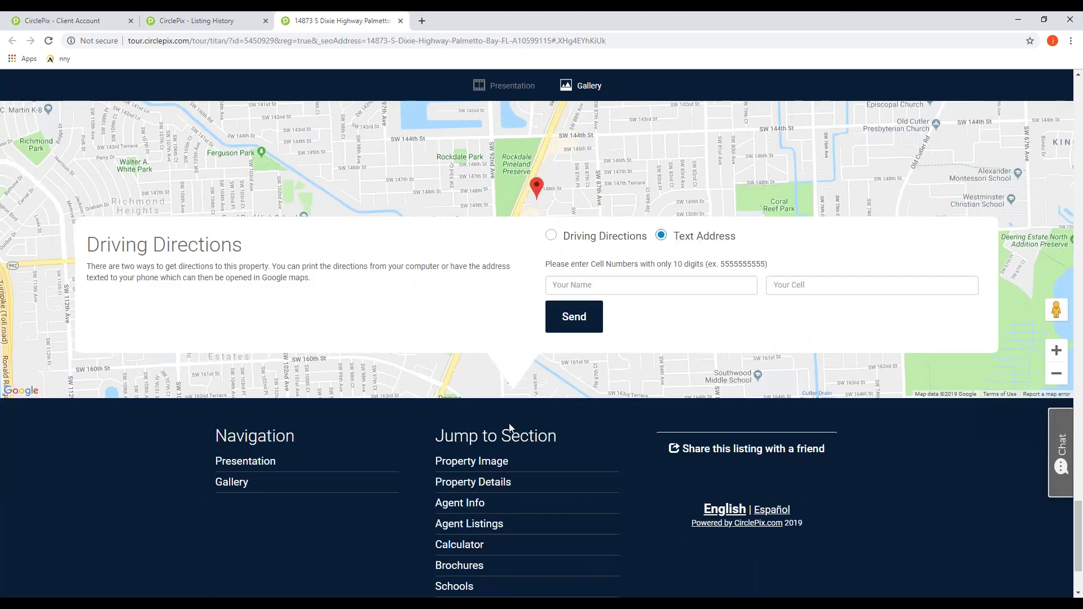
{"action": "scroll", "coordinate": [509, 423], "scroll_direction": "up", "scroll_amount": 15}
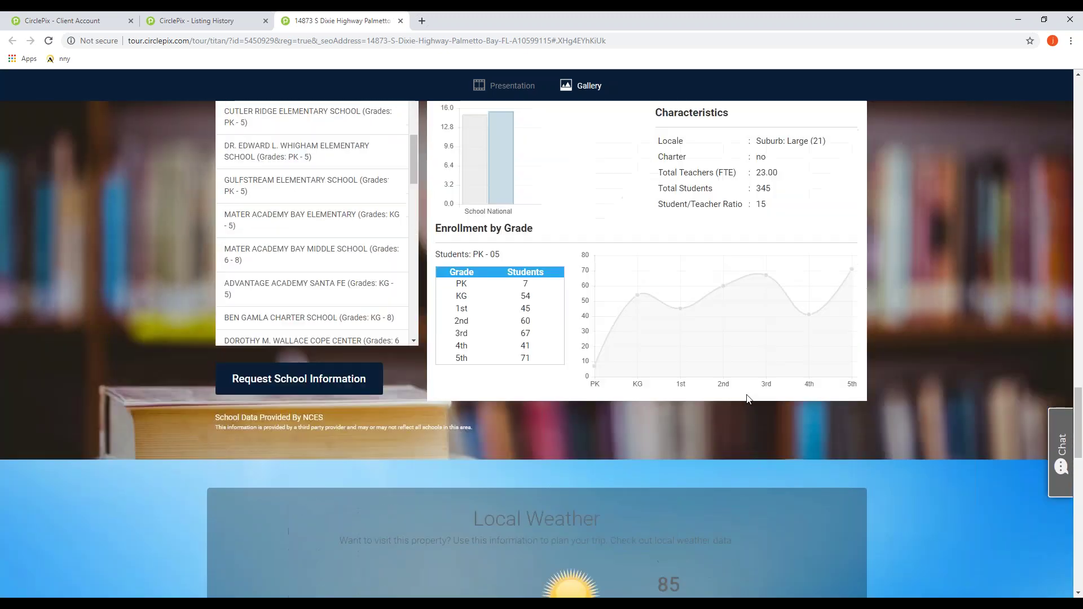
{"action": "scroll", "coordinate": [702, 401], "scroll_direction": "up", "scroll_amount": 20}
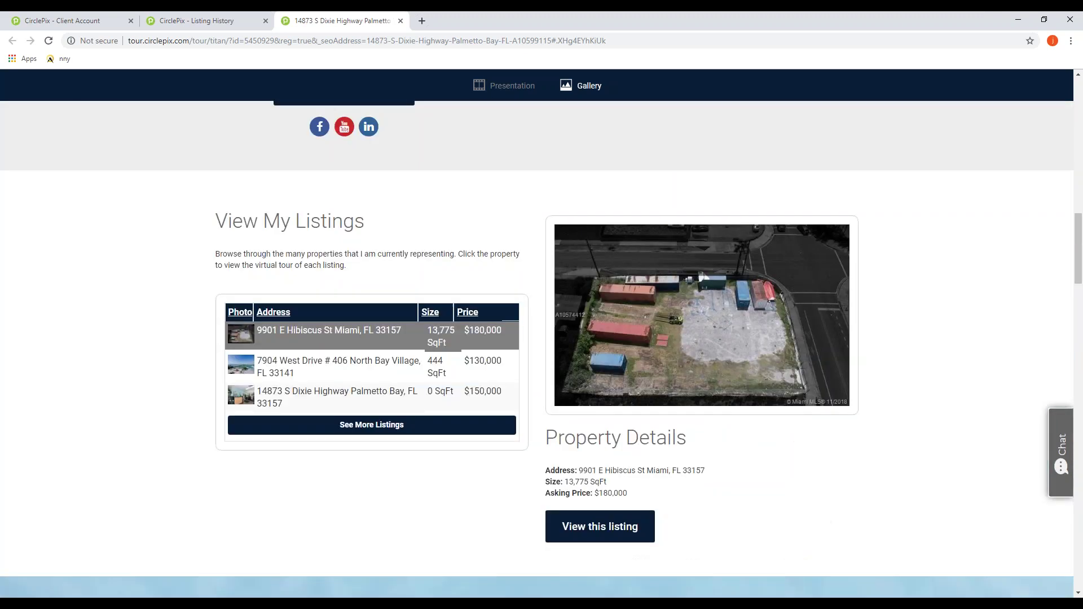
Step: Scroll back up to the photo gallery captioned 'One Location For All Your Needs!'
{"action": "scroll", "coordinate": [692, 414], "scroll_direction": "up", "scroll_amount": 10}
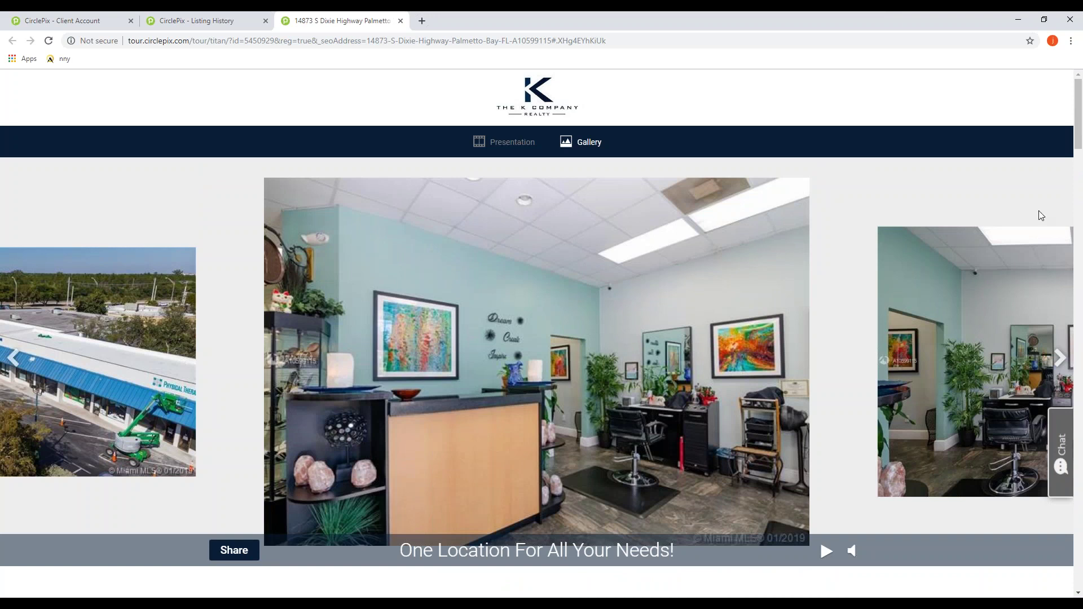
Step: Close the tour tab, skim the Listing History page, and go to Announce Open House
{"action": "left_click", "coordinate": [401, 21]}
{"action": "scroll", "coordinate": [138, 333], "scroll_direction": "down", "scroll_amount": 3}
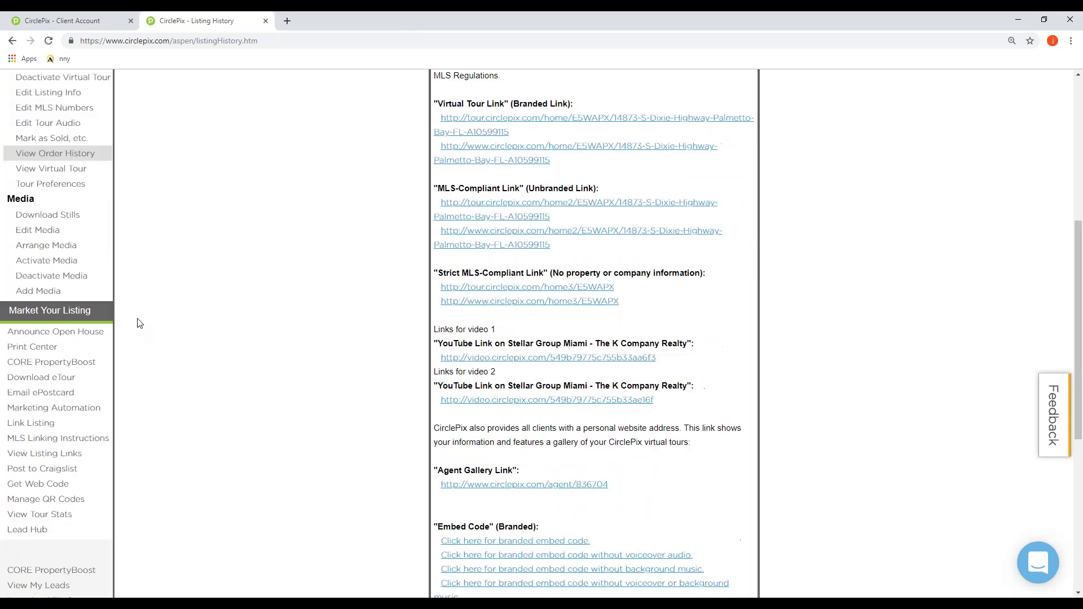
{"action": "scroll", "coordinate": [575, 223], "scroll_direction": "up", "scroll_amount": 2}
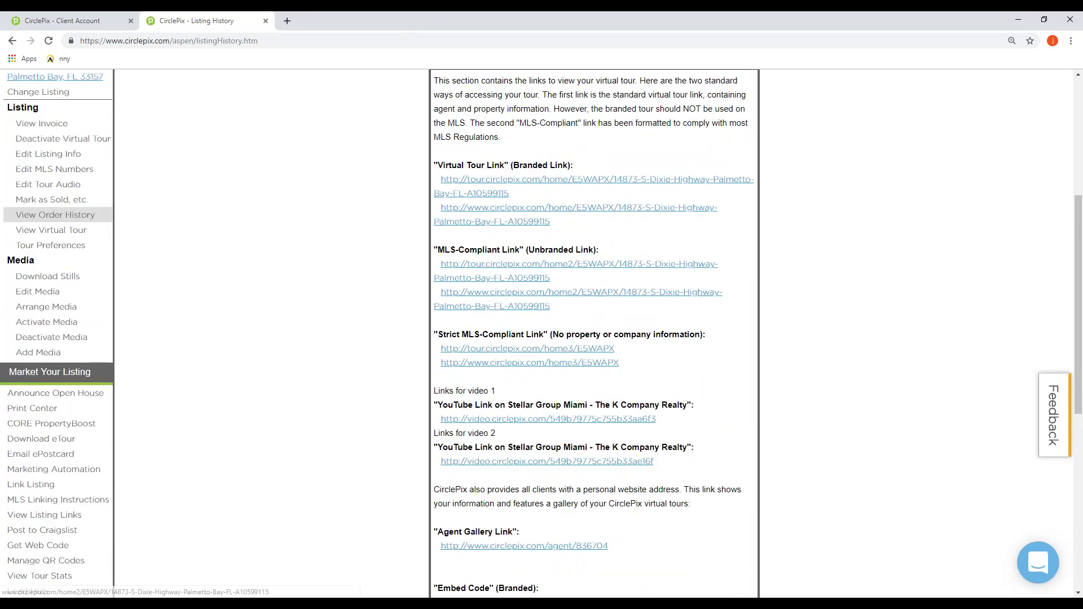
{"action": "scroll", "coordinate": [226, 259], "scroll_direction": "down", "scroll_amount": 2}
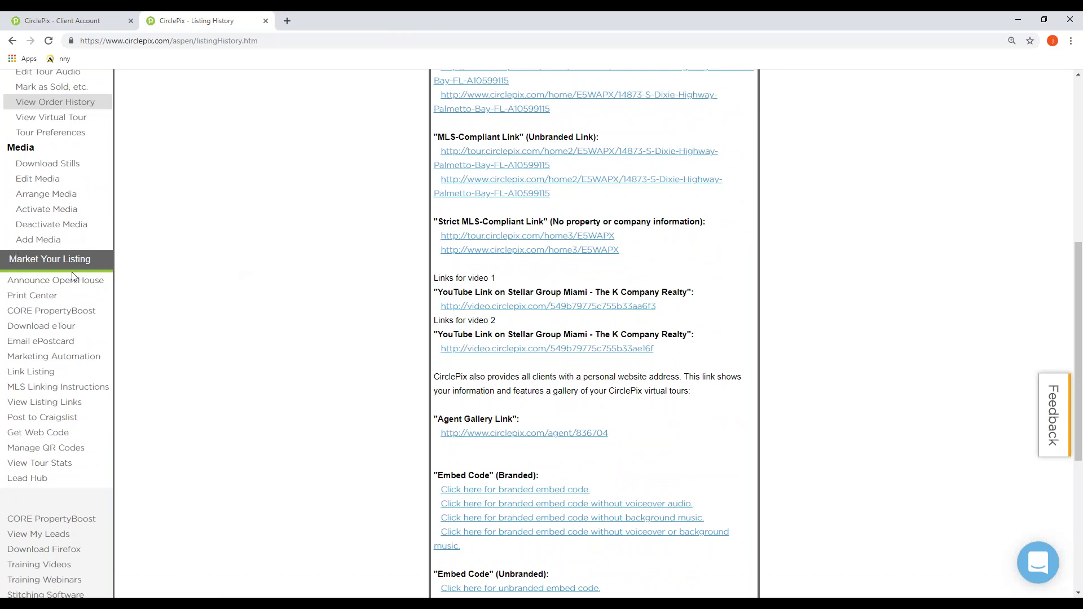
{"action": "scroll", "coordinate": [28, 120], "scroll_direction": "up", "scroll_amount": 2}
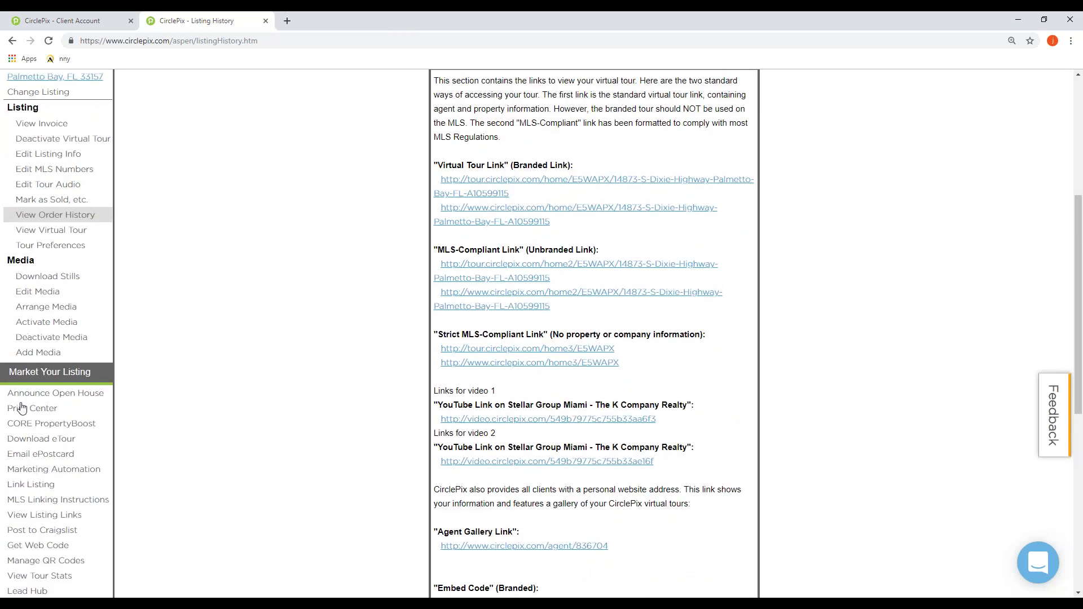
{"action": "scroll", "coordinate": [48, 389], "scroll_direction": "up", "scroll_amount": 3}
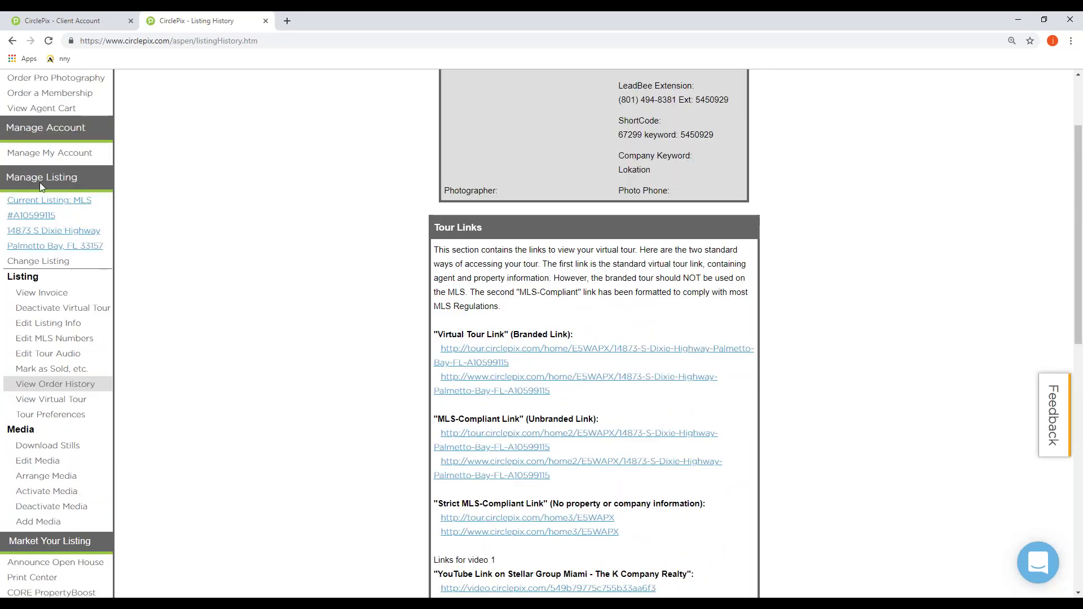
{"action": "scroll", "coordinate": [25, 299], "scroll_direction": "down", "scroll_amount": 2}
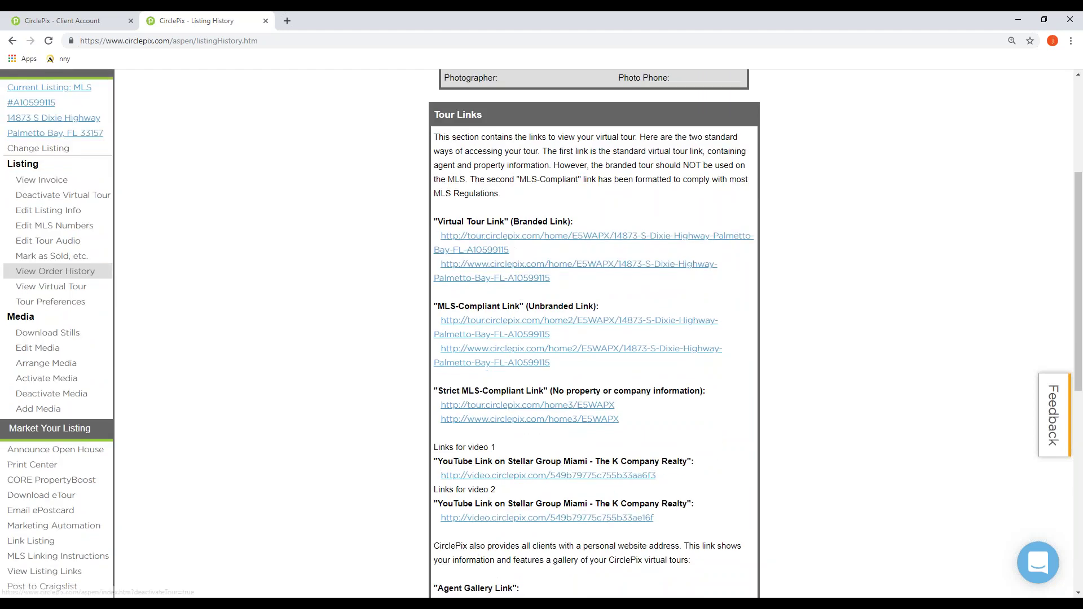
{"action": "scroll", "coordinate": [25, 370], "scroll_direction": "down", "scroll_amount": 1}
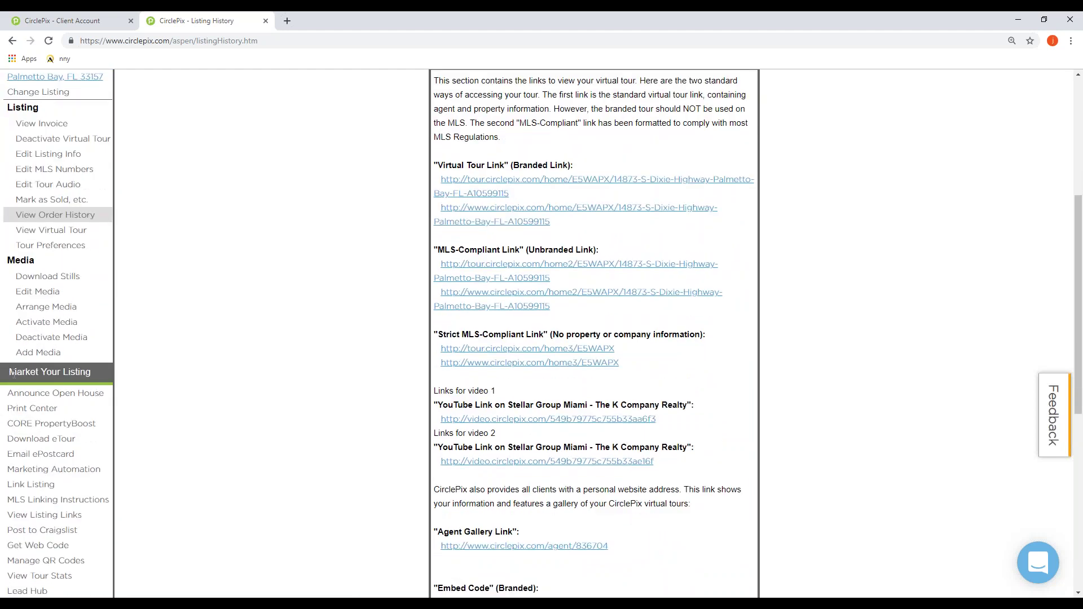
{"action": "scroll", "coordinate": [10, 376], "scroll_direction": "down", "scroll_amount": 2}
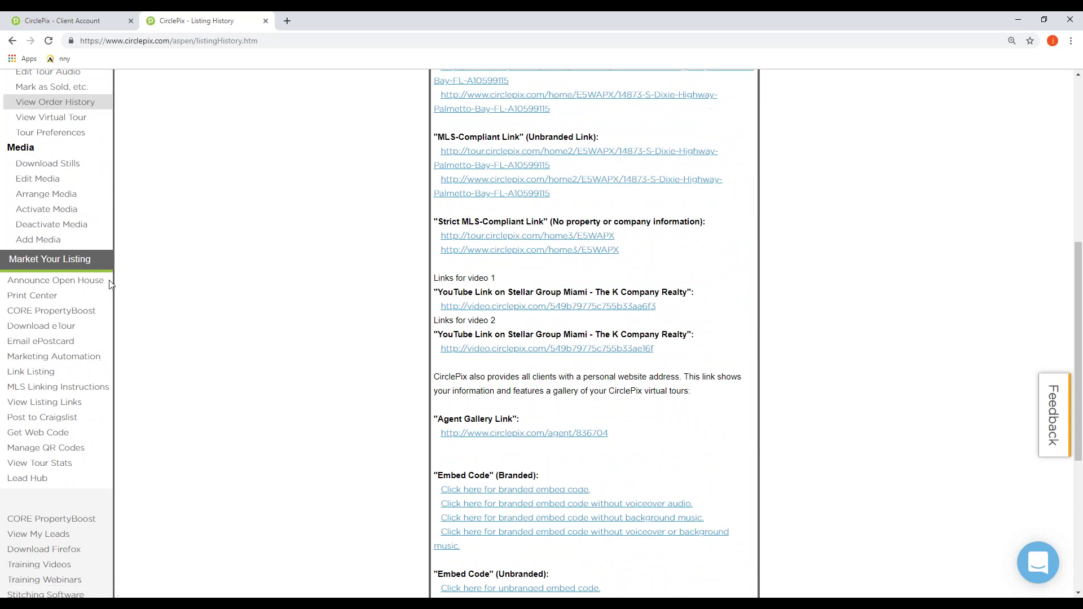
{"action": "left_click_drag", "start_coordinate": [103, 284], "coordinate": [14, 281]}
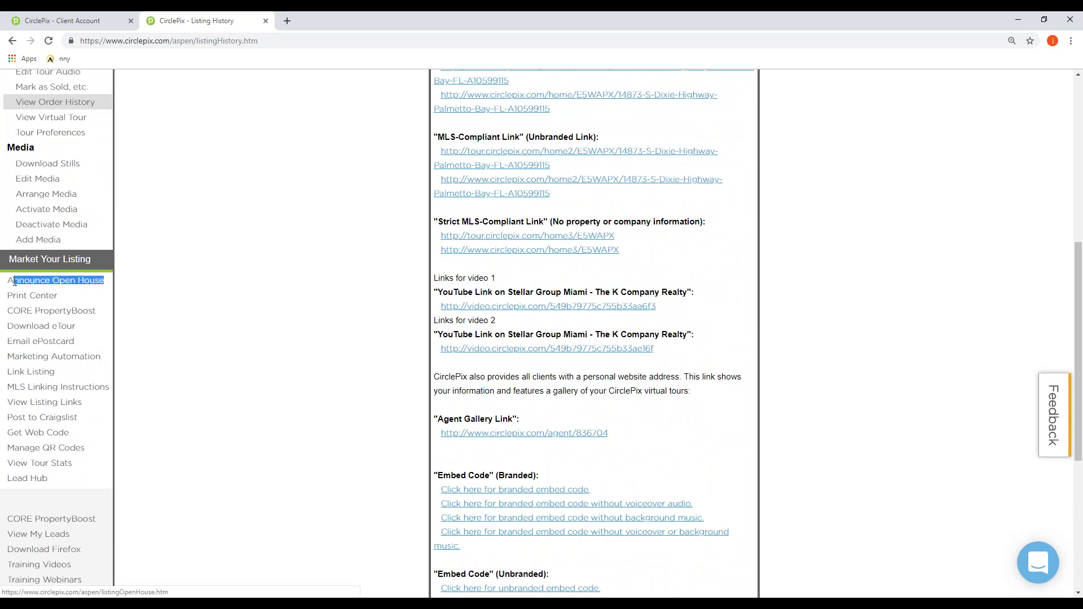
{"action": "left_click", "coordinate": [57, 286]}
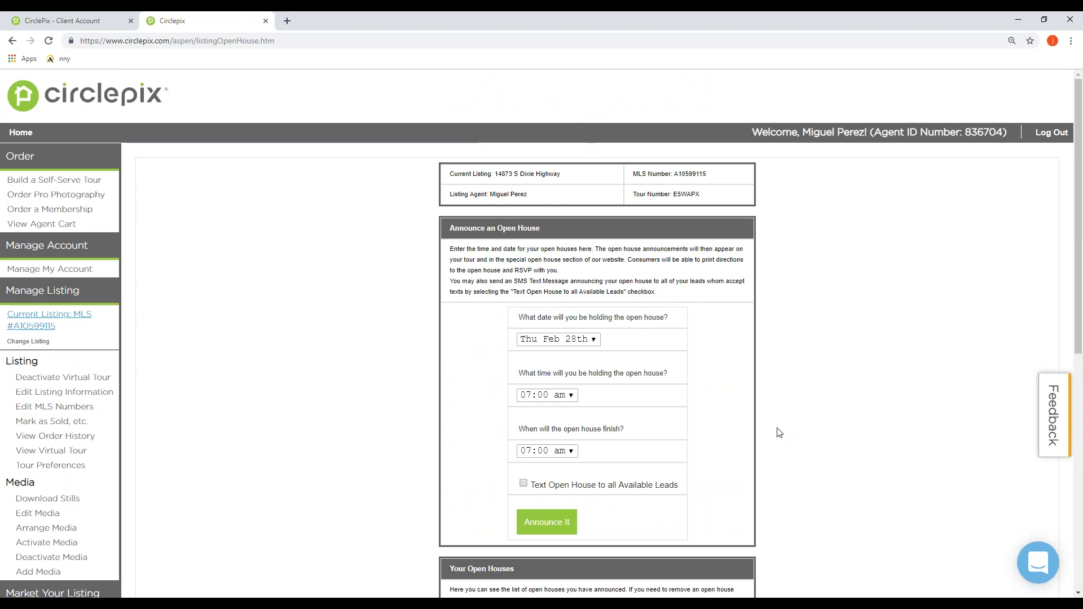
Step: Review the open house date and time form and Your Open Houses table, then go to Print Center
{"action": "scroll", "coordinate": [773, 435], "scroll_direction": "down", "scroll_amount": 1}
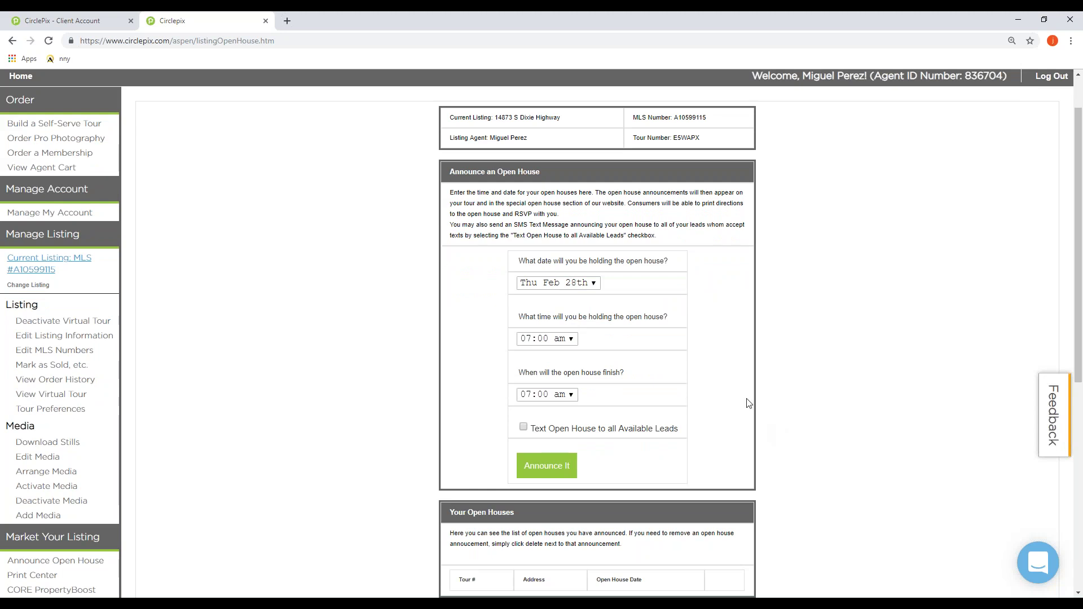
{"action": "scroll", "coordinate": [745, 402], "scroll_direction": "down", "scroll_amount": 1}
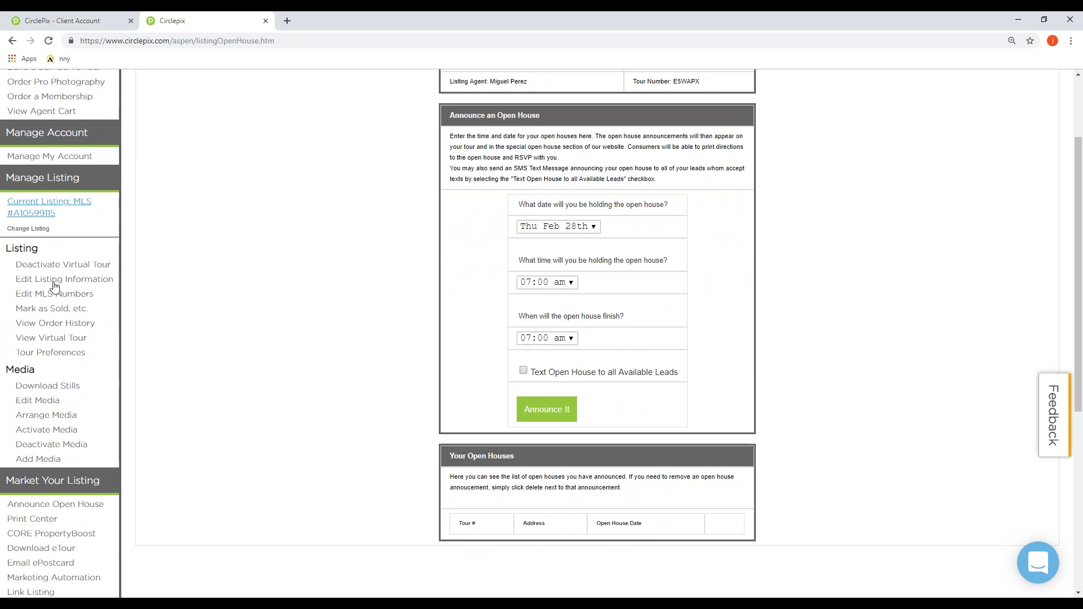
{"action": "scroll", "coordinate": [54, 288], "scroll_direction": "down", "scroll_amount": 3}
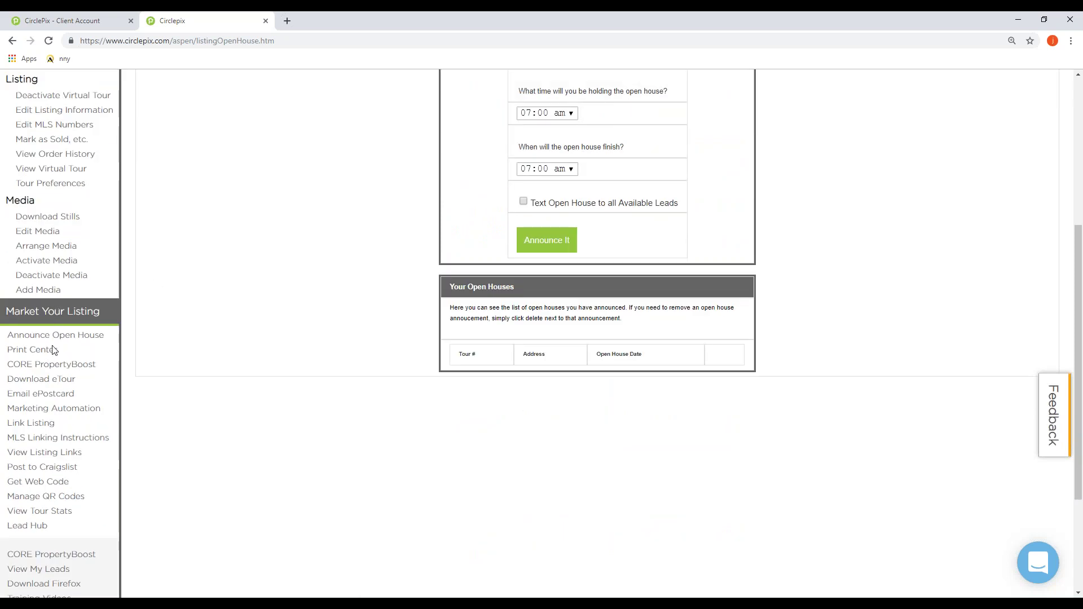
{"action": "left_click_drag", "start_coordinate": [58, 352], "coordinate": [9, 352]}
{"action": "left_click", "coordinate": [22, 356]}
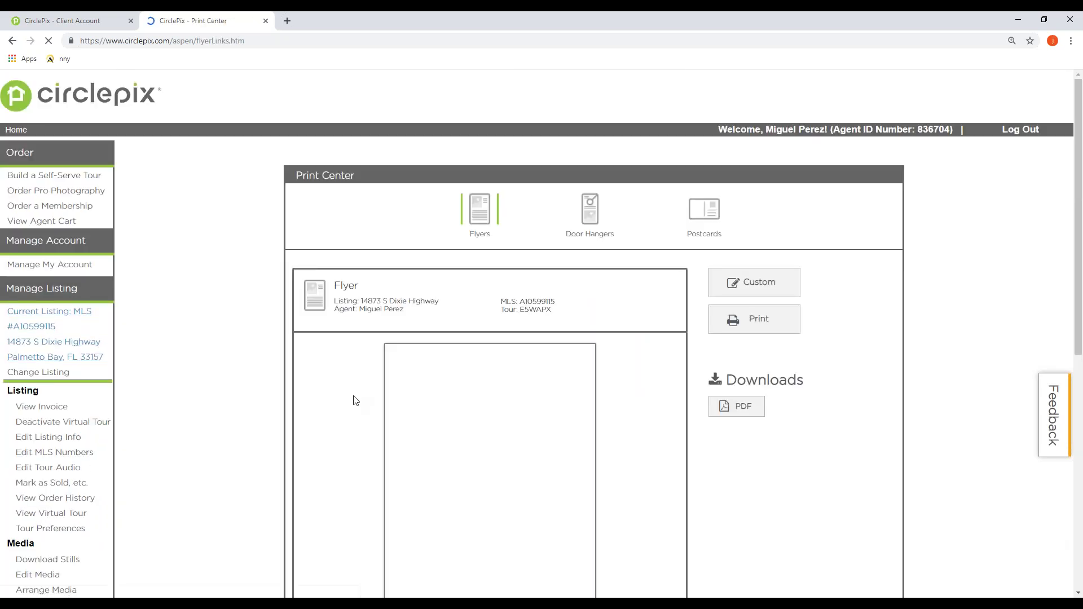
Step: Preview the listing's door hanger, then switch back to the flyer preview
{"action": "scroll", "coordinate": [423, 356], "scroll_direction": "down", "scroll_amount": 1}
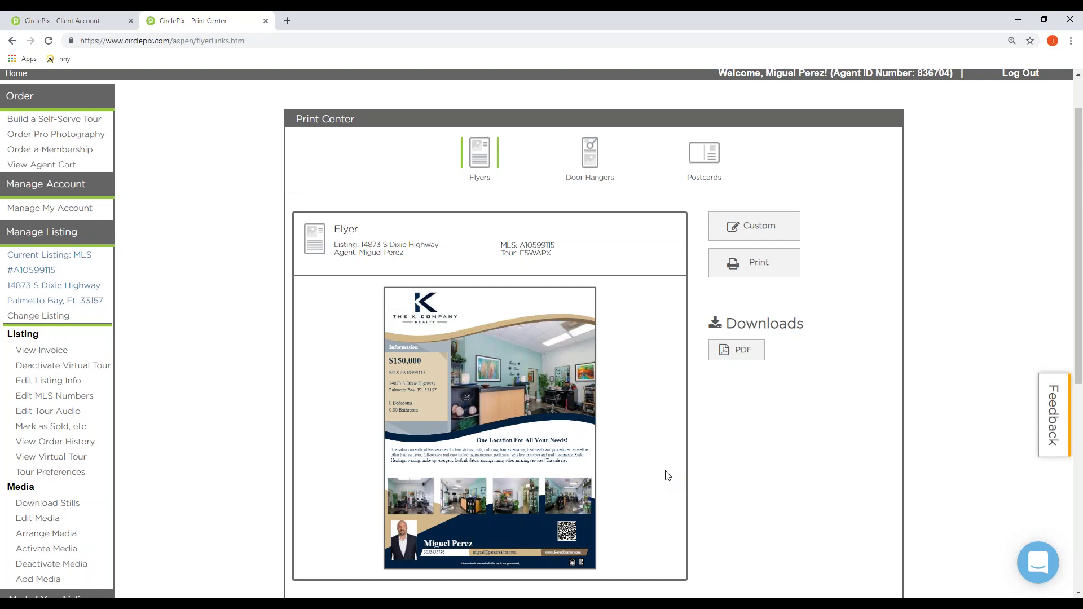
{"action": "left_click", "coordinate": [589, 151]}
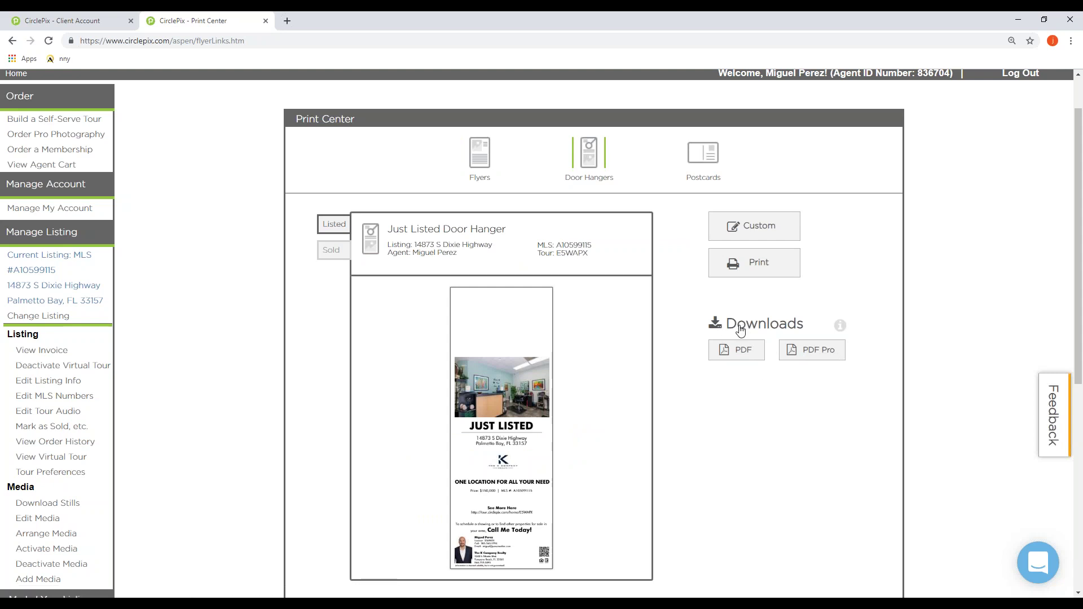
{"action": "left_click", "coordinate": [479, 159]}
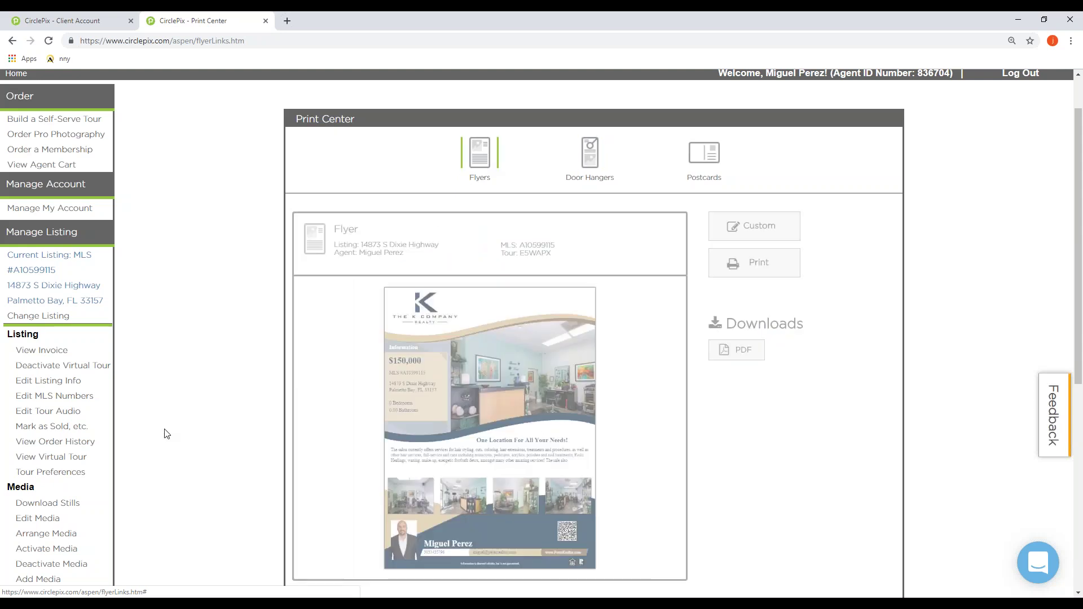
Step: Highlight View Tour Stats under Market Your Listing and go to the tour statistics page
{"action": "scroll", "coordinate": [175, 390], "scroll_direction": "down", "scroll_amount": 2}
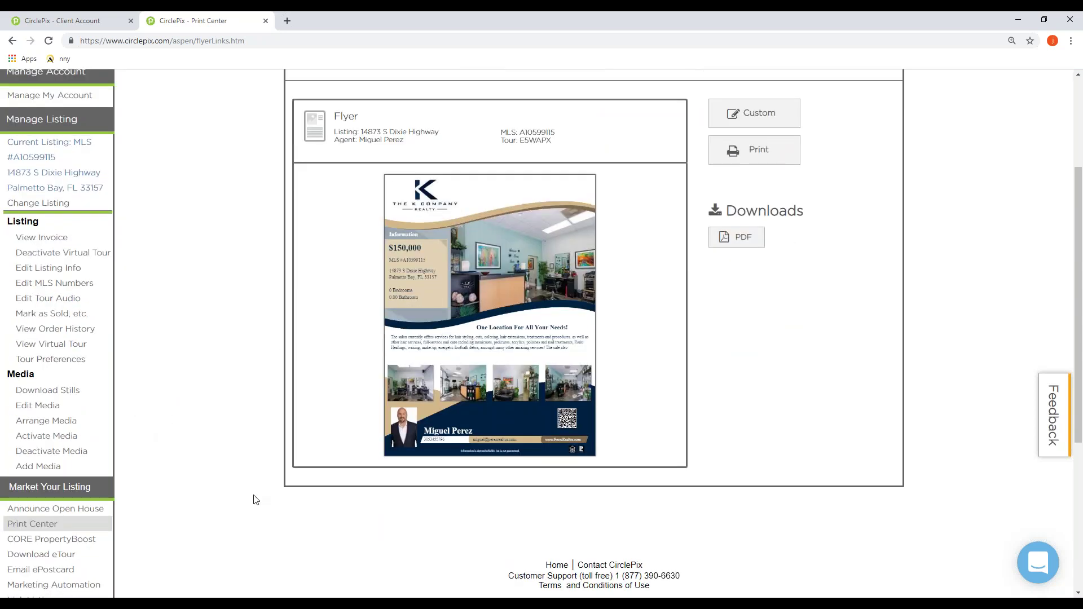
{"action": "scroll", "coordinate": [41, 445], "scroll_direction": "down", "scroll_amount": 2}
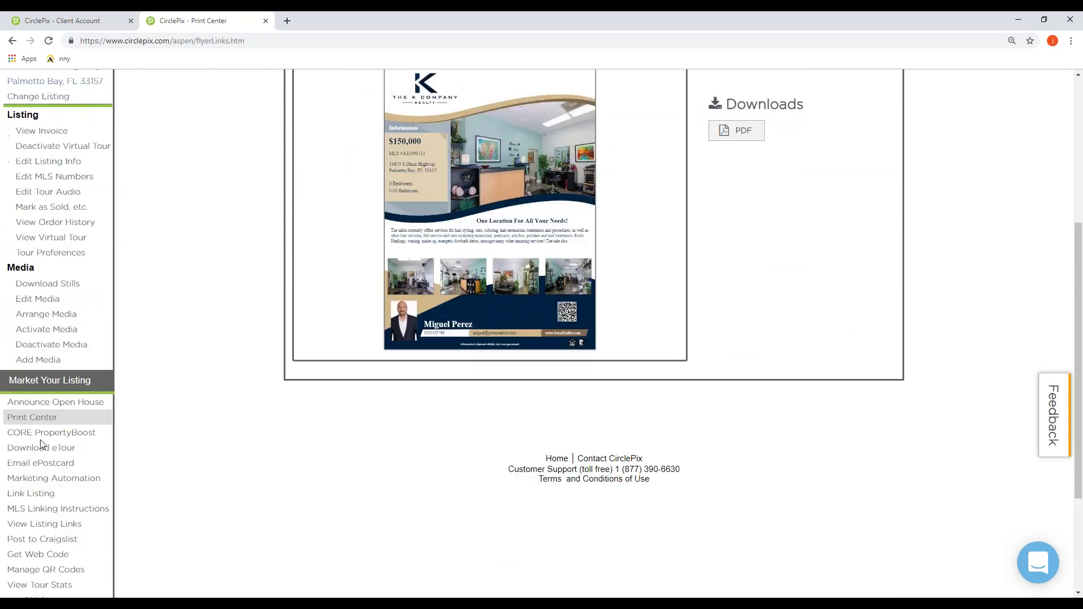
{"action": "scroll", "coordinate": [41, 446], "scroll_direction": "down", "scroll_amount": 3}
{"action": "left_click_drag", "start_coordinate": [79, 418], "coordinate": [9, 423]}
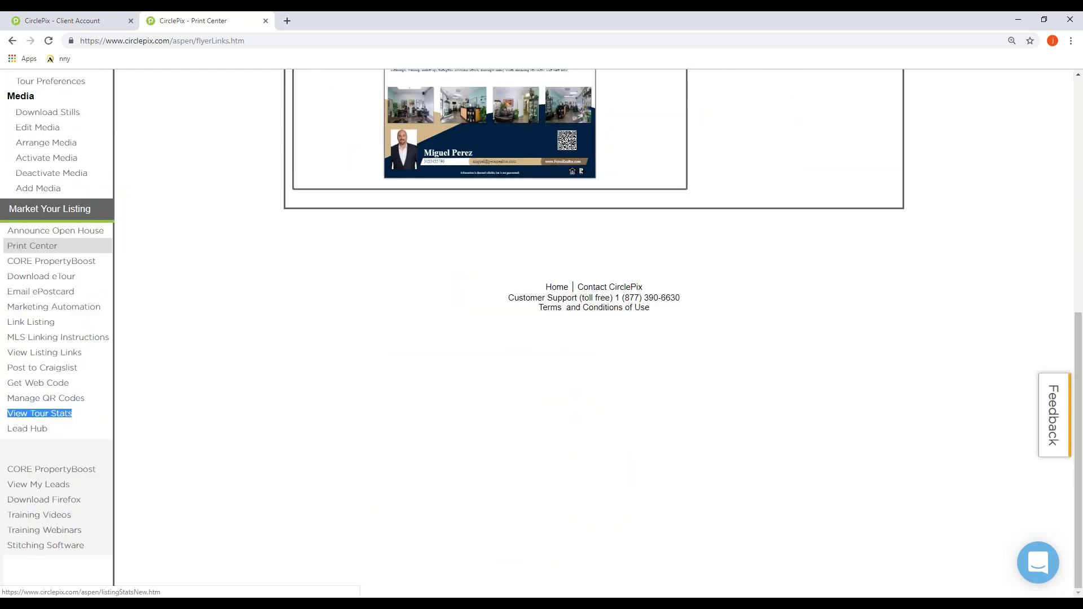
{"action": "left_click", "coordinate": [84, 420]}
{"action": "left_click_drag", "start_coordinate": [75, 420], "coordinate": [9, 413]}
{"action": "left_click", "coordinate": [25, 417]}
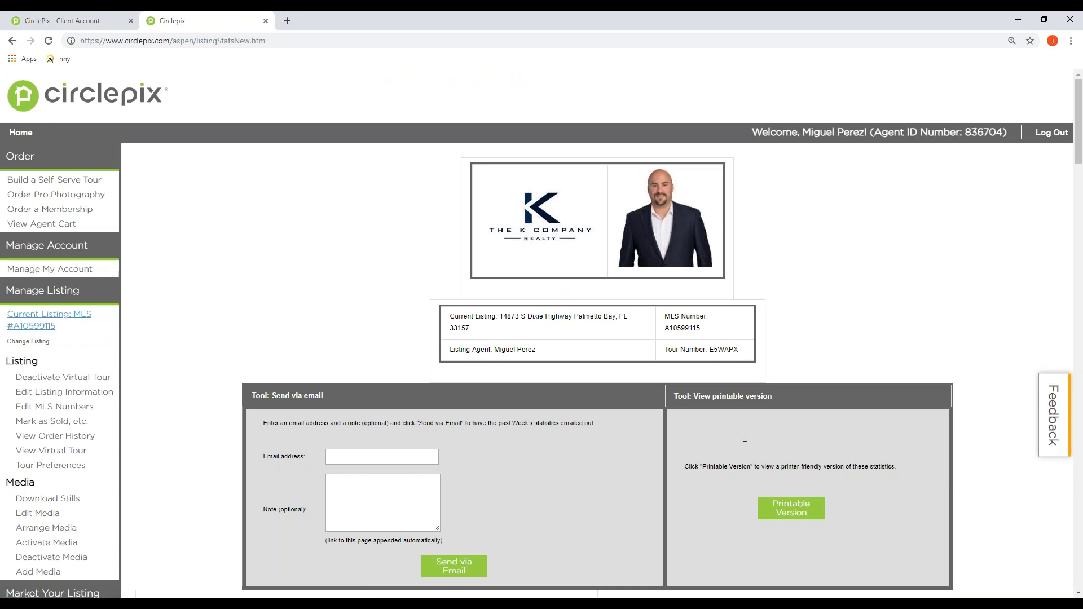
Step: Walk through the stats: 351 page views, 96 unique visitors, 178 views this week, and the monthly chart
{"action": "scroll", "coordinate": [734, 408], "scroll_direction": "down", "scroll_amount": 5}
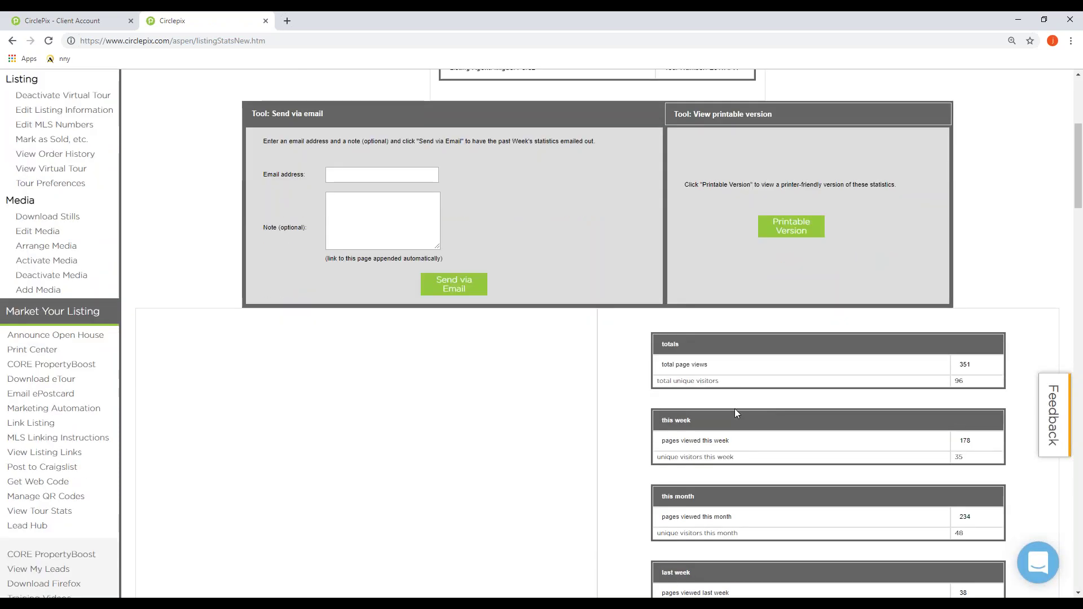
{"action": "scroll", "coordinate": [735, 409], "scroll_direction": "down", "scroll_amount": 1}
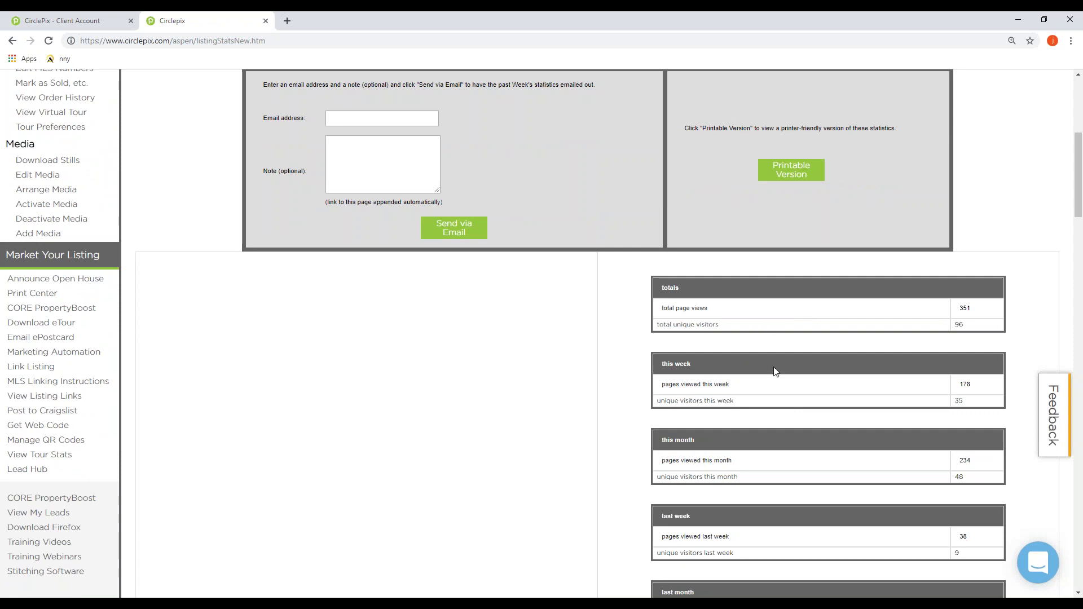
{"action": "scroll", "coordinate": [784, 427], "scroll_direction": "down", "scroll_amount": 4}
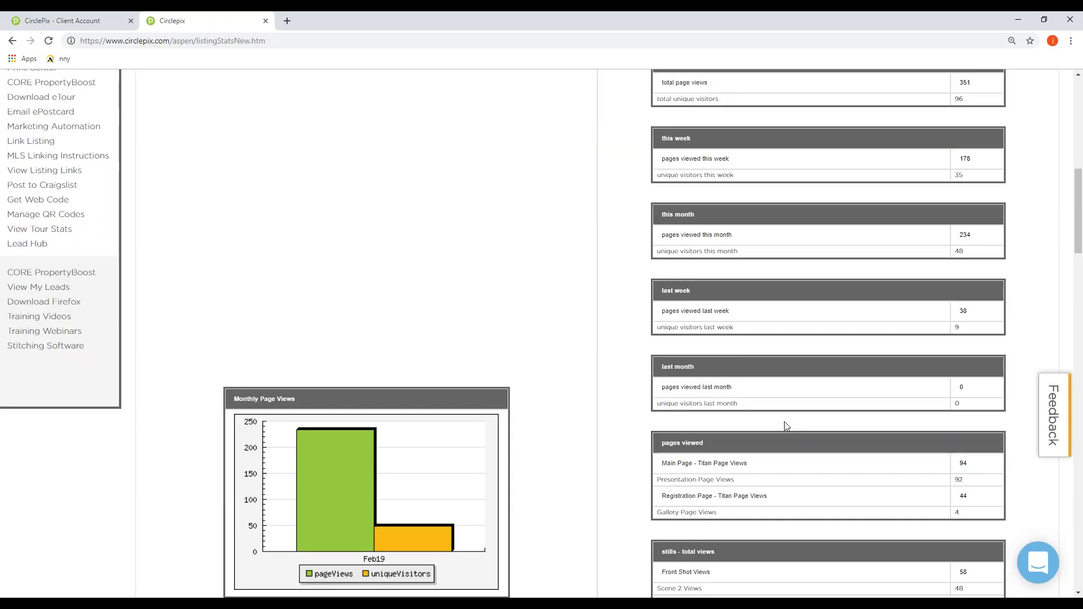
{"action": "scroll", "coordinate": [785, 428], "scroll_direction": "down", "scroll_amount": 3}
{"action": "scroll", "coordinate": [782, 430], "scroll_direction": "up", "scroll_amount": 8}
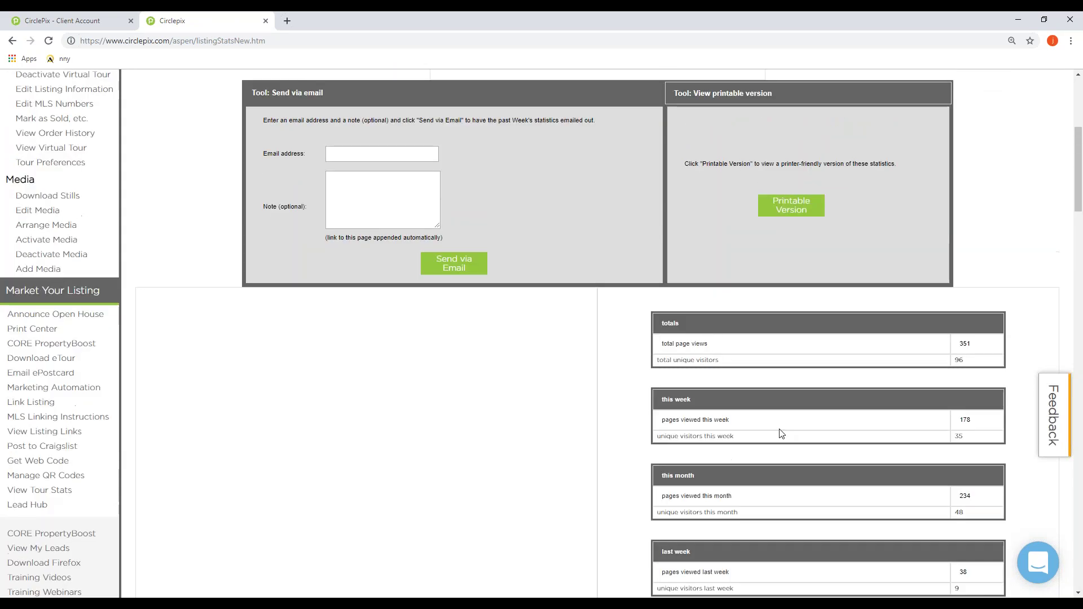
{"action": "scroll", "coordinate": [781, 433], "scroll_direction": "up", "scroll_amount": 5}
{"action": "scroll", "coordinate": [128, 372], "scroll_direction": "down", "scroll_amount": 6}
{"action": "scroll", "coordinate": [101, 367], "scroll_direction": "down", "scroll_amount": 4}
{"action": "scroll", "coordinate": [73, 336], "scroll_direction": "up", "scroll_amount": 2}
{"action": "left_click_drag", "start_coordinate": [59, 360], "coordinate": [7, 356]}
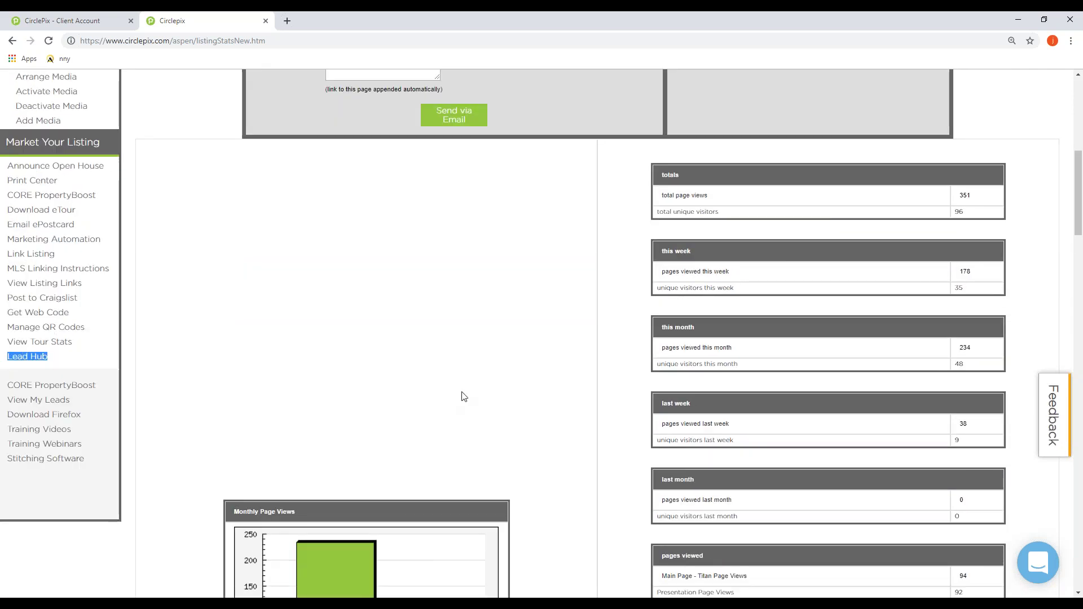
{"action": "scroll", "coordinate": [460, 401], "scroll_direction": "up", "scroll_amount": 1}
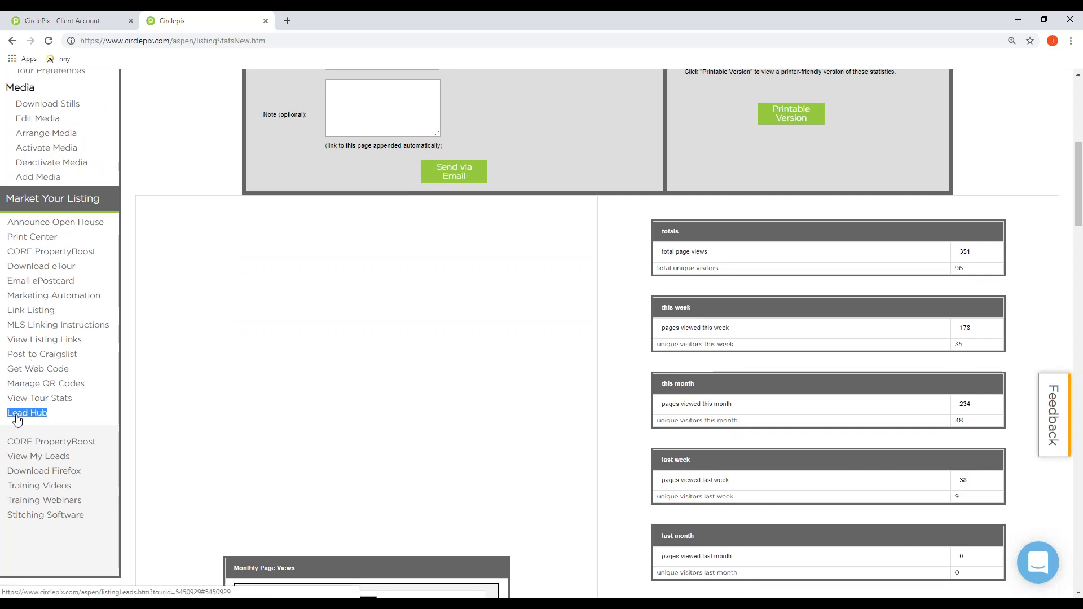
{"action": "scroll", "coordinate": [17, 419], "scroll_direction": "up", "scroll_amount": 7}
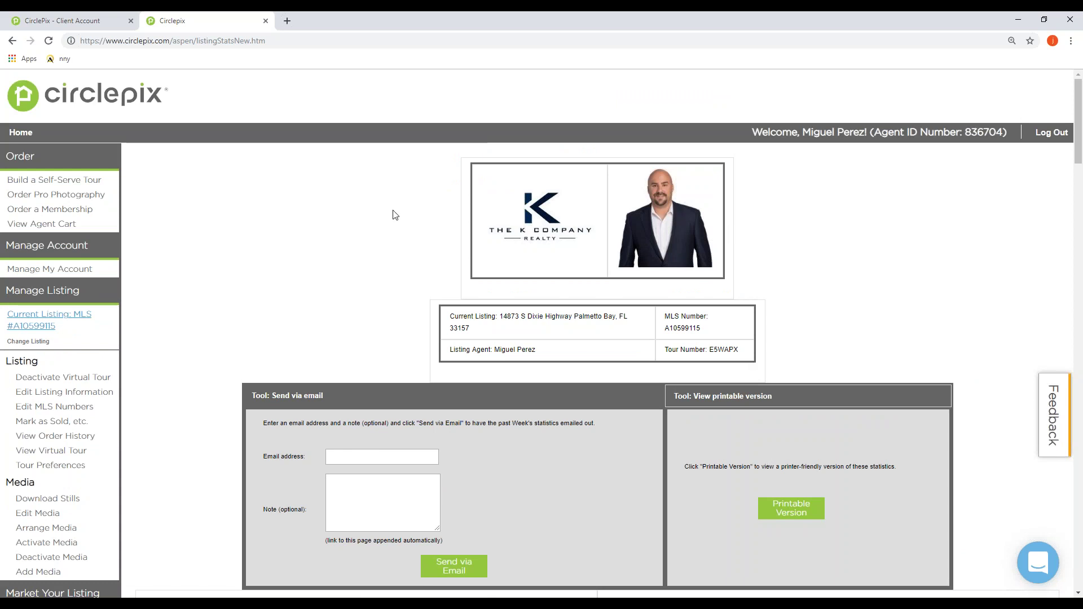
{"action": "scroll", "coordinate": [235, 230], "scroll_direction": "down", "scroll_amount": 1}
Step: Scroll down and highlight the print marketing materials and tour statistics options in the sidebar
{"action": "scroll", "coordinate": [235, 230], "scroll_direction": "down", "scroll_amount": 3}
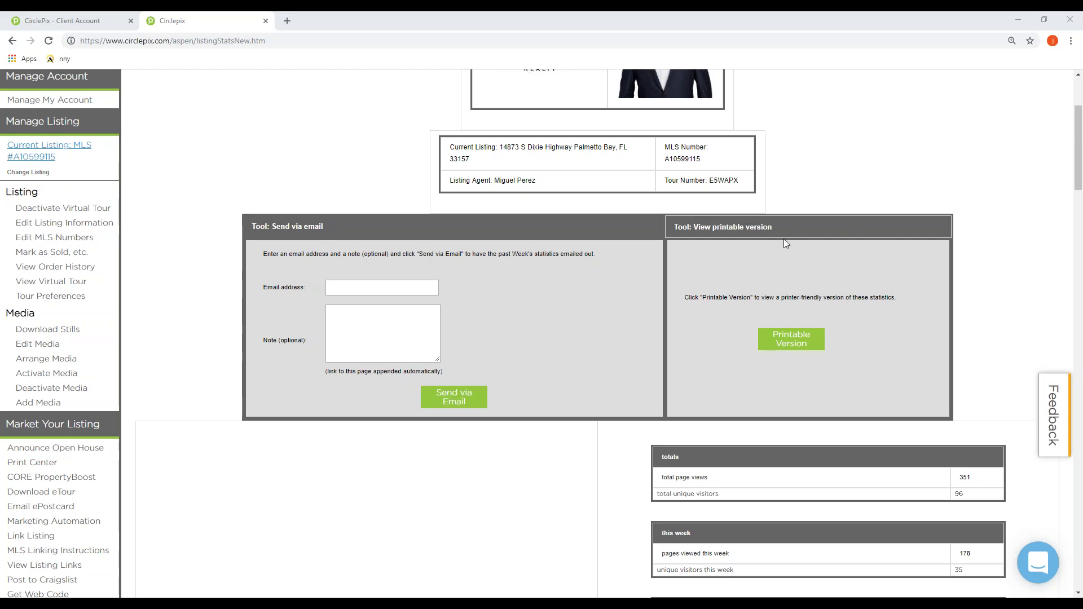
{"action": "scroll", "coordinate": [259, 247], "scroll_direction": "down", "scroll_amount": 3}
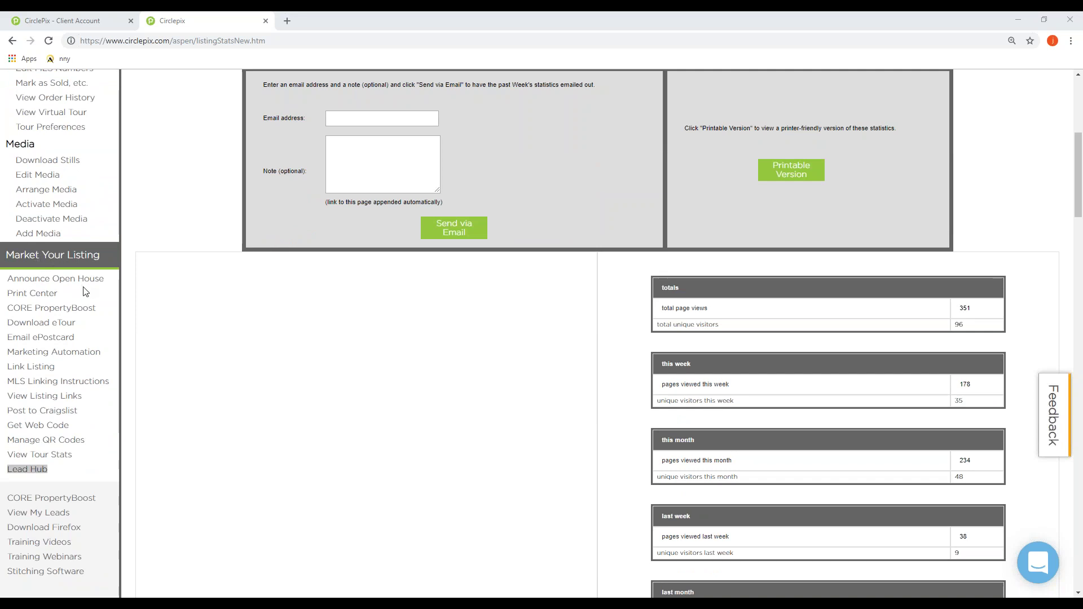
{"action": "double_click", "coordinate": [31, 293]}
{"action": "left_click", "coordinate": [31, 293]}
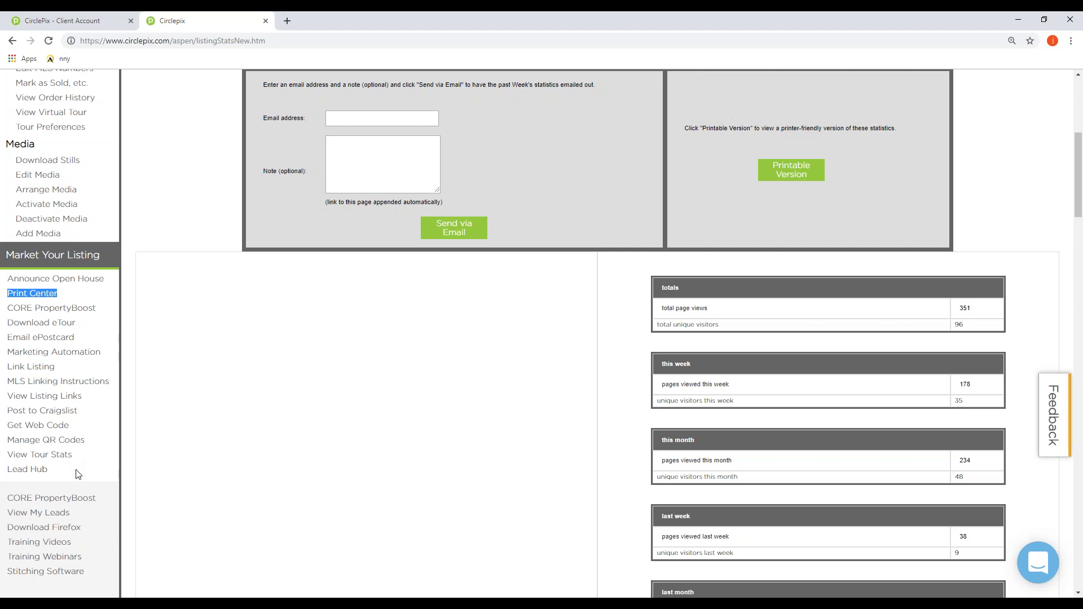
{"action": "left_click_drag", "start_coordinate": [73, 455], "coordinate": [9, 456]}
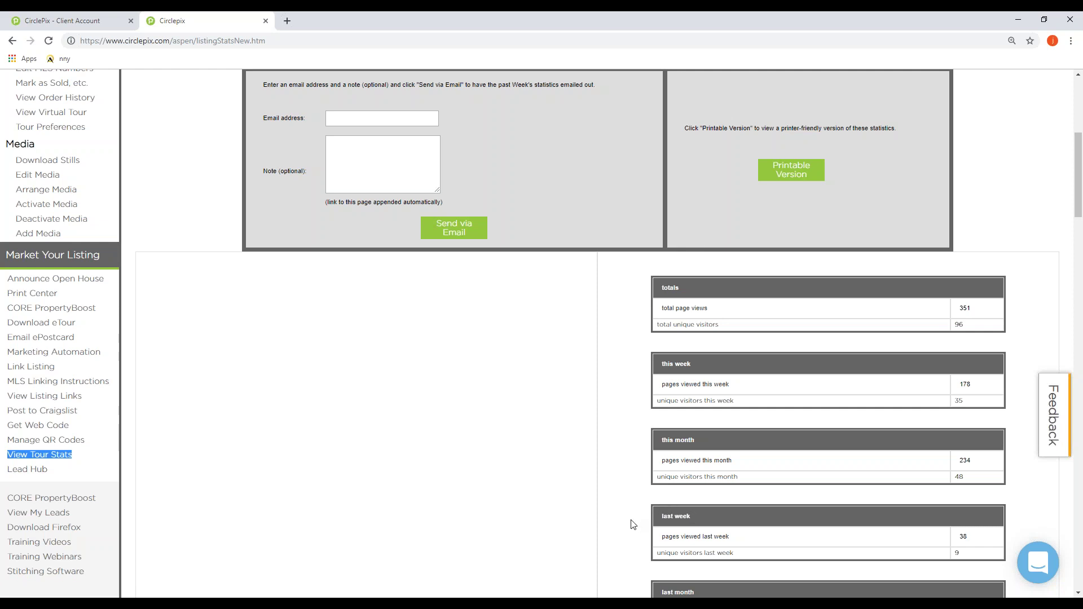
Step: Toggle full screen on and off, then open Announce Open House under Market Your Listing
{"action": "key", "text": "F11"}
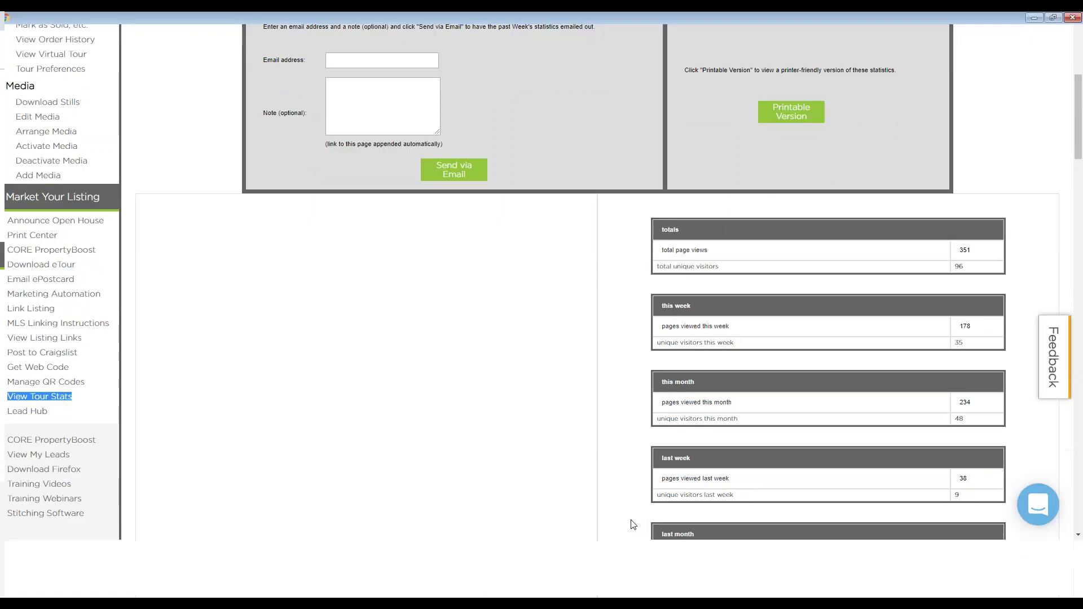
{"action": "key", "text": "F11"}
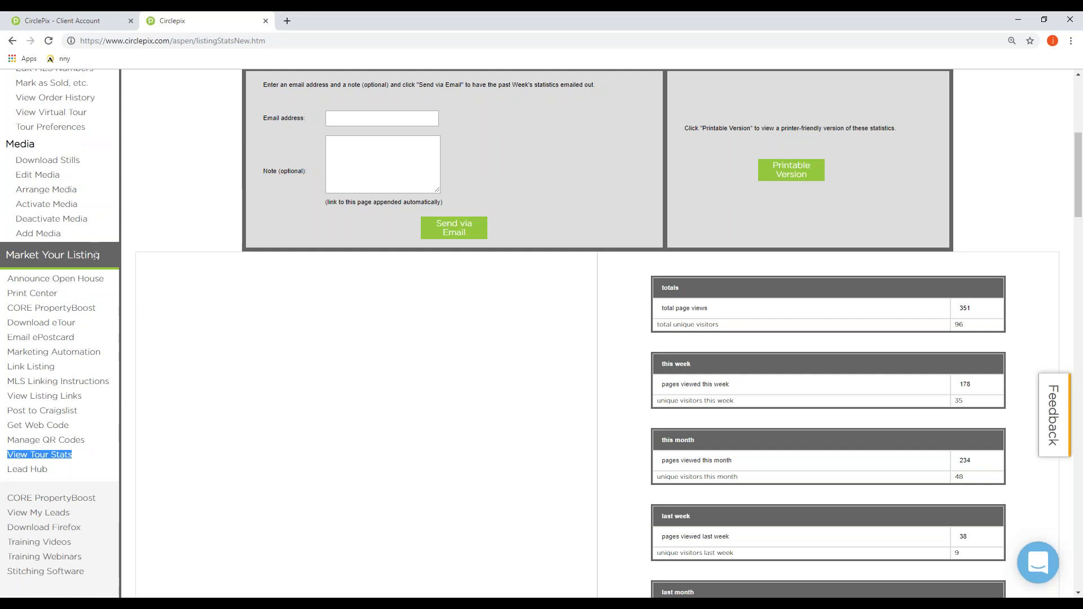
{"action": "left_click_drag", "start_coordinate": [101, 255], "coordinate": [6, 268]}
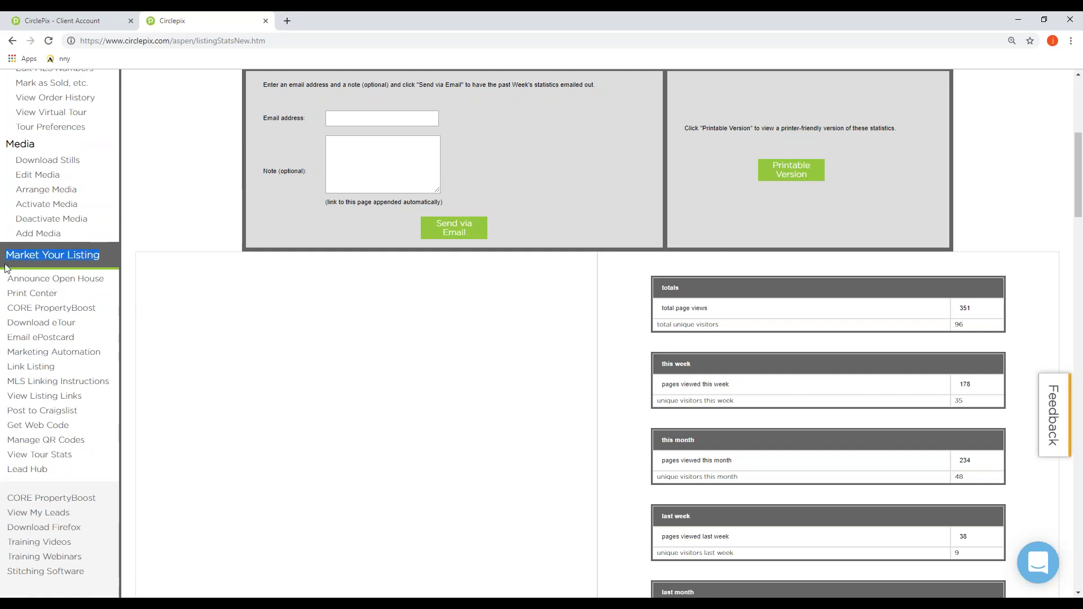
{"action": "left_click", "coordinate": [46, 283]}
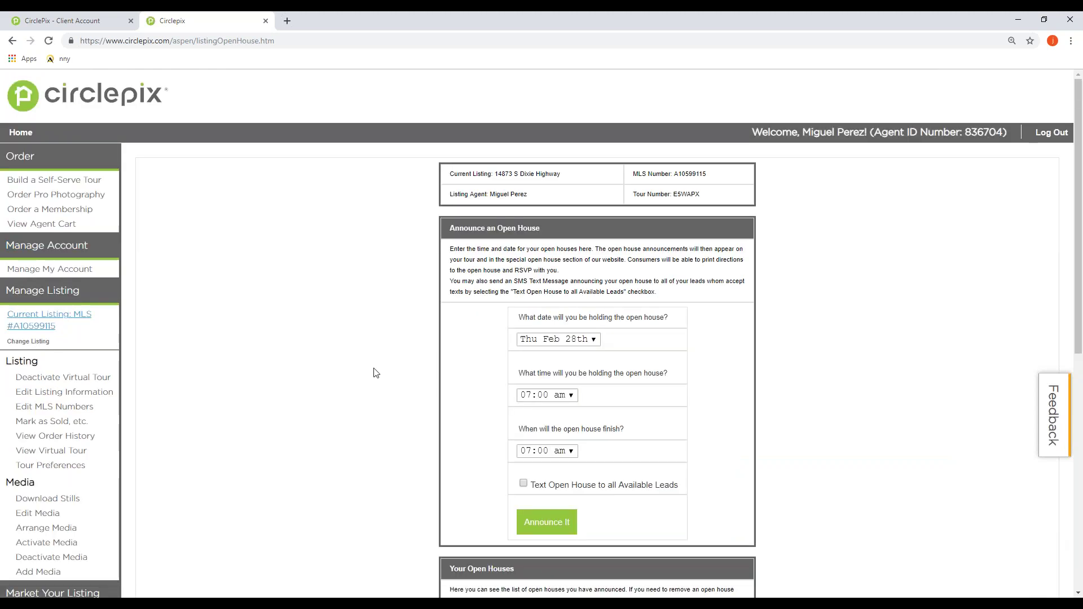
{"action": "scroll", "coordinate": [463, 228], "scroll_direction": "down", "scroll_amount": 1}
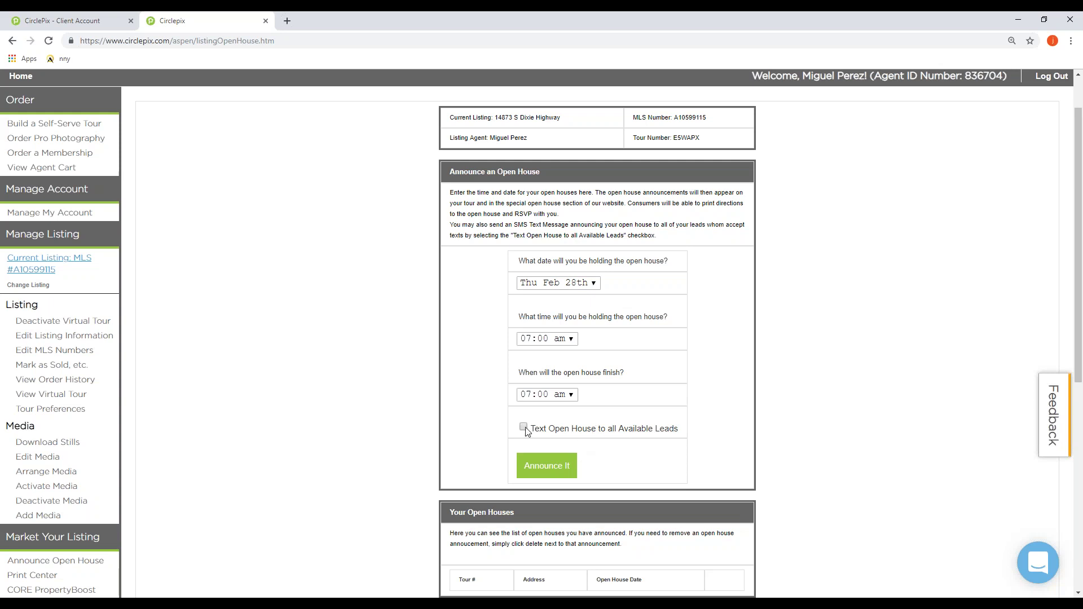
{"action": "scroll", "coordinate": [359, 422], "scroll_direction": "down", "scroll_amount": 1}
{"action": "scroll", "coordinate": [359, 422], "scroll_direction": "down", "scroll_amount": 1}
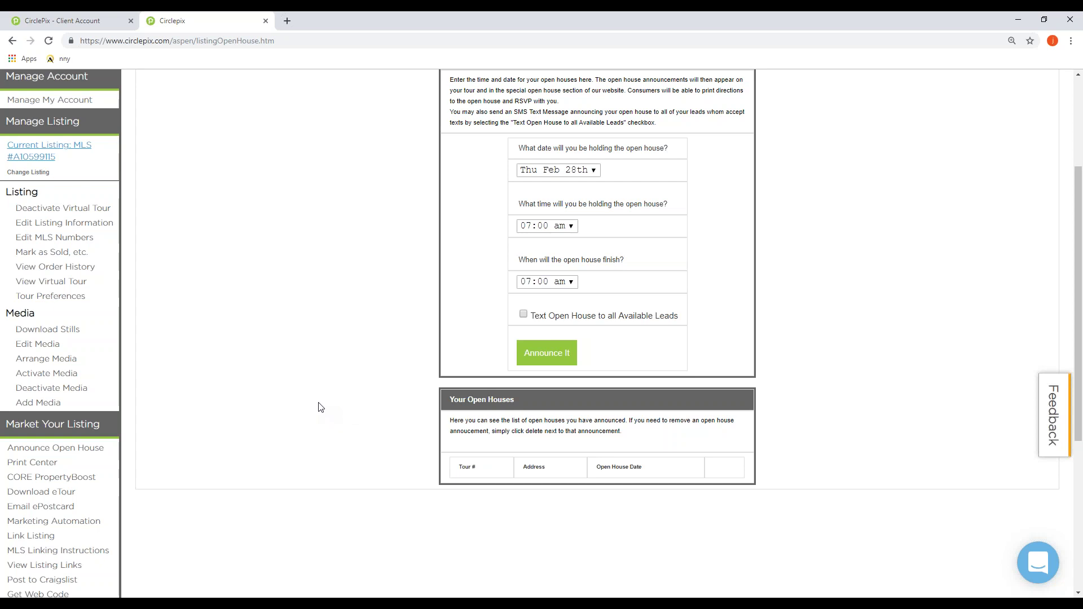
{"action": "scroll", "coordinate": [321, 407], "scroll_direction": "down", "scroll_amount": 3}
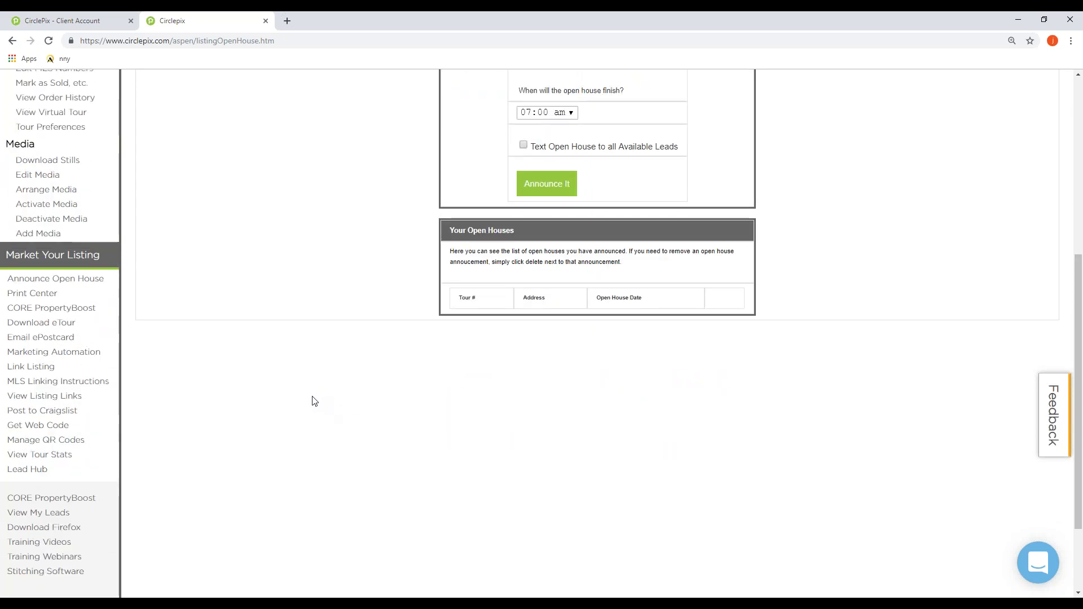
{"action": "scroll", "coordinate": [314, 400], "scroll_direction": "up", "scroll_amount": 1}
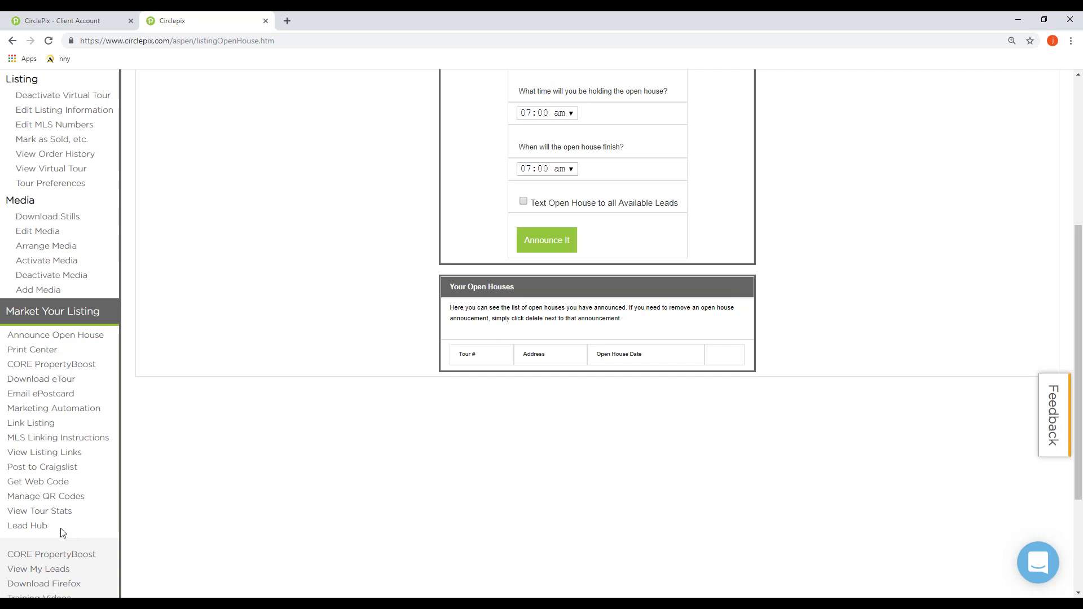
{"action": "scroll", "coordinate": [89, 525], "scroll_direction": "up", "scroll_amount": 1}
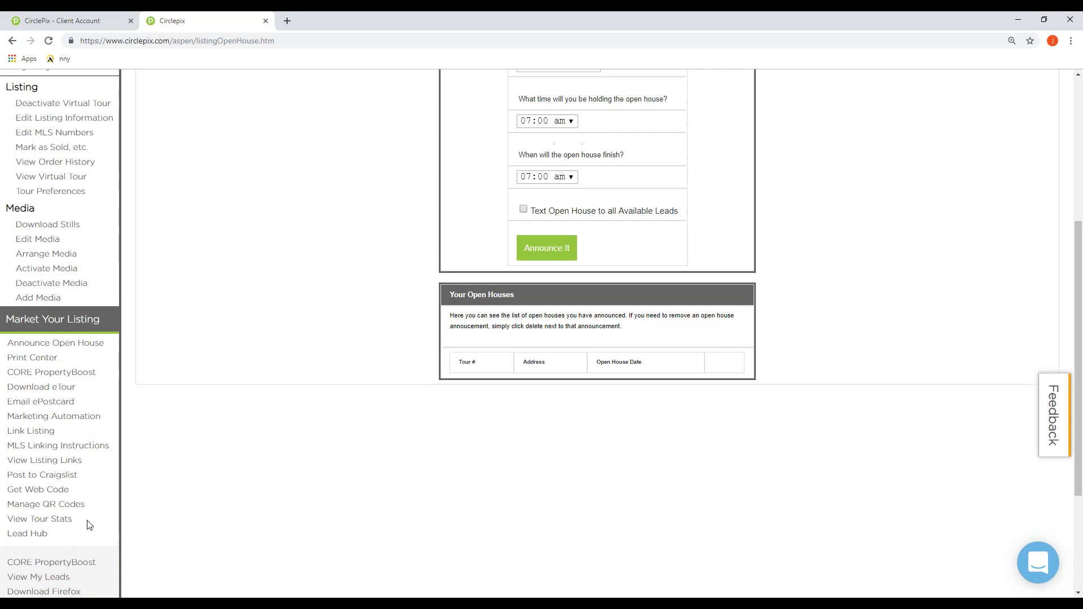
{"action": "scroll", "coordinate": [89, 525], "scroll_direction": "up", "scroll_amount": 5}
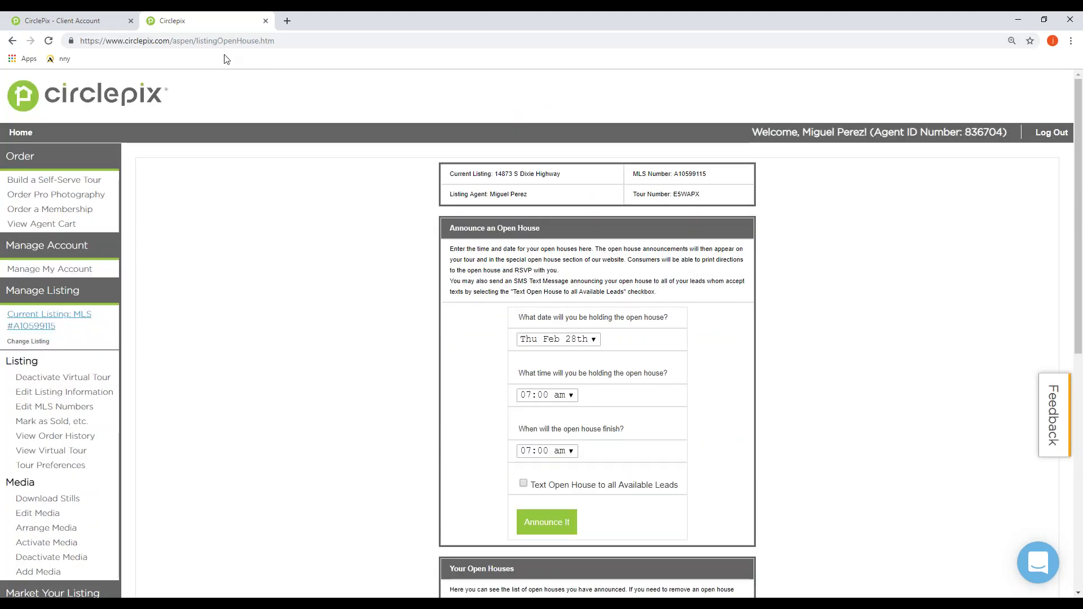
{"action": "scroll", "coordinate": [282, 335], "scroll_direction": "down", "scroll_amount": 1}
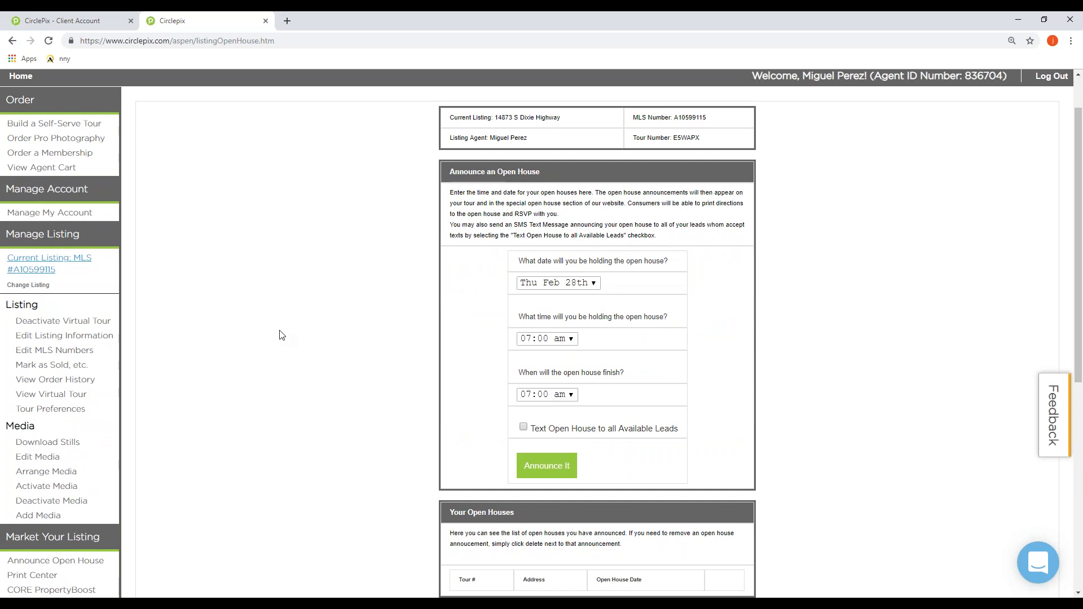
{"action": "scroll", "coordinate": [282, 335], "scroll_direction": "down", "scroll_amount": 1}
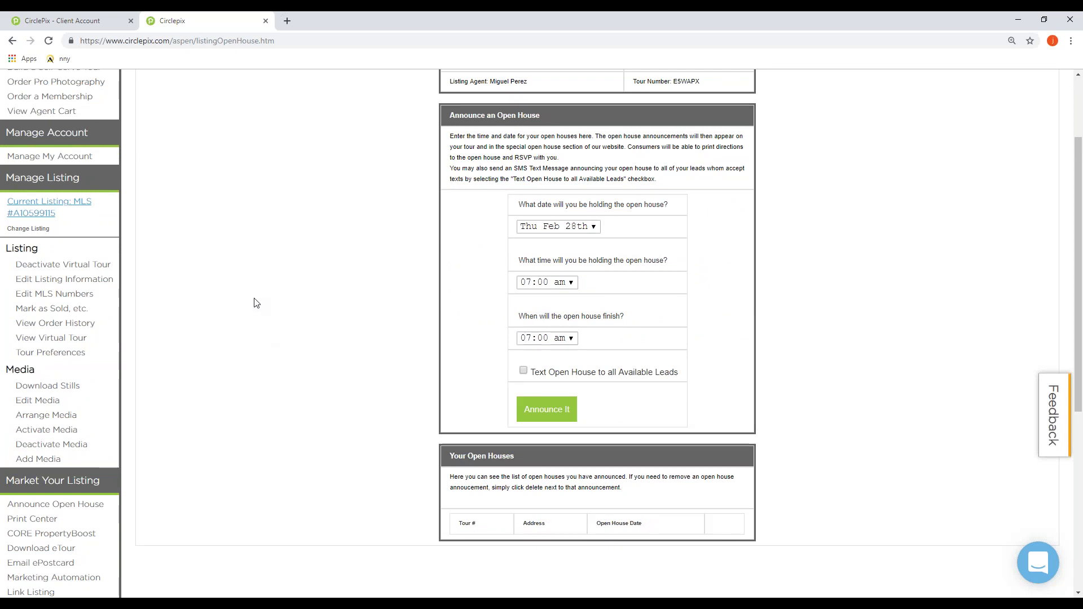
{"action": "scroll", "coordinate": [254, 302], "scroll_direction": "down", "scroll_amount": 3}
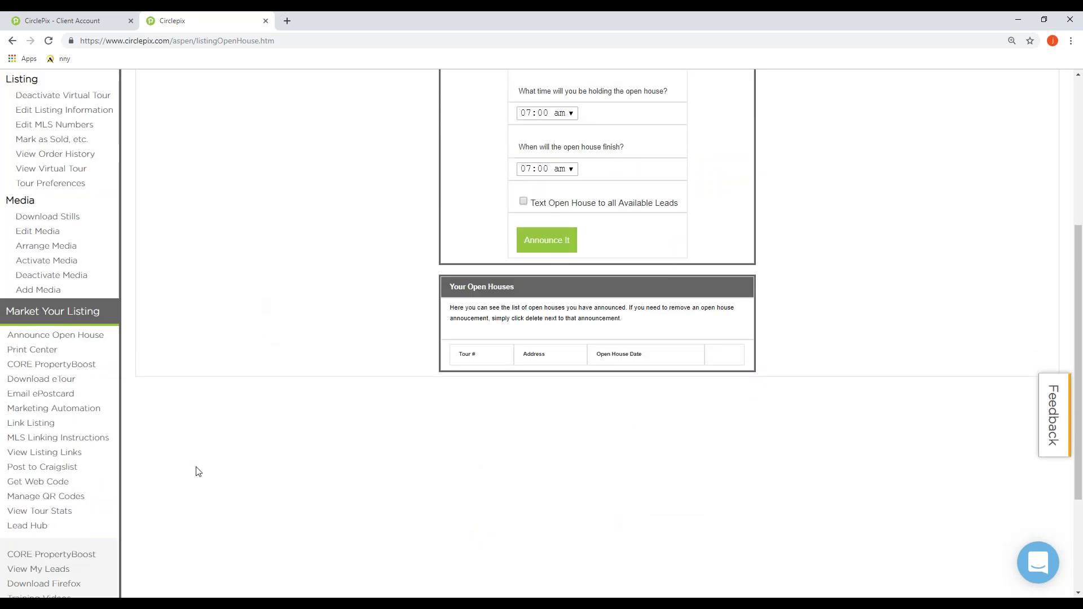
{"action": "scroll", "coordinate": [198, 471], "scroll_direction": "down", "scroll_amount": 1}
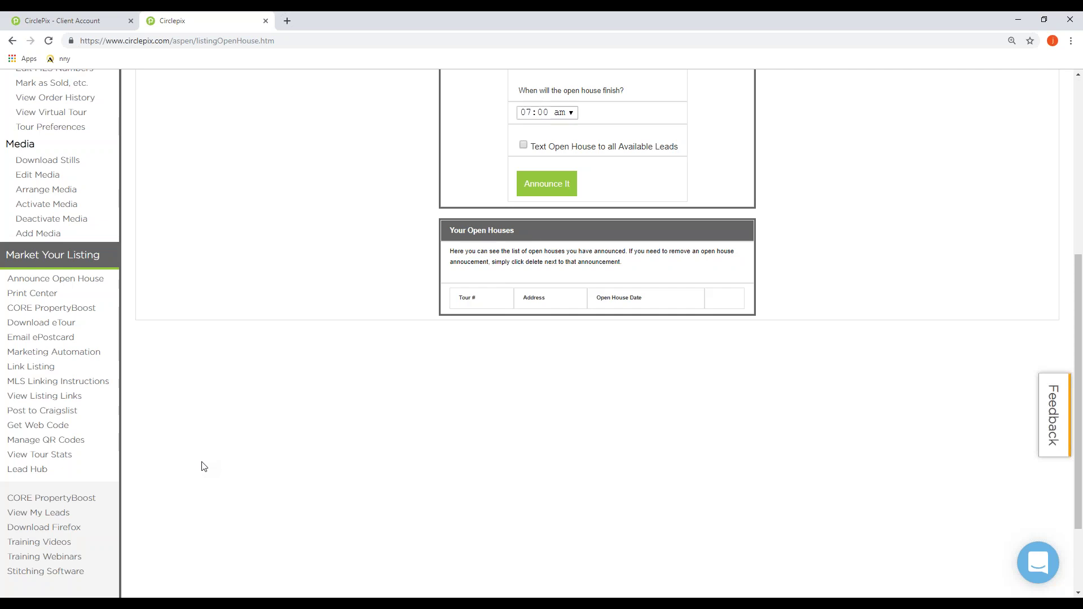
{"action": "scroll", "coordinate": [215, 451], "scroll_direction": "up", "scroll_amount": 3}
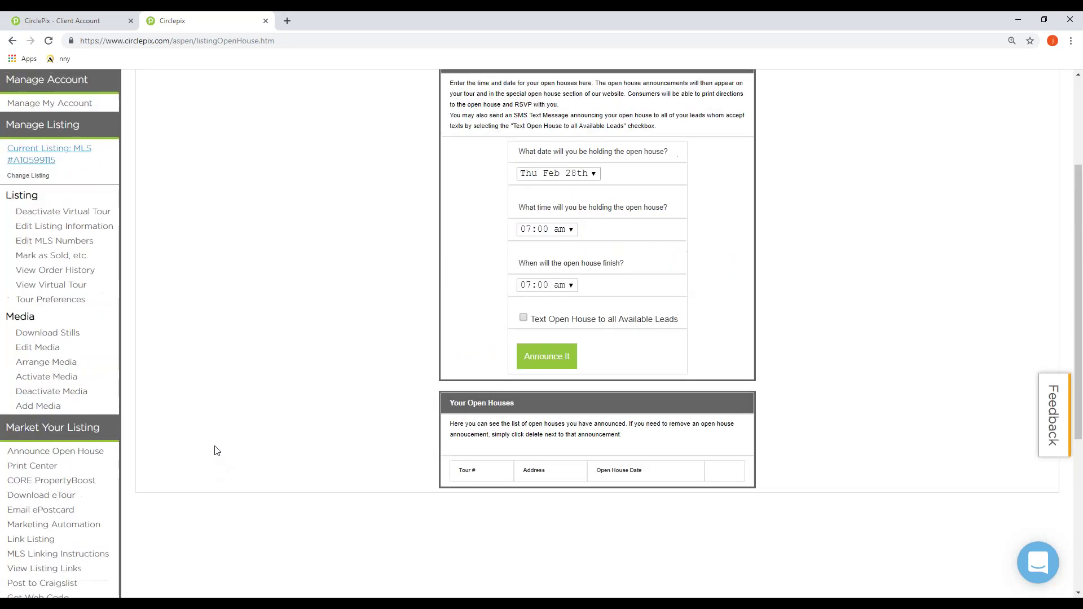
{"action": "scroll", "coordinate": [216, 449], "scroll_direction": "up", "scroll_amount": 3}
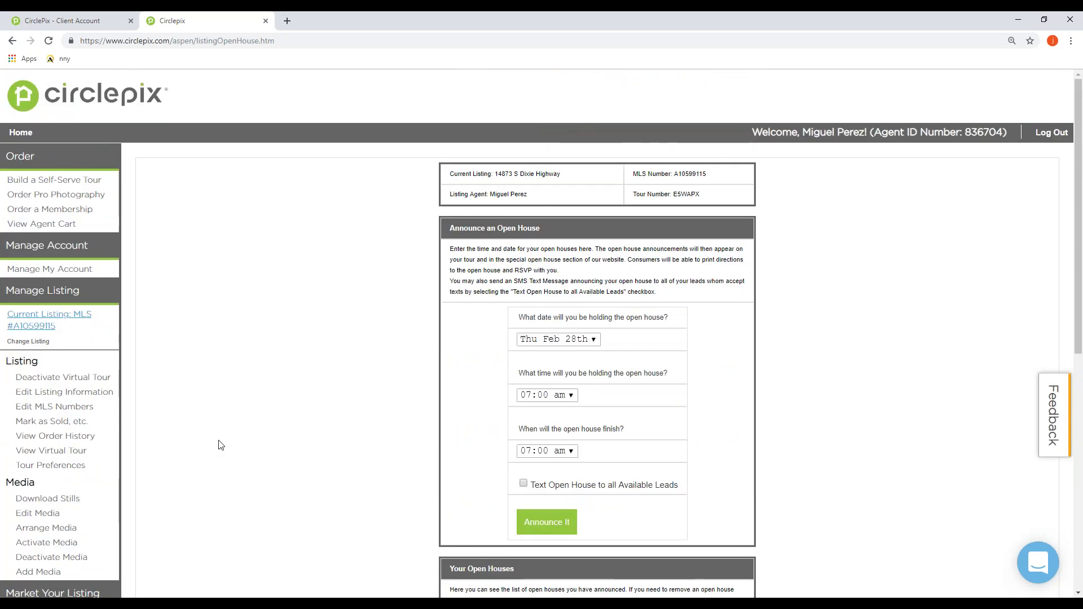
{"action": "scroll", "coordinate": [219, 442], "scroll_direction": "down", "scroll_amount": 8}
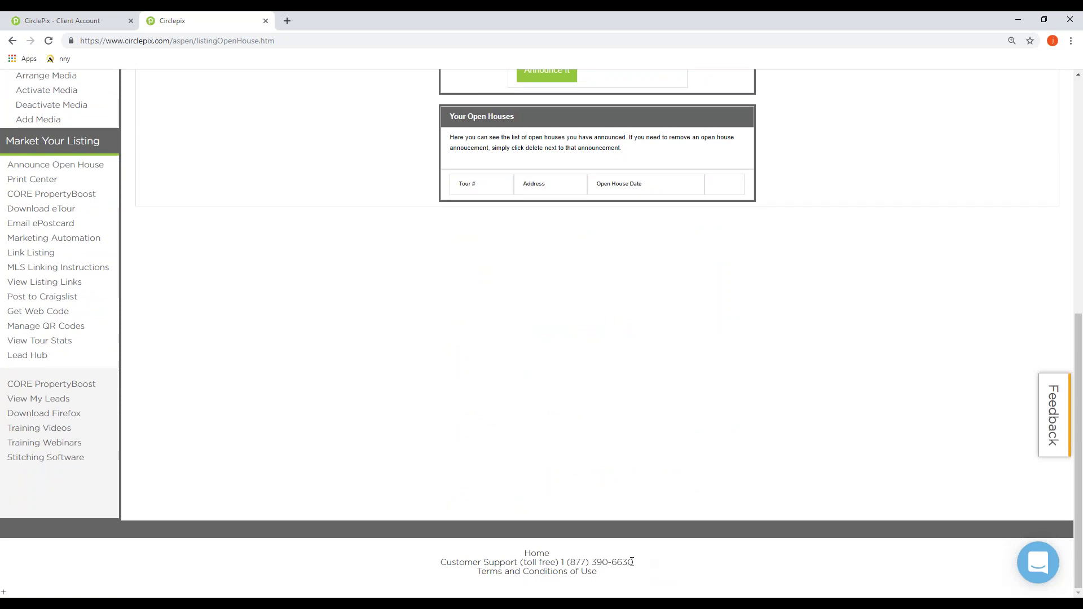
Step: Highlight the toll-free Customer Support number in the footer, then clear the highlight
{"action": "left_click_drag", "start_coordinate": [632, 561], "coordinate": [441, 563]}
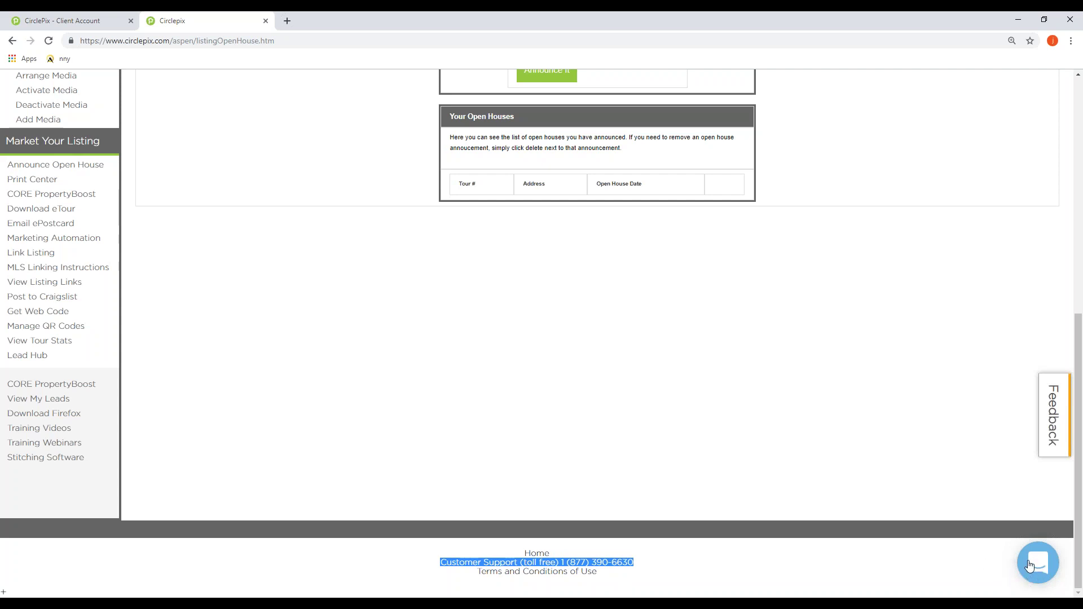
{"action": "left_click", "coordinate": [849, 578]}
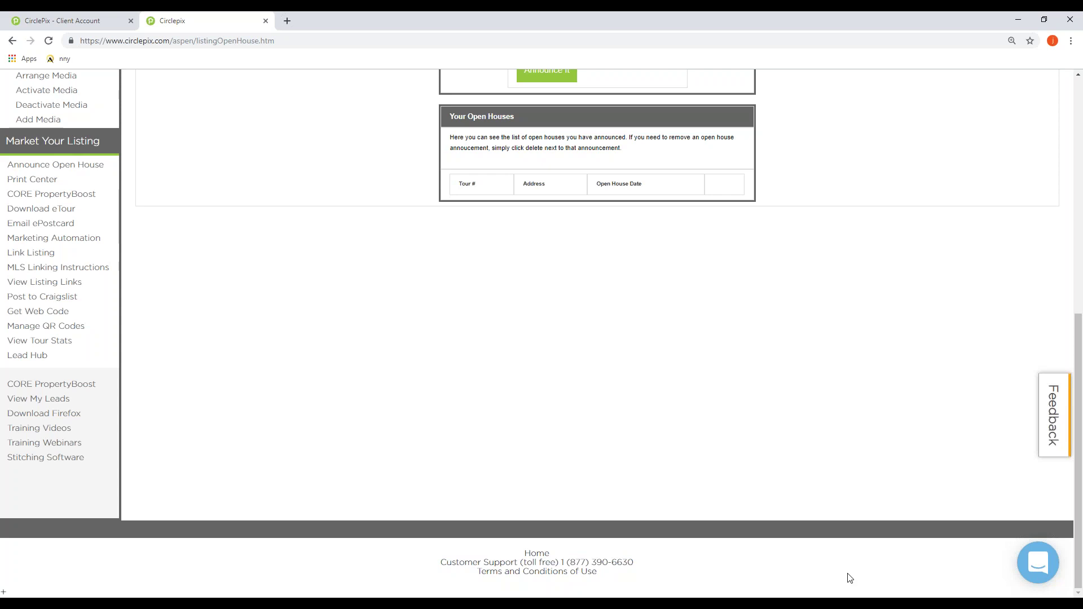
{"action": "scroll", "coordinate": [849, 578], "scroll_direction": "up", "scroll_amount": 1}
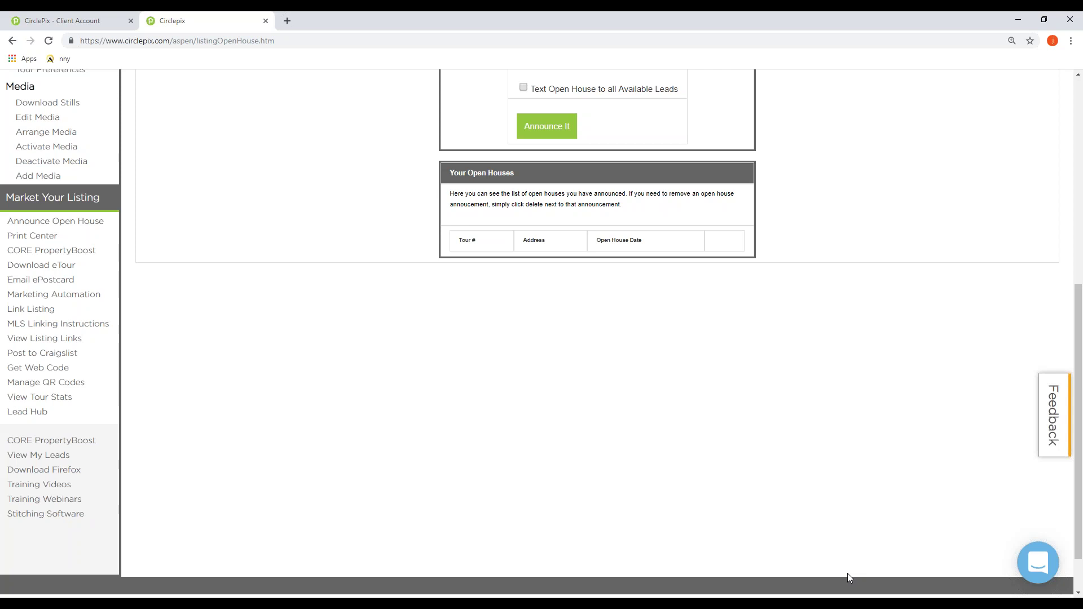
Step: Scroll back up and go to Manage My Account
{"action": "scroll", "coordinate": [446, 382], "scroll_direction": "up", "scroll_amount": 5}
{"action": "scroll", "coordinate": [243, 339], "scroll_direction": "up", "scroll_amount": 2}
{"action": "scroll", "coordinate": [223, 326], "scroll_direction": "down", "scroll_amount": 2}
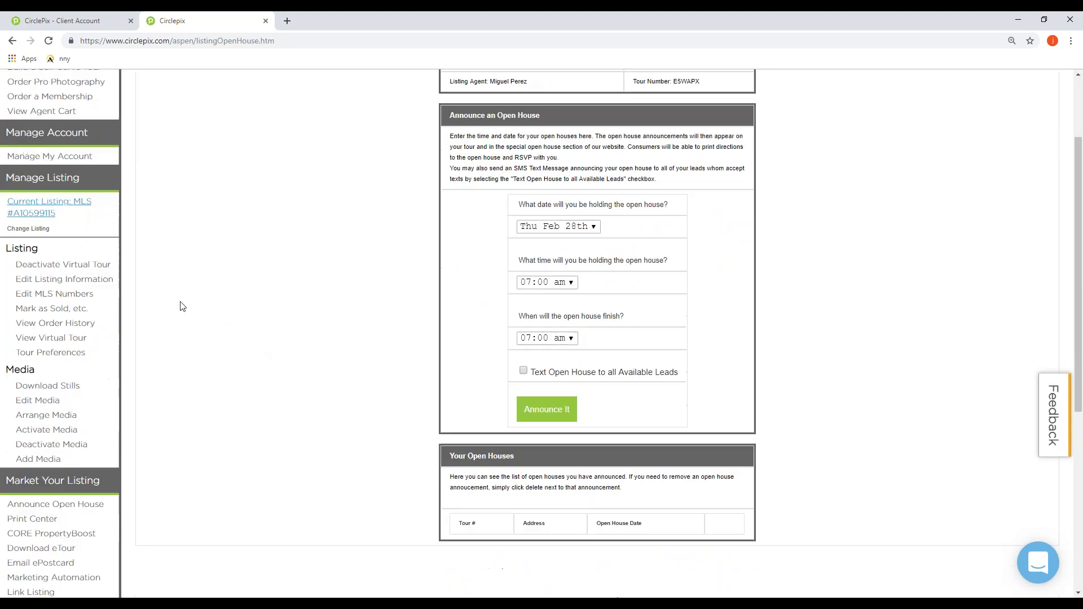
{"action": "left_click", "coordinate": [80, 204]}
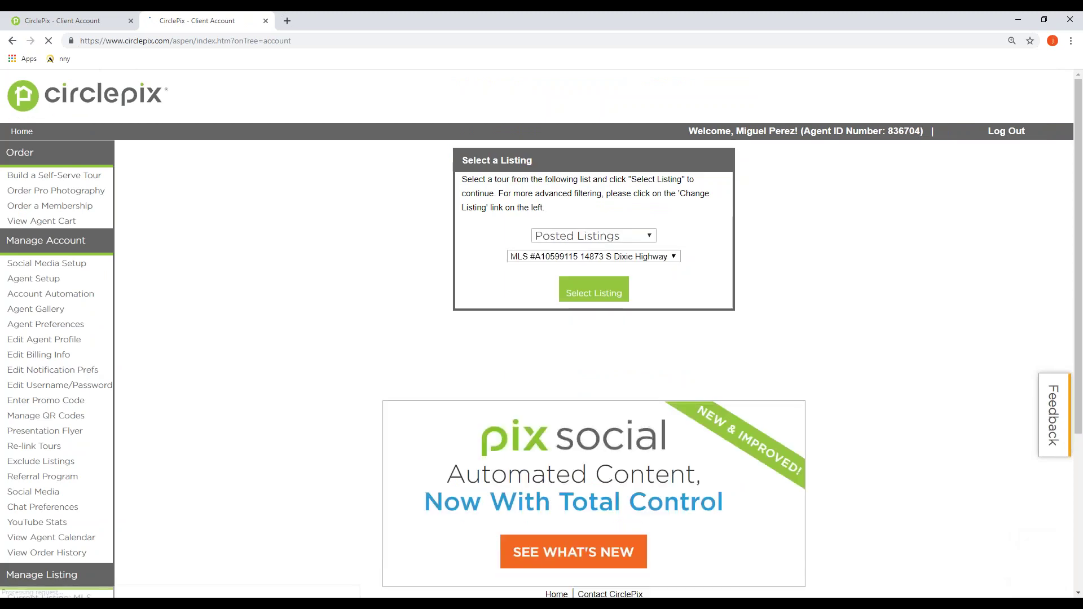
Step: Open Edit Notification Prefs and review the e-mail and LeadBee/Facebook SMS alert settings
{"action": "left_click", "coordinate": [65, 373]}
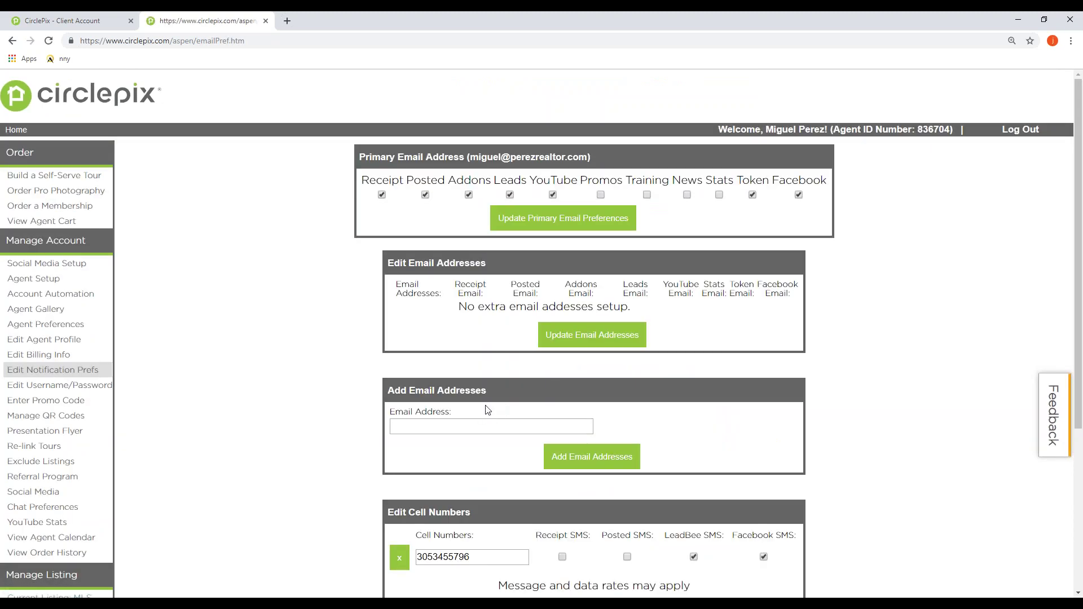
{"action": "scroll", "coordinate": [482, 395], "scroll_direction": "down", "scroll_amount": 1}
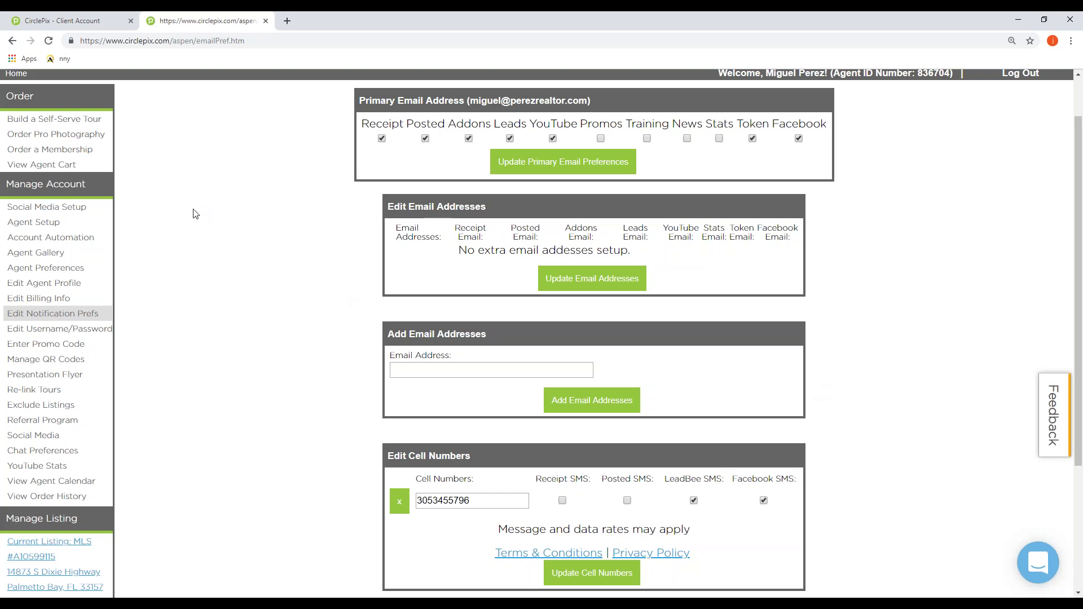
{"action": "scroll", "coordinate": [214, 224], "scroll_direction": "up", "scroll_amount": 1}
{"action": "scroll", "coordinate": [215, 224], "scroll_direction": "down", "scroll_amount": 1}
{"action": "scroll", "coordinate": [121, 347], "scroll_direction": "up", "scroll_amount": 1}
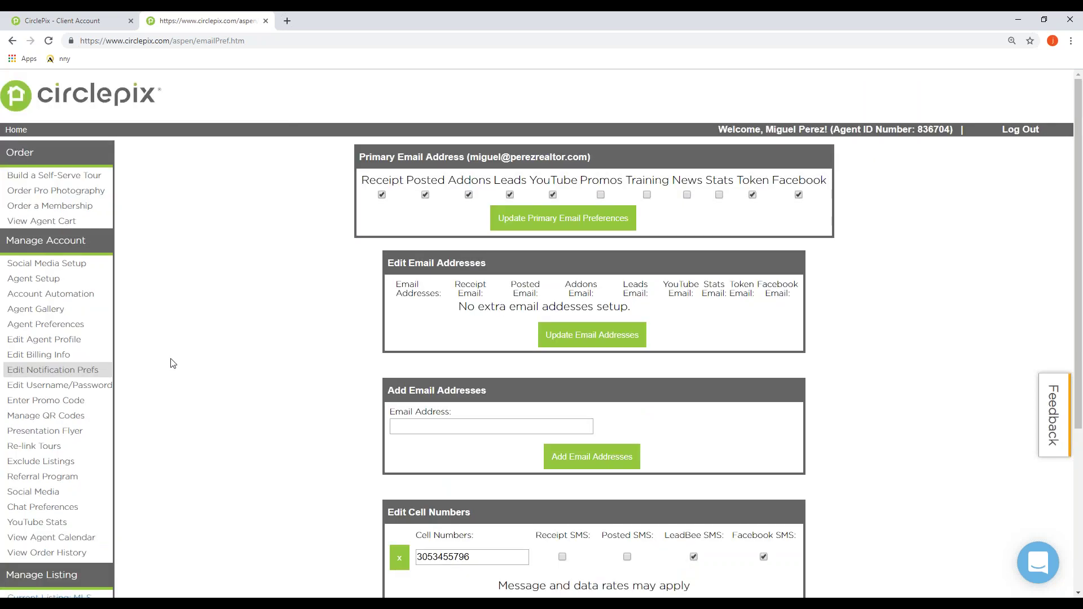
{"action": "scroll", "coordinate": [168, 361], "scroll_direction": "down", "scroll_amount": 2}
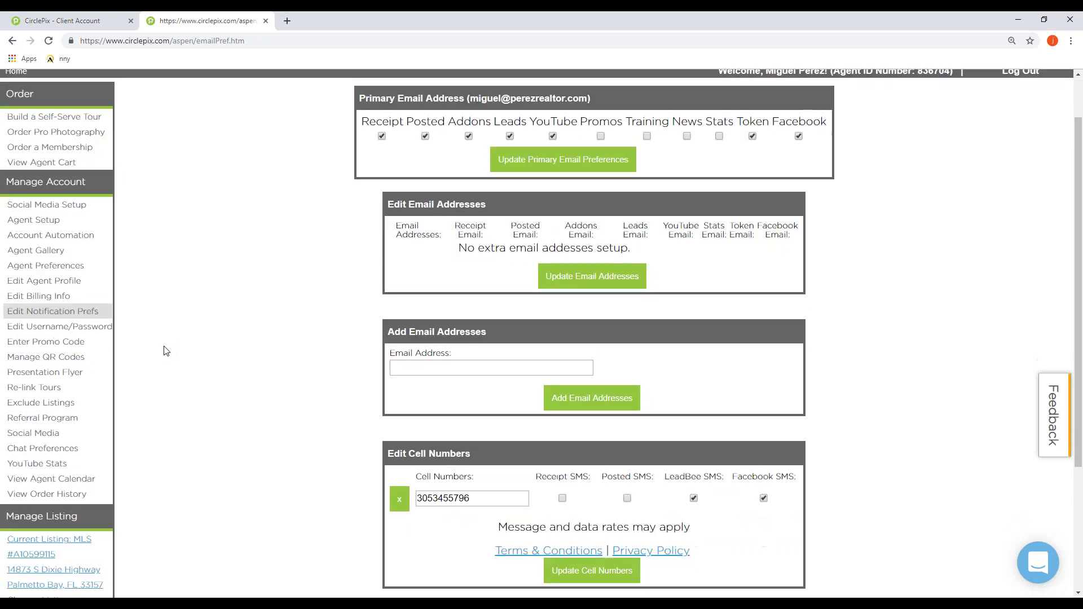
{"action": "scroll", "coordinate": [167, 341], "scroll_direction": "up", "scroll_amount": 1}
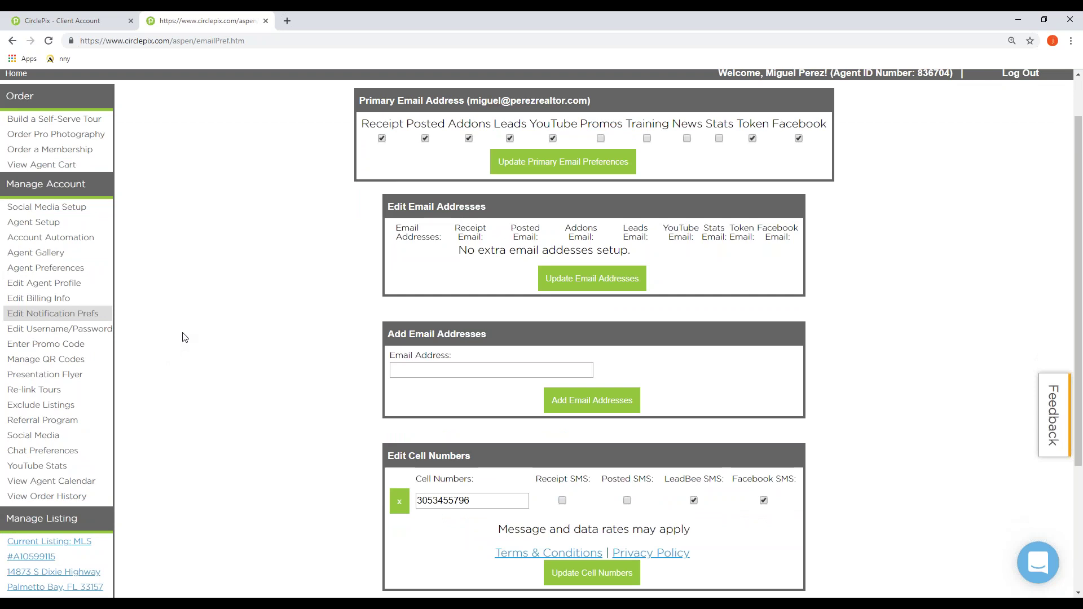
{"action": "scroll", "coordinate": [184, 337], "scroll_direction": "down", "scroll_amount": 1}
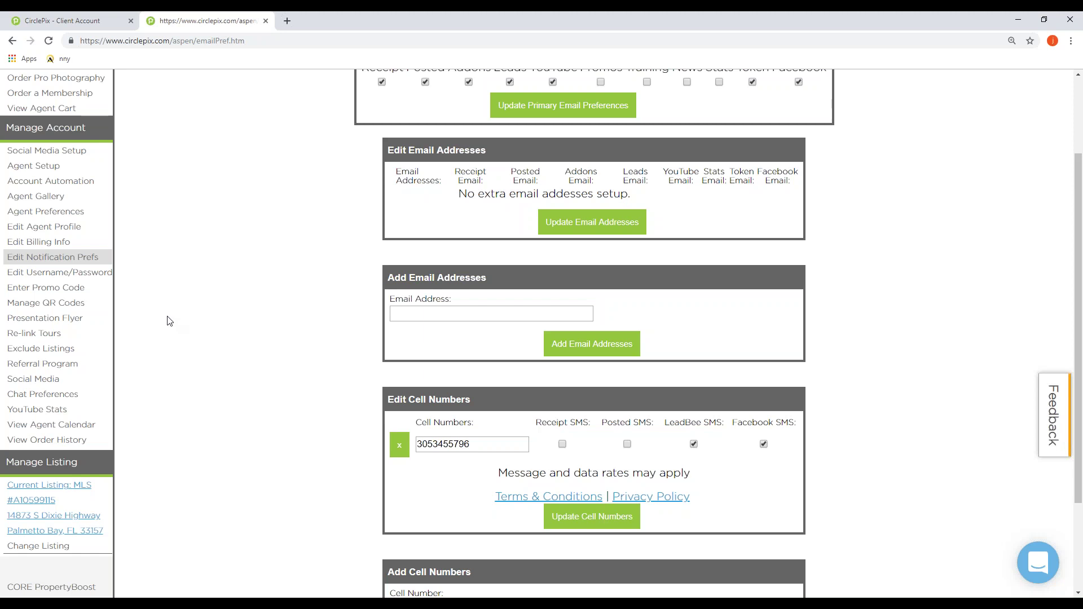
{"action": "scroll", "coordinate": [186, 310], "scroll_direction": "down", "scroll_amount": 2}
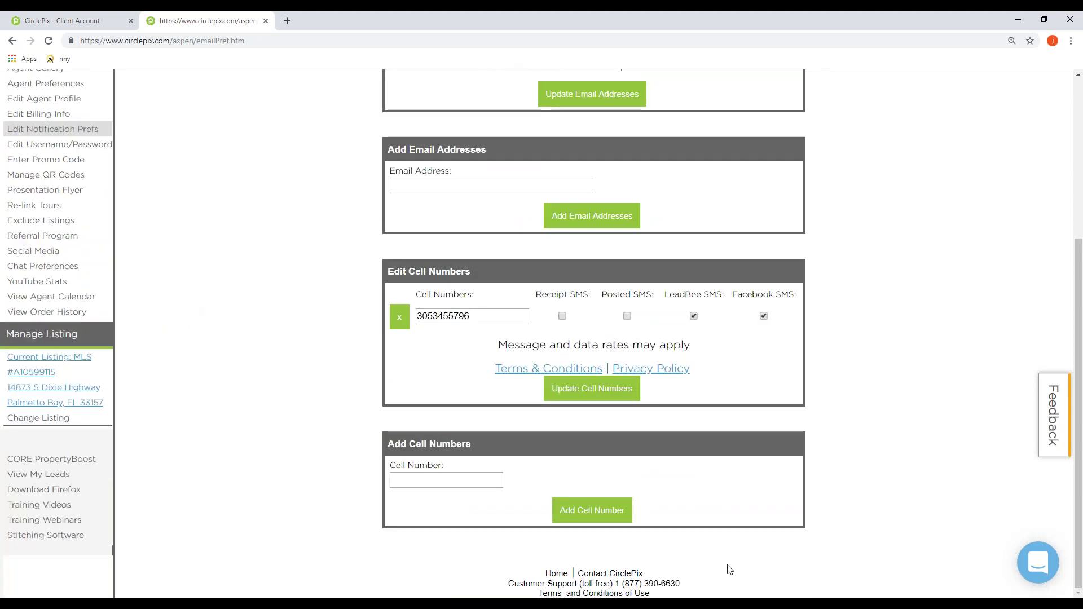
Step: Highlight the footer support phone number, clear it, and close the browser window
{"action": "left_click_drag", "start_coordinate": [681, 584], "coordinate": [616, 590]}
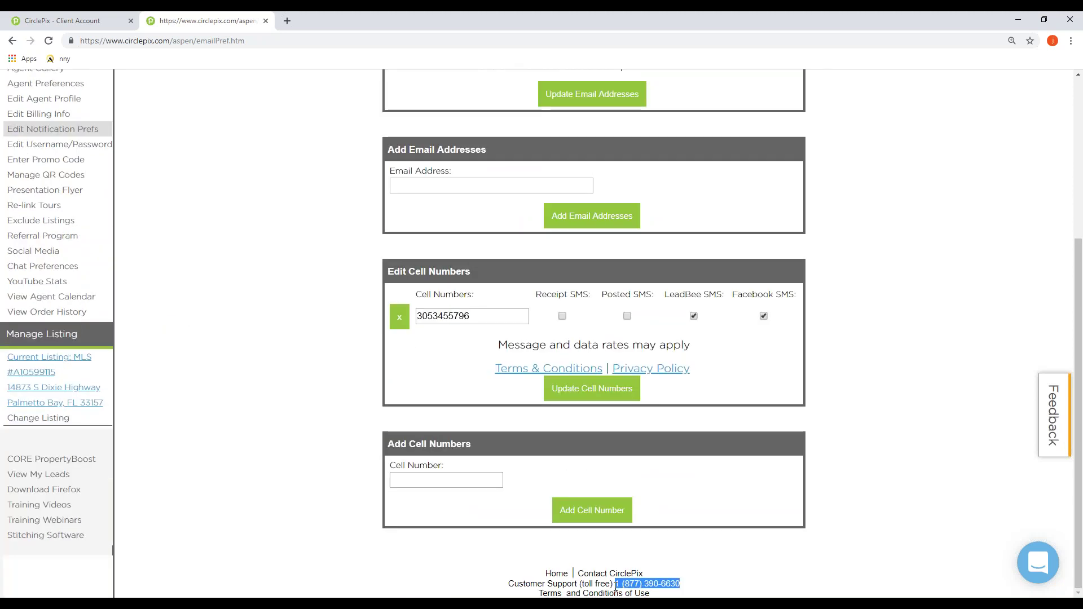
{"action": "left_click", "coordinate": [773, 583]}
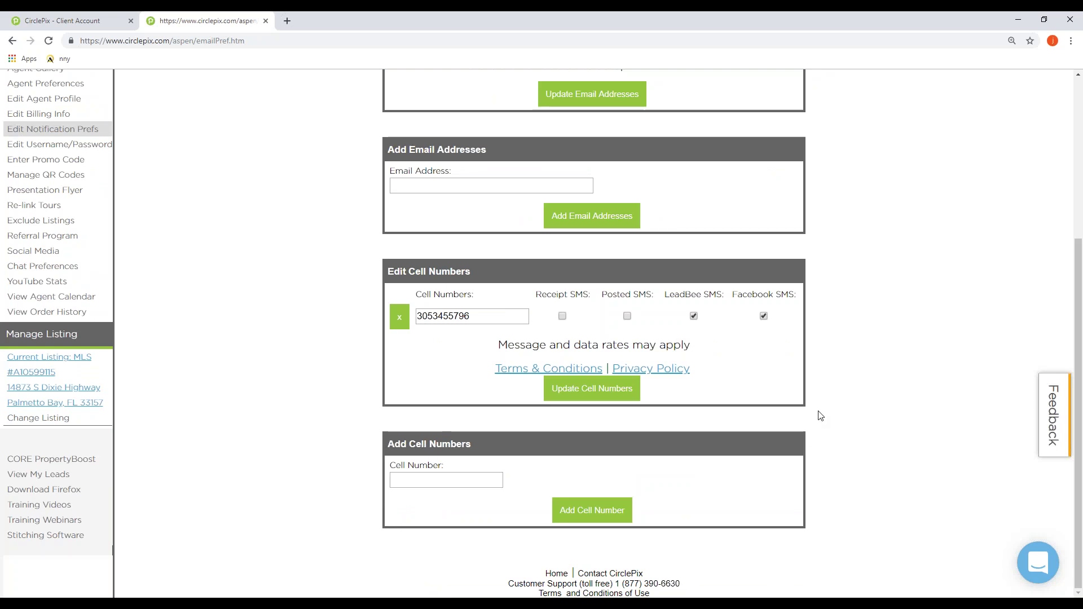
{"action": "left_click", "coordinate": [1071, 21]}
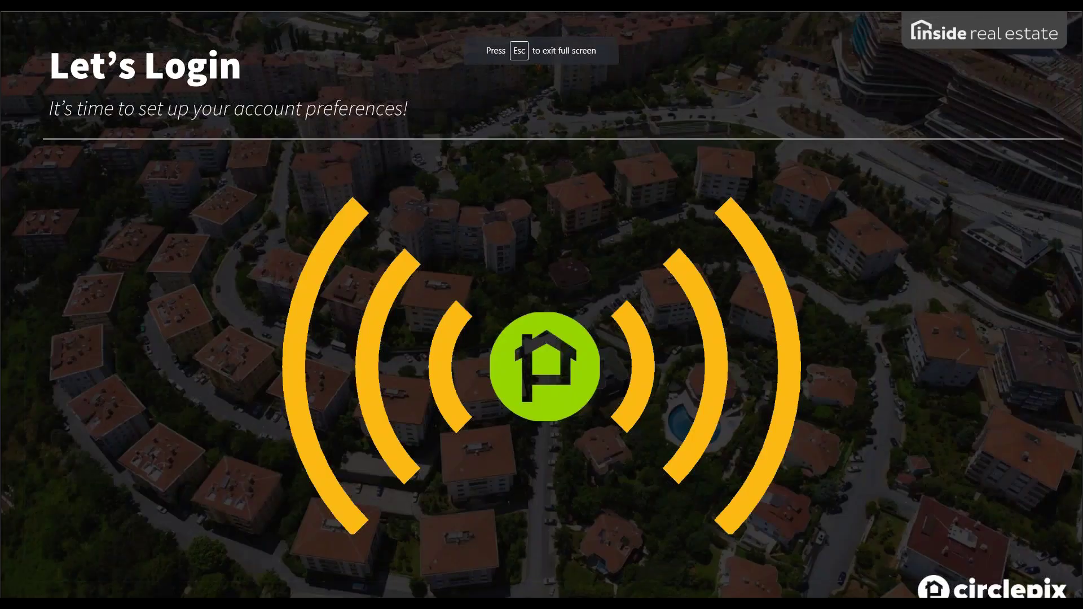